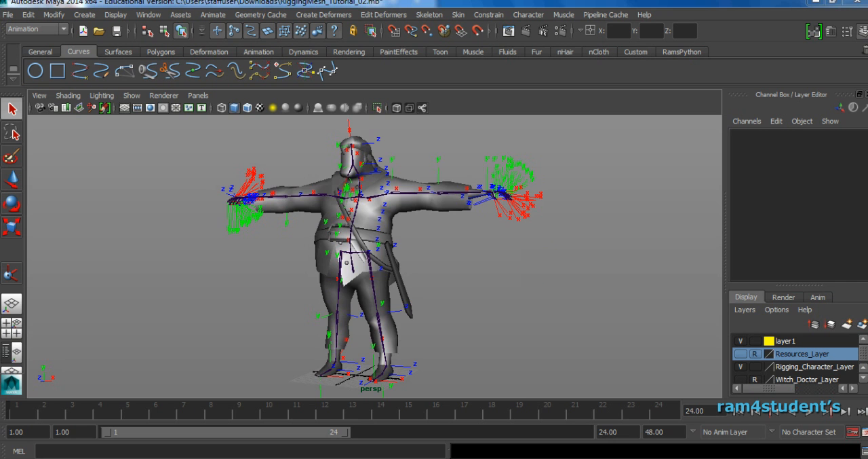
# Hide the local rotation axes of every joint from the root down through the whole skeleton, using the Orient Joint options.
pyautogui.keyDown('alt'); pyautogui.moveTo(391, 260); pyautogui.dragTo(377, 261); pyautogui.keyUp('alt')
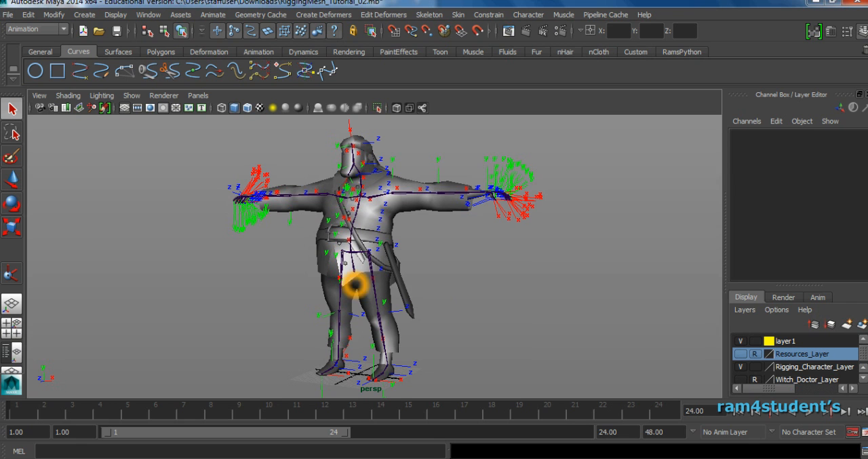
pyautogui.click(358, 273)
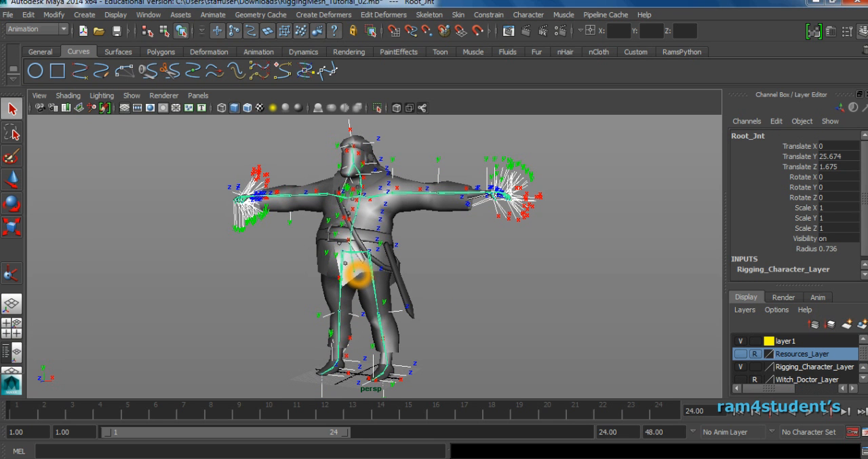
pyautogui.moveTo(357, 274); pyautogui.dragTo(342, 329, button='right')
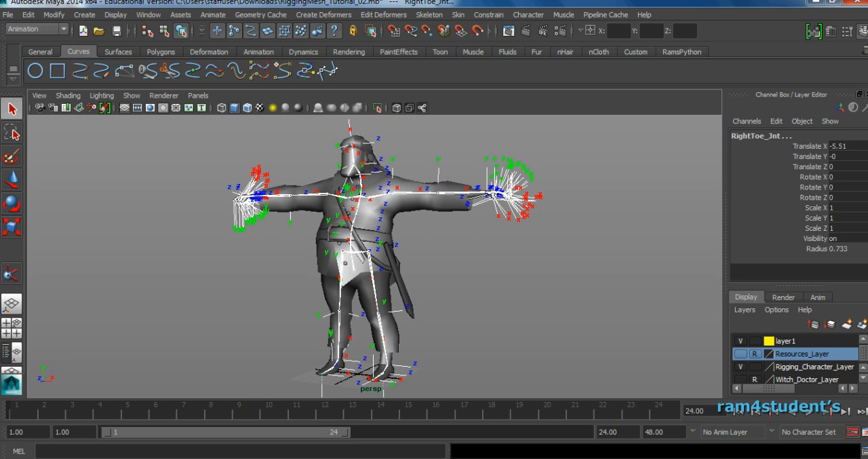
pyautogui.click(429, 14)
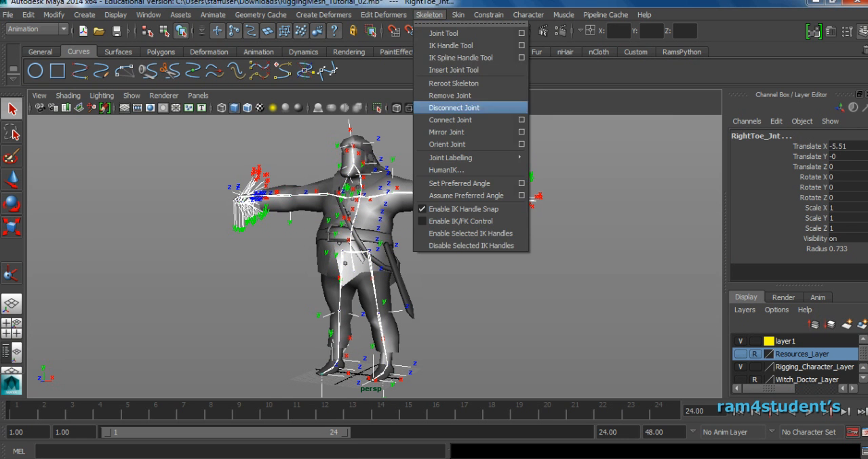
pyautogui.click(467, 144)
pyautogui.click(522, 144)
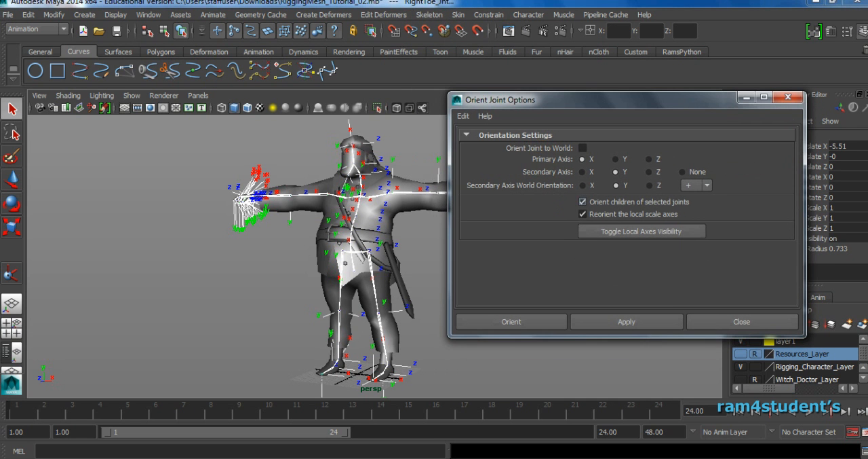
pyautogui.click(532, 327)
pyautogui.click(514, 321)
pyautogui.click(614, 324)
pyautogui.click(362, 187)
pyautogui.click(362, 186)
pyautogui.click(641, 231)
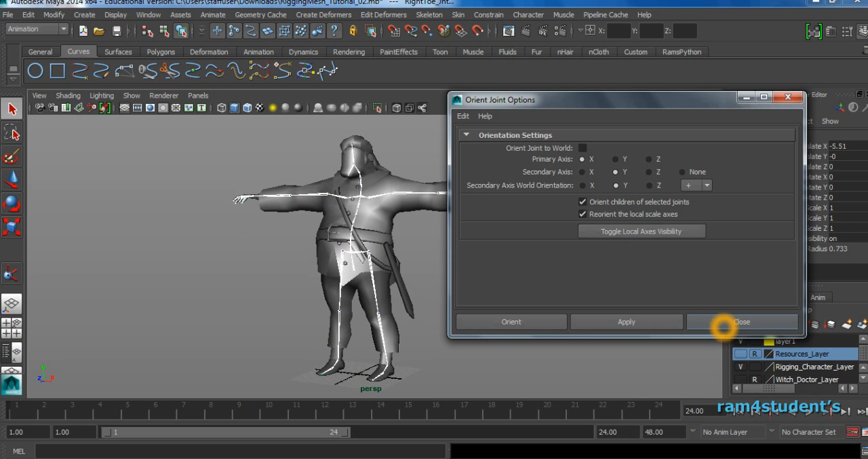
pyautogui.click(742, 321)
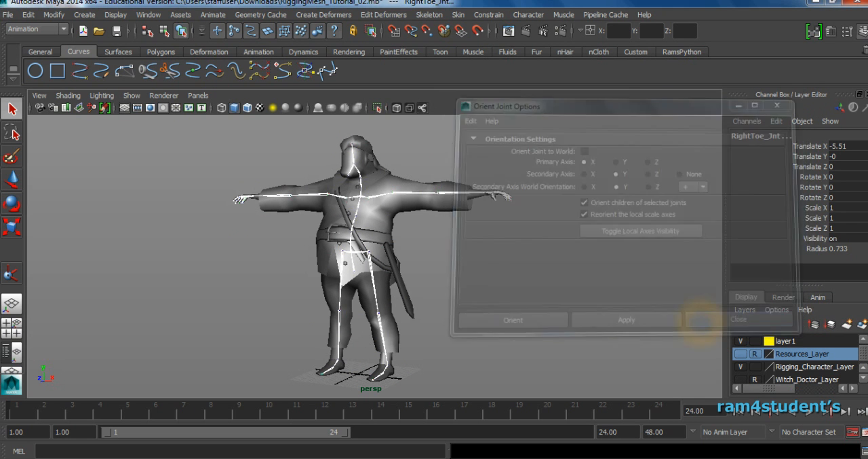
# Create an IK handle with the Single-Chain Solver from the left hip joint to the left ankle joint.
pyautogui.scroll(3, 379, 299)
pyautogui.keyDown('alt'); pyautogui.moveTo(380, 298); pyautogui.dragTo(393, 230, button='middle'); pyautogui.keyUp('alt')
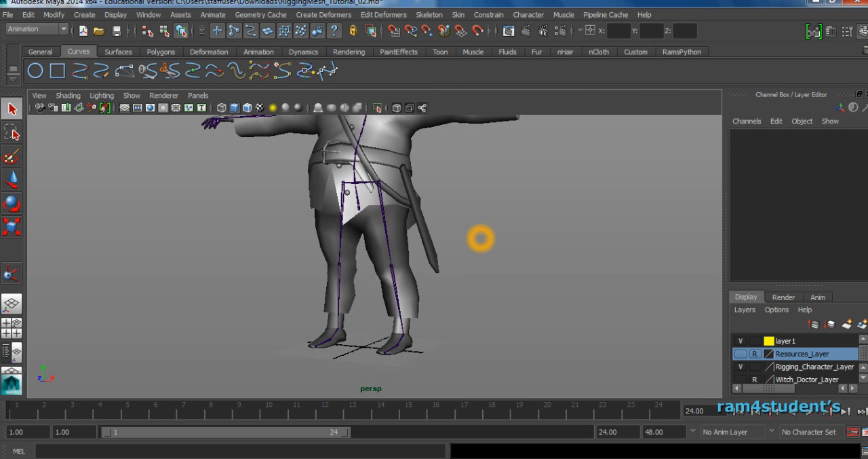
pyautogui.scroll(-1, 505, 244)
pyautogui.click(508, 246)
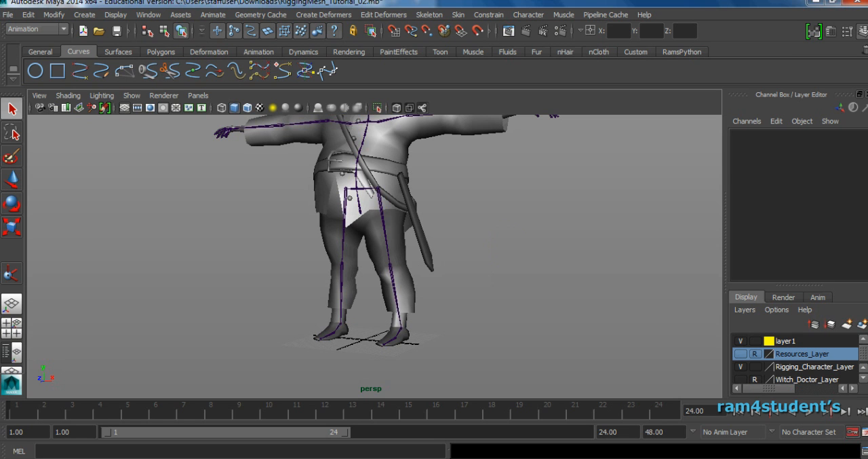
pyautogui.click(430, 15)
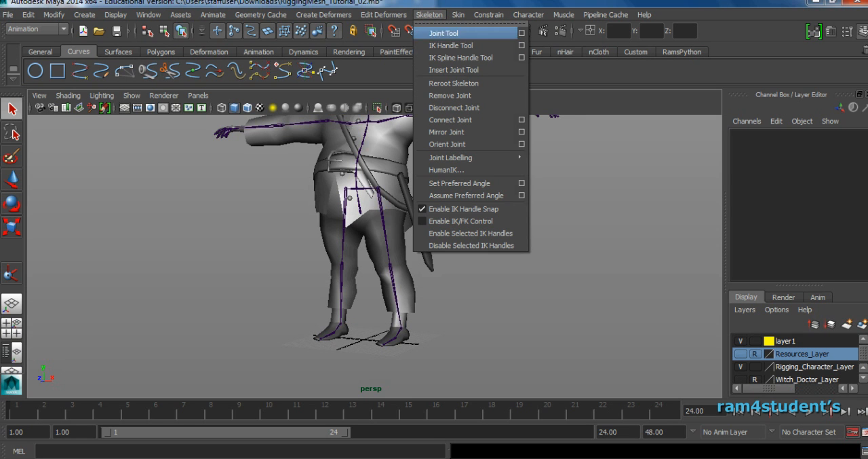
pyautogui.click(522, 45)
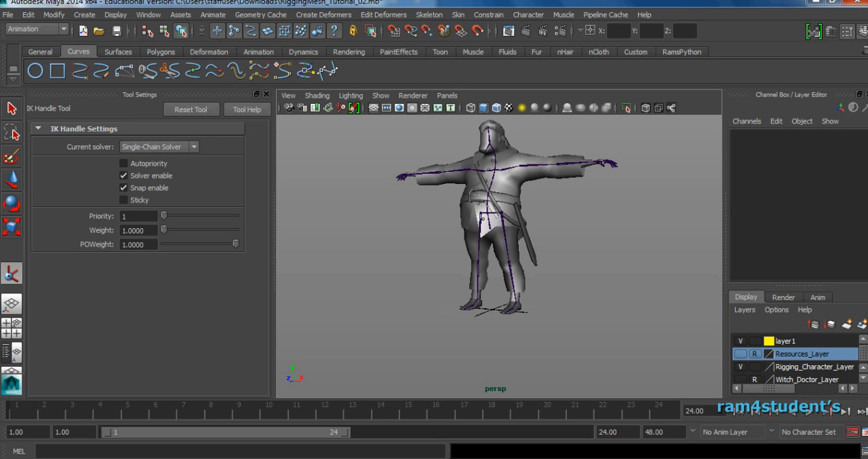
pyautogui.click(186, 172)
pyautogui.click(182, 152)
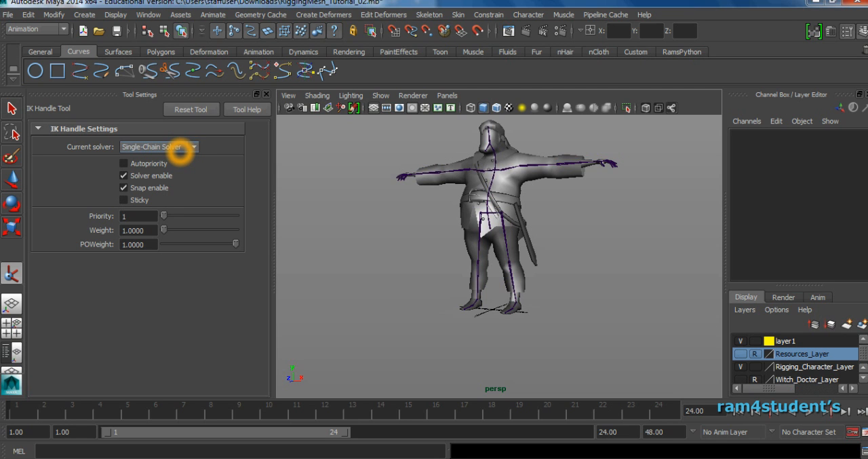
pyautogui.click(180, 148)
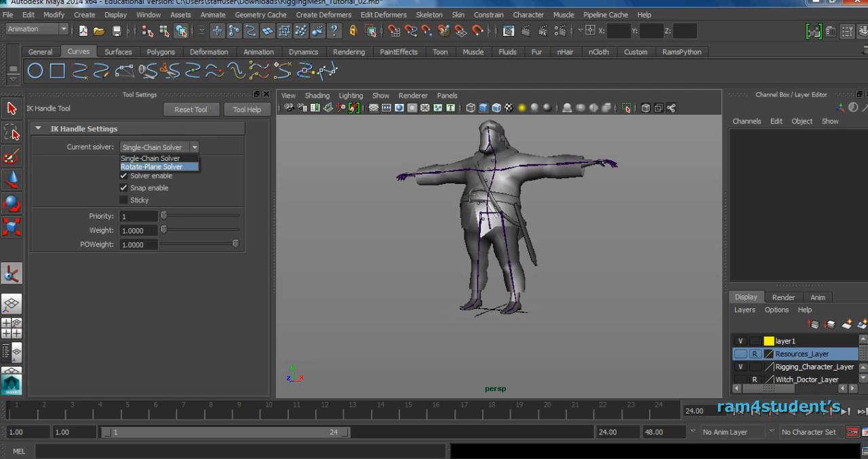
pyautogui.click(183, 159)
pyautogui.scroll(3, 549, 243)
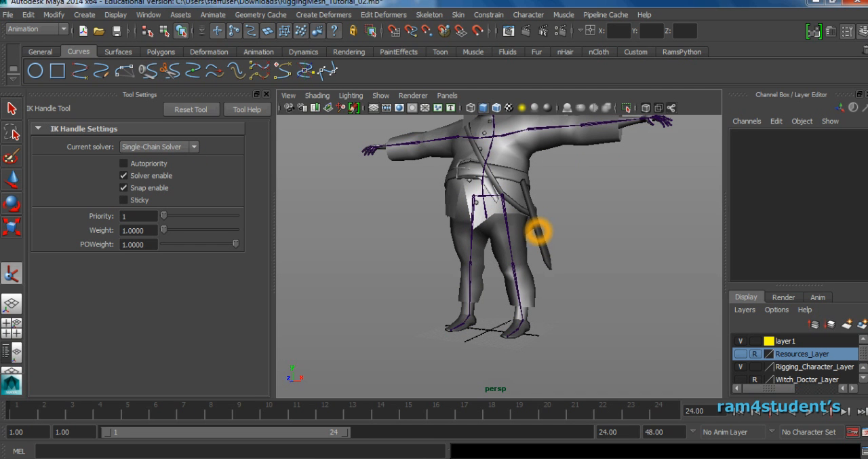
pyautogui.keyDown('alt'); pyautogui.moveTo(558, 268); pyautogui.dragTo(542, 287); pyautogui.keyUp('alt')
pyautogui.scroll(2, 543, 287)
pyautogui.keyDown('alt'); pyautogui.moveTo(543, 287); pyautogui.dragTo(527, 281, button='middle'); pyautogui.keyUp('alt')
pyautogui.click(489, 173)
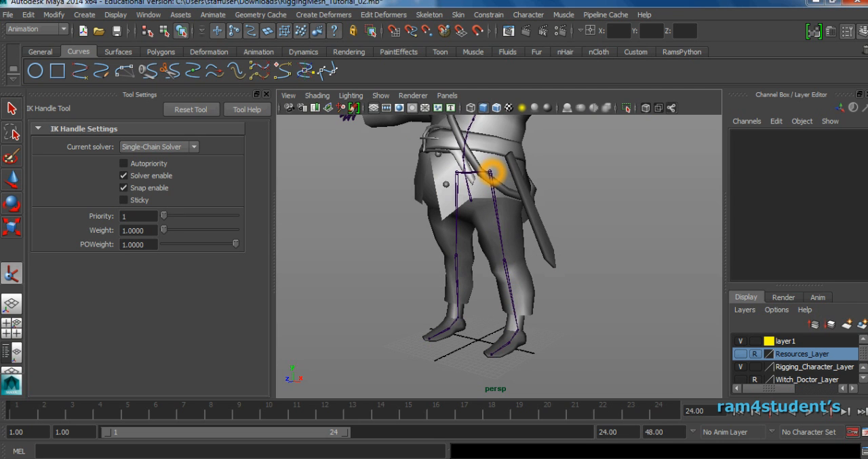
pyautogui.click(489, 173)
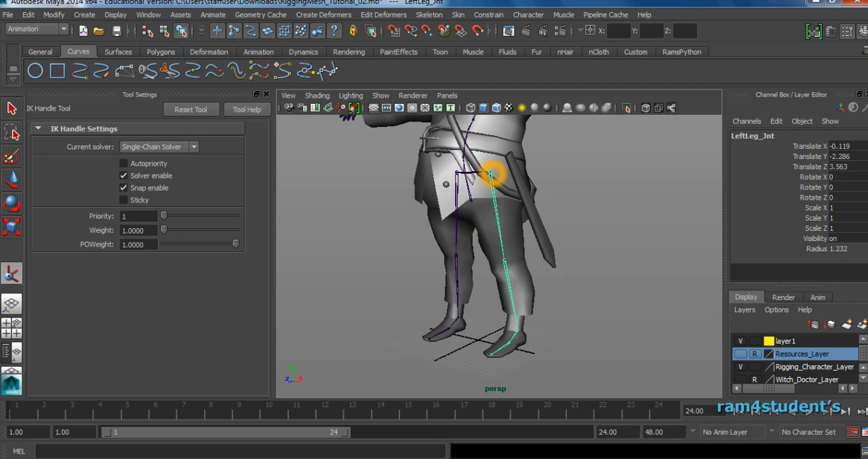
pyautogui.click(517, 333)
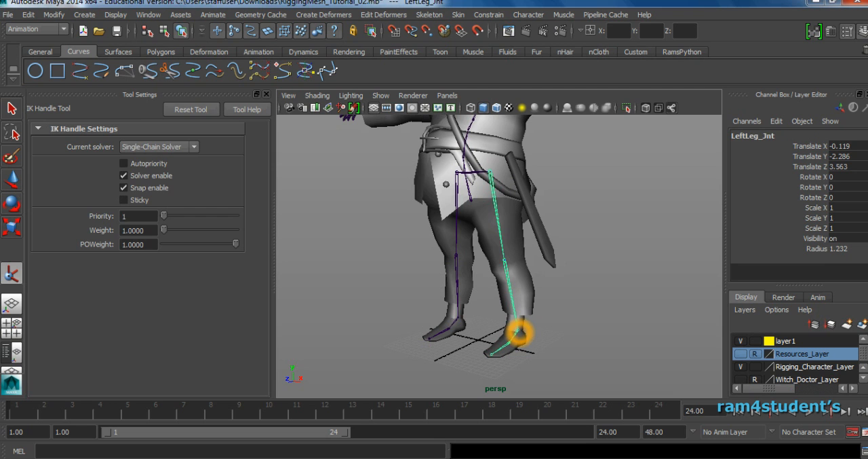
pyautogui.click(530, 335)
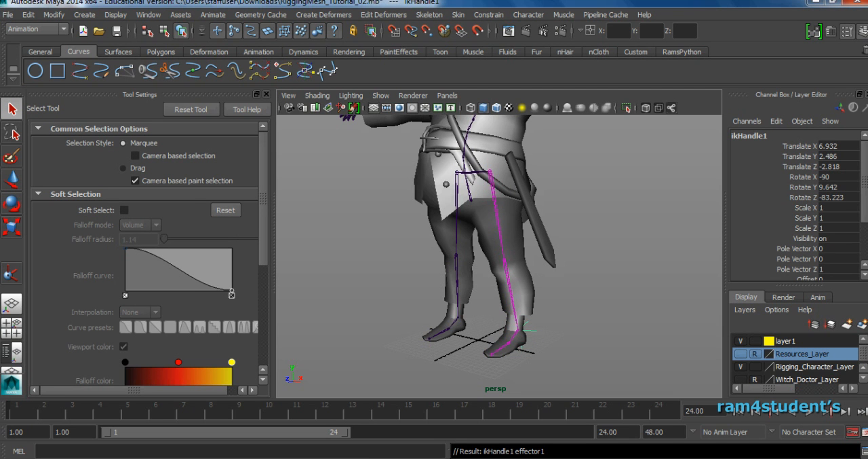
# Try moving the left leg's IK handle to bend the knee, and undo the moves.
pyautogui.press('w')
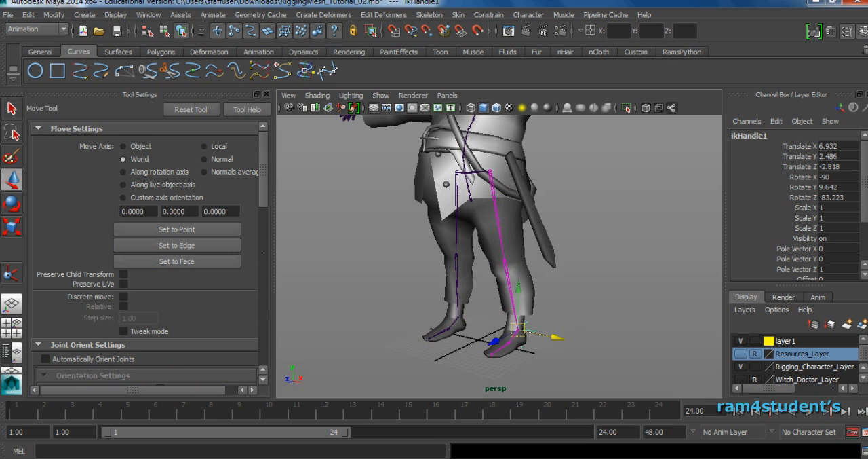
pyautogui.moveTo(519, 333); pyautogui.dragTo(562, 322)
pyautogui.hotkey('ctrl', 'z')
pyautogui.click(626, 331)
pyautogui.moveTo(620, 363); pyautogui.dragTo(485, 294)
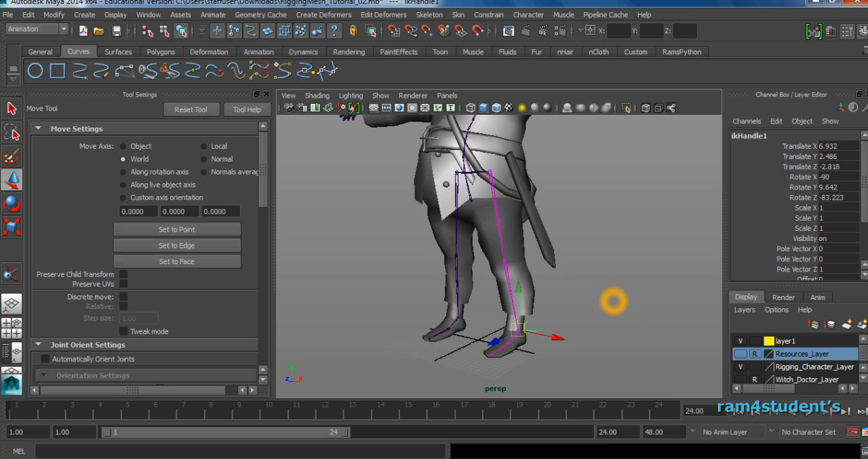
pyautogui.moveTo(515, 335); pyautogui.dragTo(572, 316)
pyautogui.hotkey('ctrl', 'z')
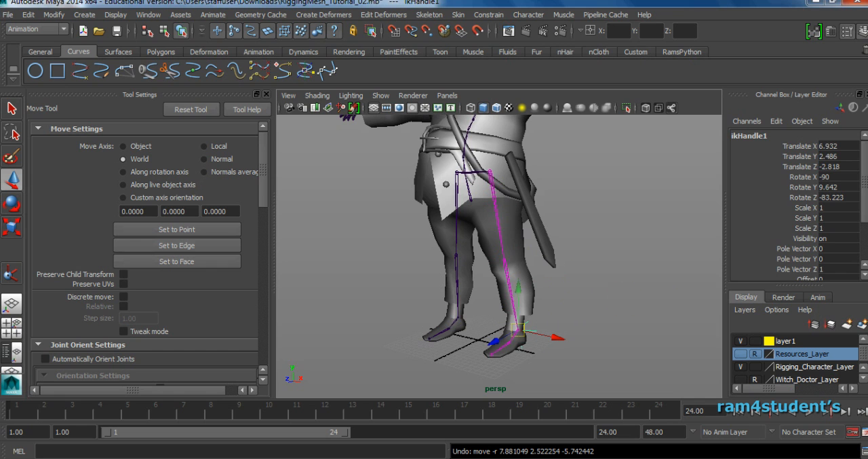
# Try twisting the single-chain IK handle on the left leg to about 131.78, and reset its Twist to 0.
pyautogui.scroll(-3, 795, 203)
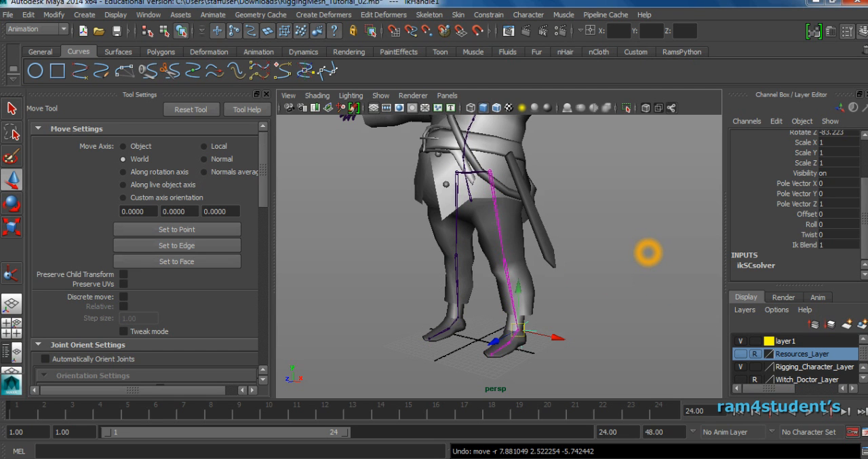
pyautogui.scroll(3, 798, 204)
pyautogui.scroll(-3, 797, 203)
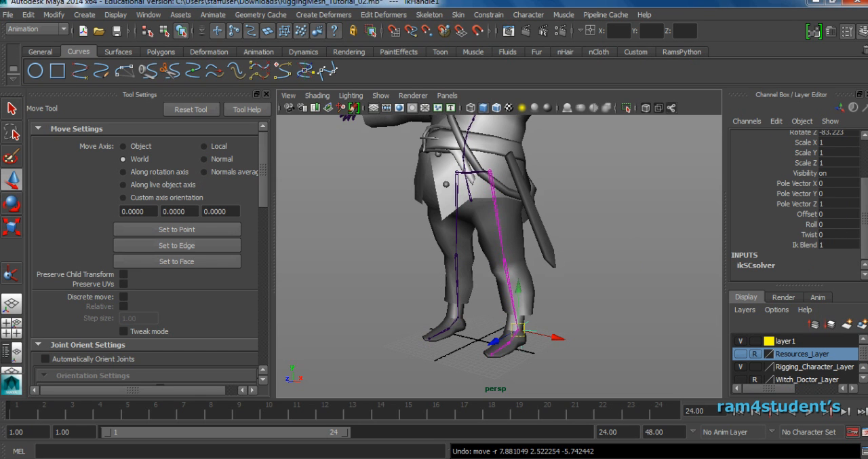
pyautogui.click(801, 235)
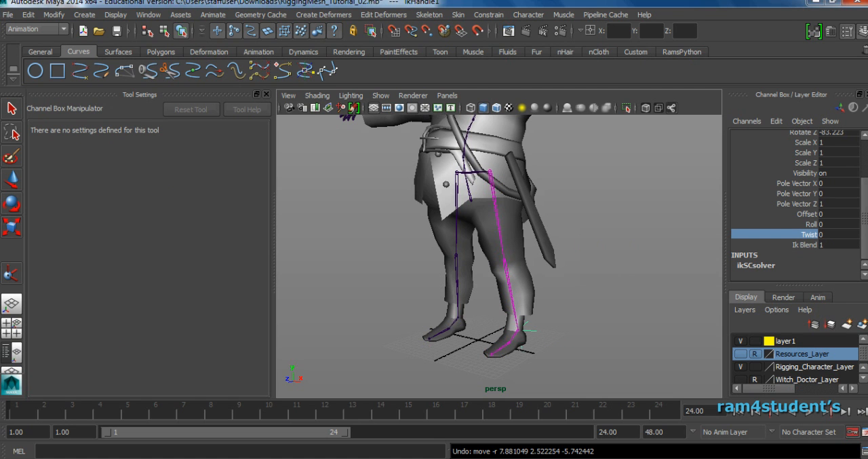
pyautogui.moveTo(583, 294); pyautogui.dragTo(648, 300, button='middle')
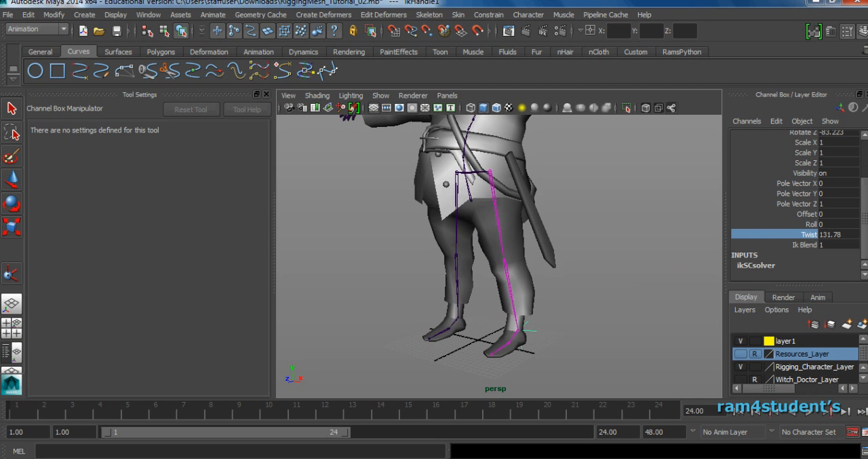
pyautogui.click(838, 234)
pyautogui.write('0')
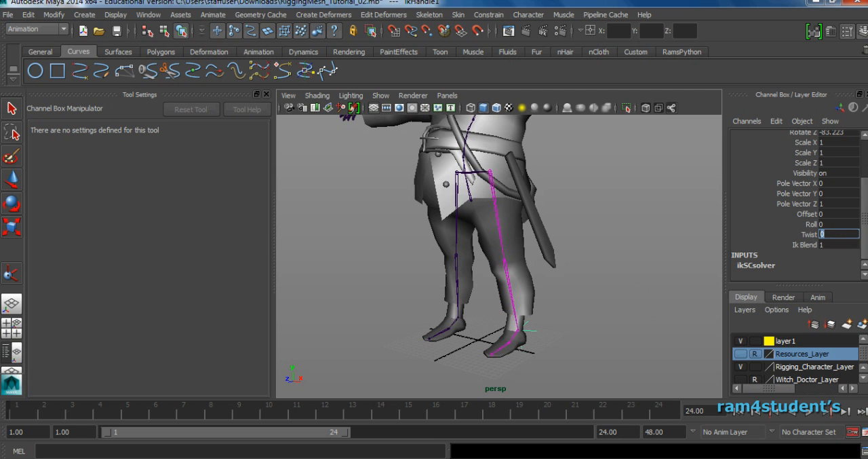
# Delete the single-chain IK handle from the left leg.
pyautogui.click(504, 324)
pyautogui.press('w')
pyautogui.click(517, 313)
pyautogui.click(563, 339)
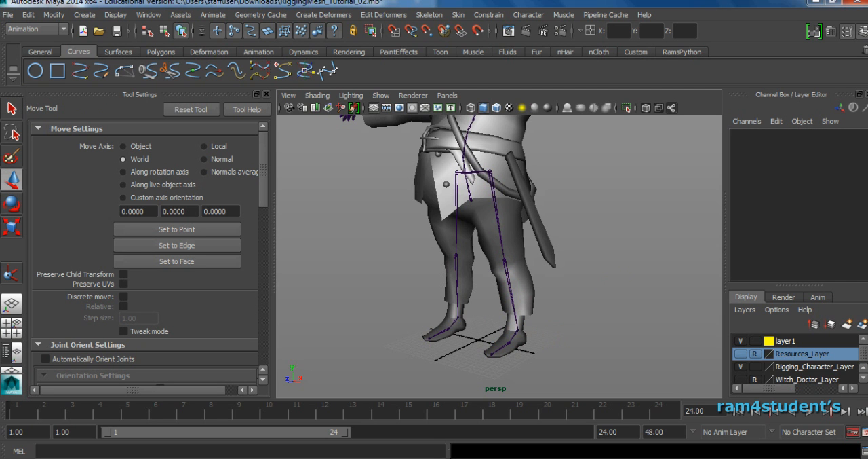
# Create an IK handle with the Rotate-Plane Solver from the left hip joint to the left ankle joint.
pyautogui.click(429, 14)
pyautogui.click(522, 45)
pyautogui.click(157, 147)
pyautogui.click(154, 166)
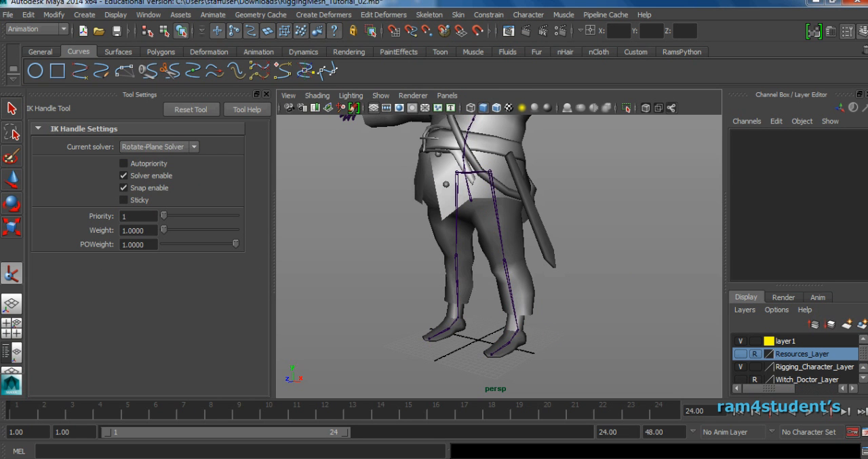
pyautogui.click(489, 171)
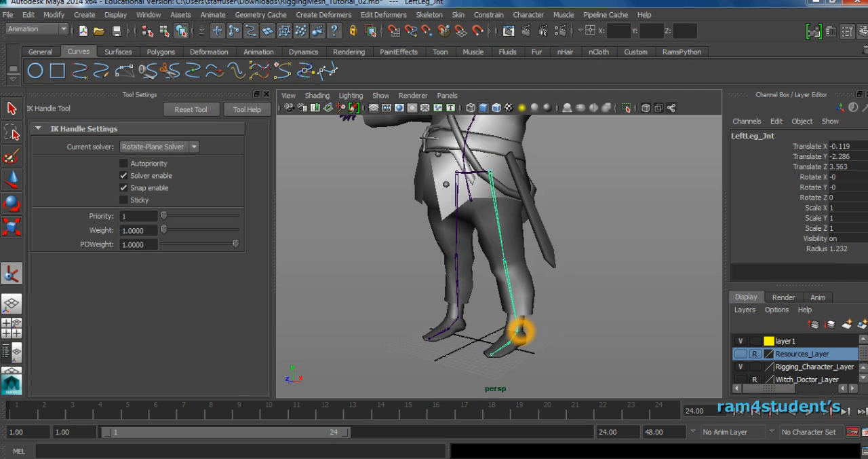
pyautogui.click(517, 331)
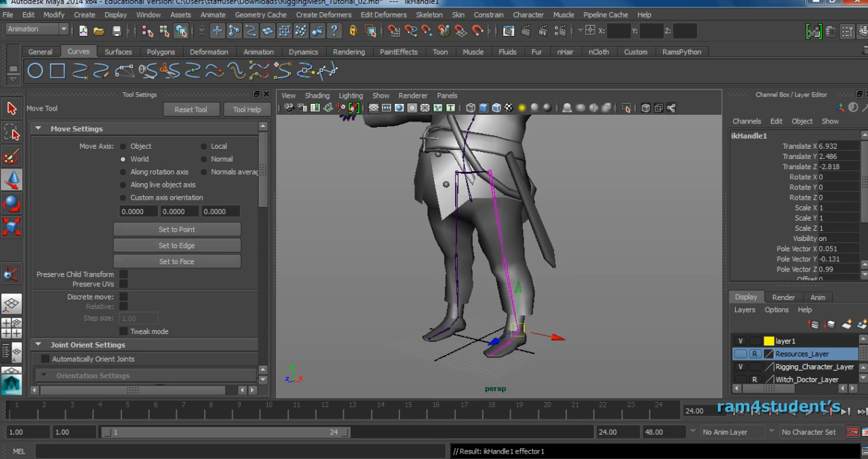
# Try adjusting the Twist of the left leg's rotate-plane IK handle, and reset it to 0.
pyautogui.scroll(-3, 795, 206)
pyautogui.click(790, 234)
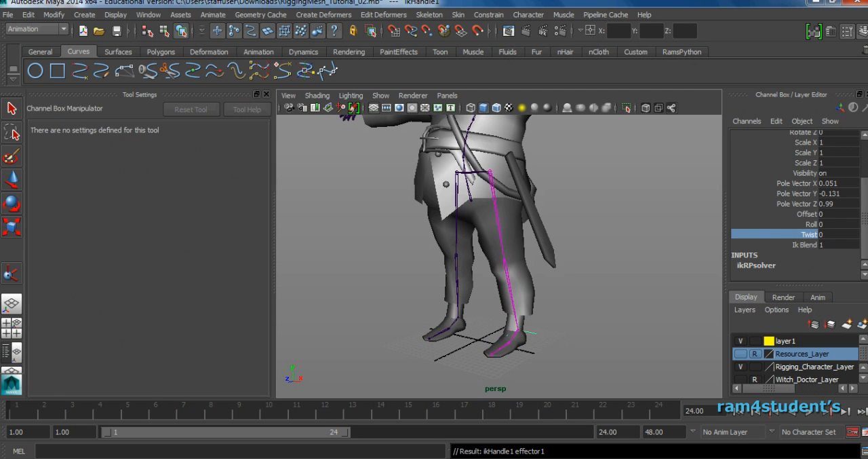
pyautogui.moveTo(595, 292); pyautogui.dragTo(640, 306, button='middle')
pyautogui.doubleClick(850, 234)
pyautogui.write('0')
pyautogui.press('Return')
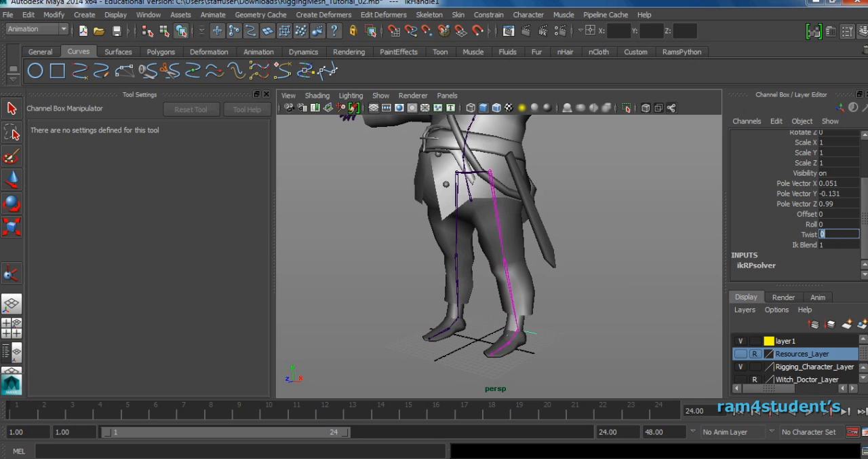
# Activate the IK Handle Tool with the Single-Chain Solver, ready for use on the character's left foot.
pyautogui.keyDown('alt'); pyautogui.moveTo(622, 243); pyautogui.dragTo(581, 239, button='right'); pyautogui.keyUp('alt')
pyautogui.keyDown('alt'); pyautogui.moveTo(580, 238); pyautogui.dragTo(579, 256, button='middle'); pyautogui.keyUp('alt')
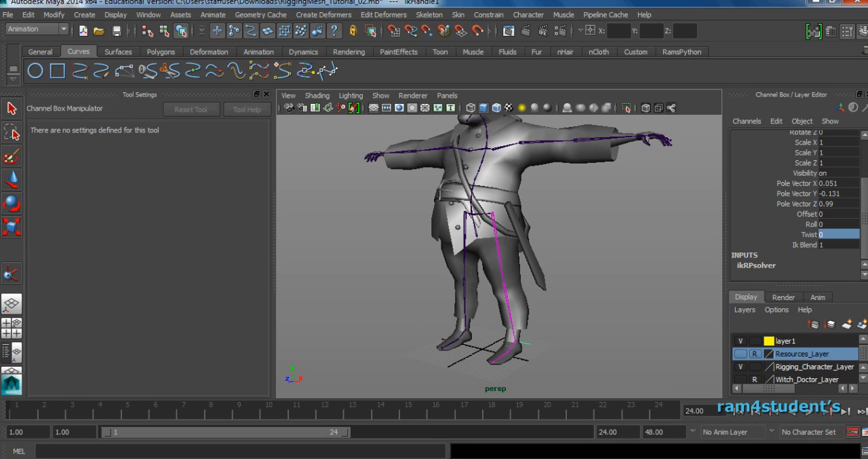
pyautogui.press('w')
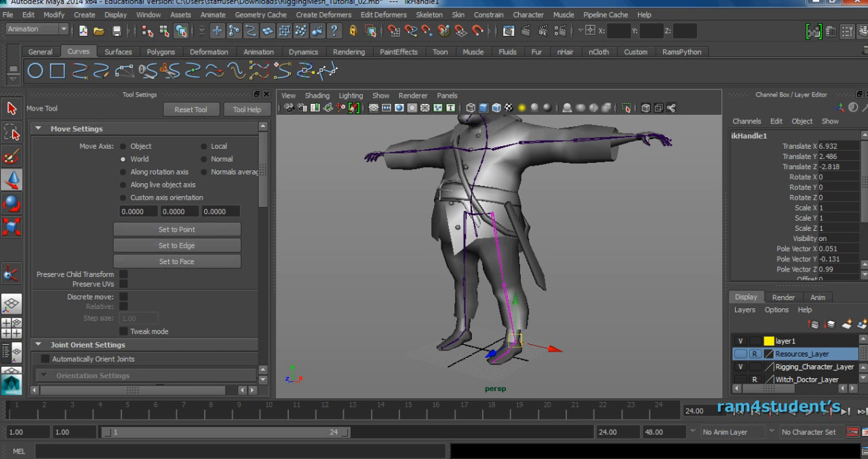
pyautogui.scroll(4, 502, 305)
pyautogui.keyDown('alt'); pyautogui.moveTo(502, 305); pyautogui.dragTo(480, 224, button='middle'); pyautogui.keyUp('alt')
pyautogui.scroll(5, 500, 292)
pyautogui.scroll(1, 489, 237)
pyautogui.scroll(2, 488, 238)
pyautogui.click(429, 14)
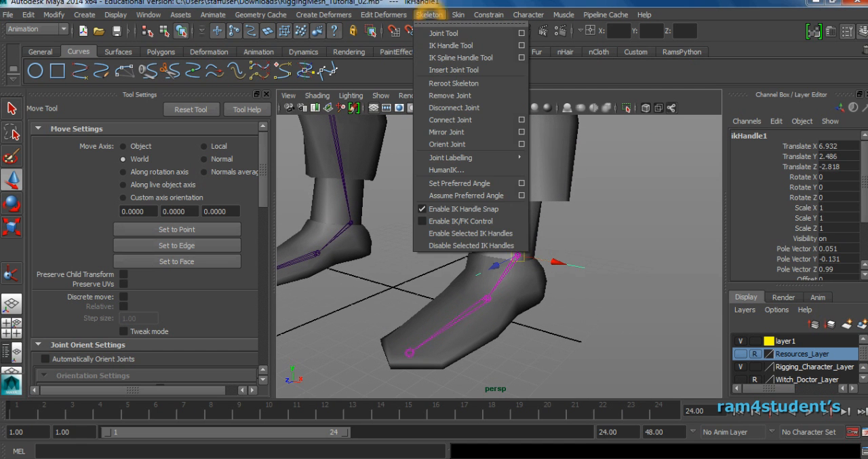
pyautogui.click(522, 44)
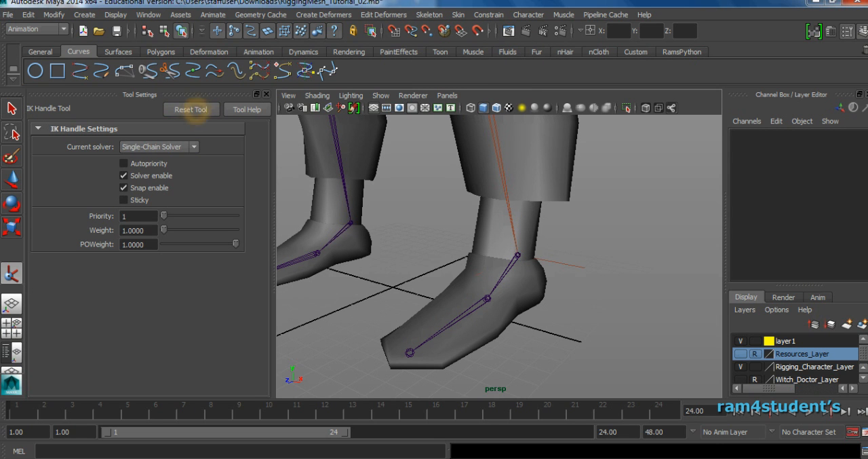
pyautogui.click(160, 146)
pyautogui.click(156, 140)
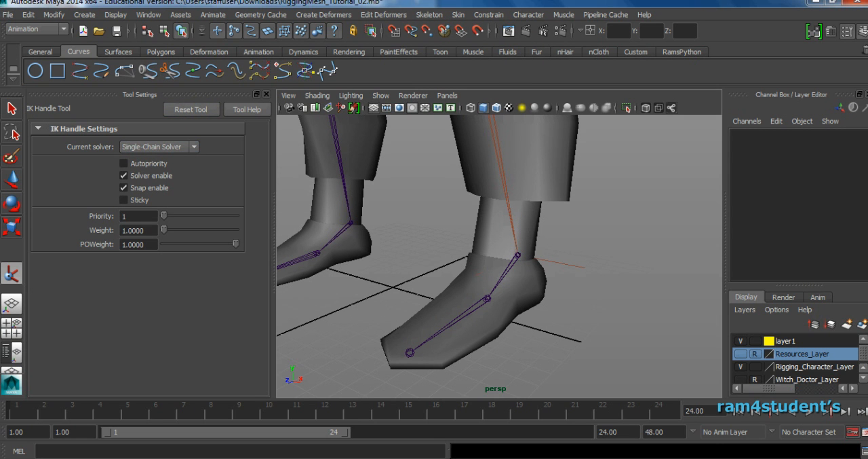
# Create a single-chain IK handle from the left ankle joint to the left ball joint.
pyautogui.click(517, 256)
pyautogui.click(528, 269)
pyautogui.click(518, 263)
pyautogui.click(522, 259)
pyautogui.click(519, 258)
pyautogui.click(519, 257)
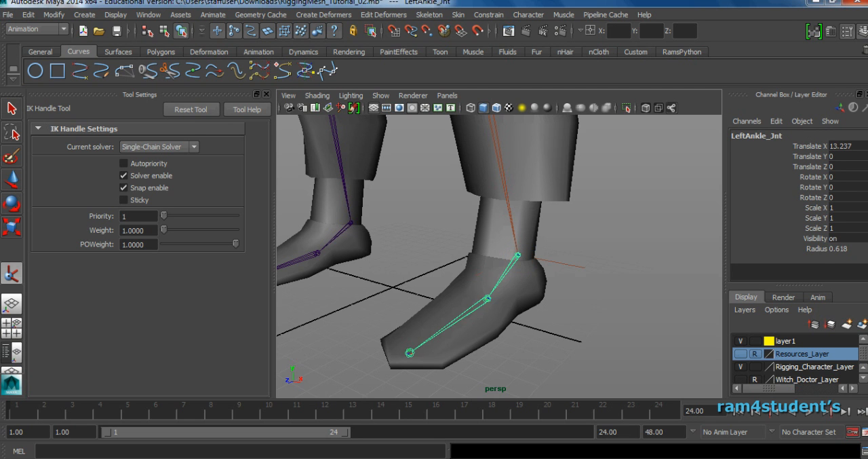
pyautogui.click(488, 299)
pyautogui.click(557, 321)
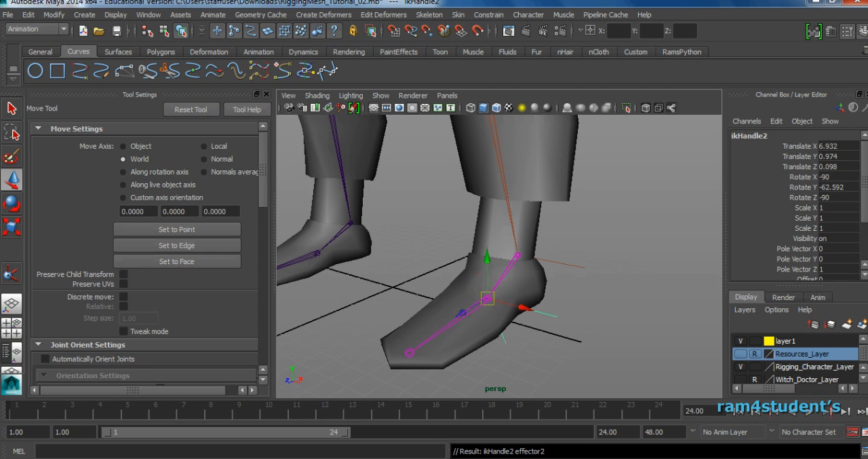
# Create a single-chain IK handle from the left ball joint to the left toe joint.
pyautogui.click(11, 273)
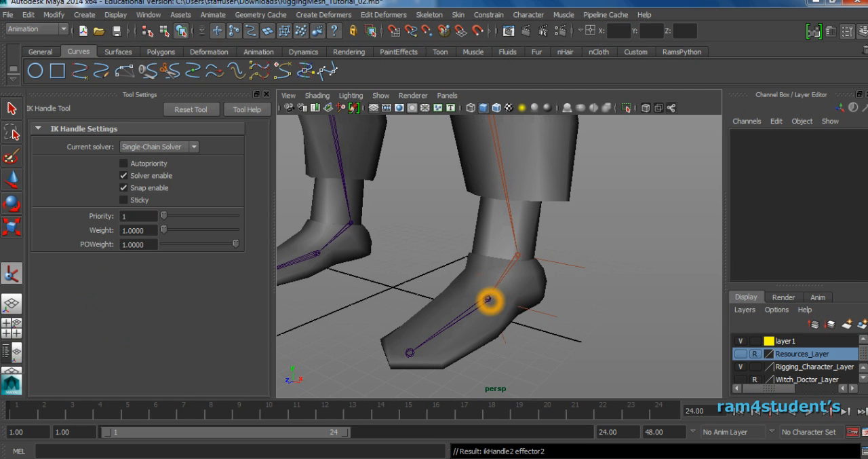
pyautogui.click(489, 299)
pyautogui.click(410, 353)
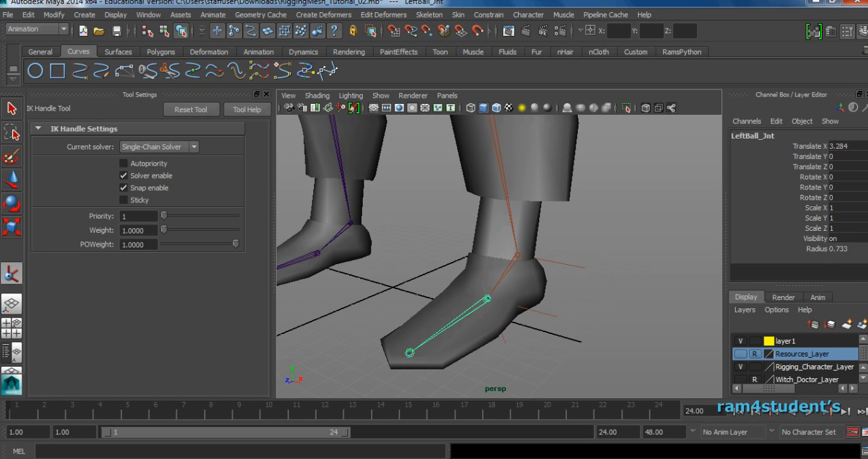
pyautogui.moveTo(445, 367)
pyautogui.mouseDown()
pyautogui.moveTo(478, 379)
pyautogui.moveTo(409, 359)
pyautogui.moveTo(453, 370)
pyautogui.mouseUp()
pyautogui.hotkey('ctrl', 'z')
# Try moving the IK handles at the left ball and left ankle, and undo each move.
pyautogui.click(500, 357)
pyautogui.click(520, 333)
pyautogui.moveTo(523, 308); pyautogui.dragTo(505, 310)
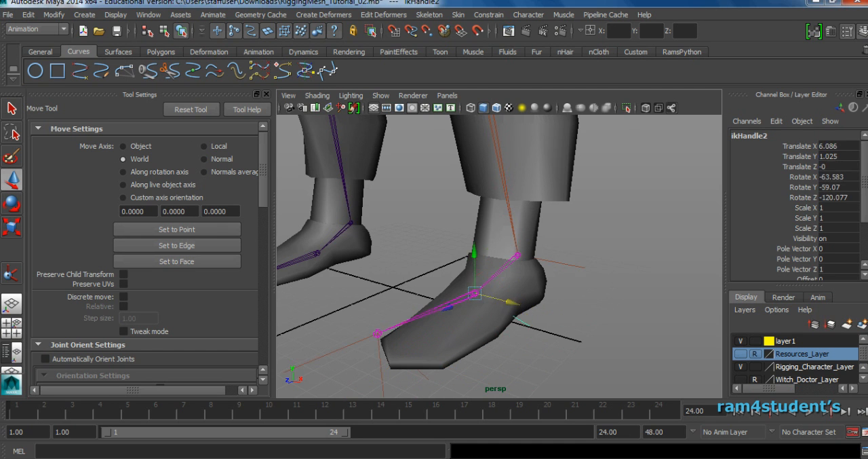
pyautogui.hotkey('ctrl', 'z')
pyautogui.click(636, 282)
pyautogui.click(517, 256)
pyautogui.moveTo(518, 255); pyautogui.dragTo(496, 257)
pyautogui.hotkey('ctrl', 'z')
# Rename the IK handle at the left ankle as LeftAnkle_IK.
pyautogui.click(645, 264)
pyautogui.keyDown('alt'); pyautogui.moveTo(644, 264); pyautogui.dragTo(601, 267, button='right'); pyautogui.keyUp('alt')
pyautogui.keyDown('alt'); pyautogui.moveTo(601, 267); pyautogui.dragTo(565, 270); pyautogui.keyUp('alt')
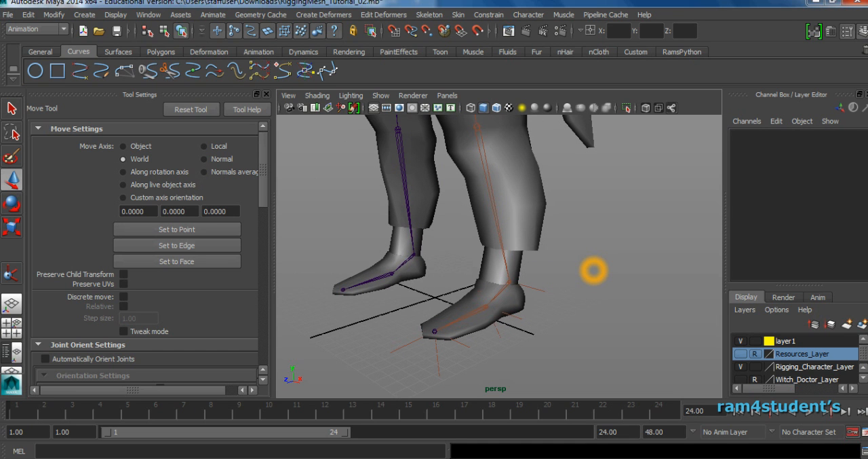
pyautogui.click(543, 302)
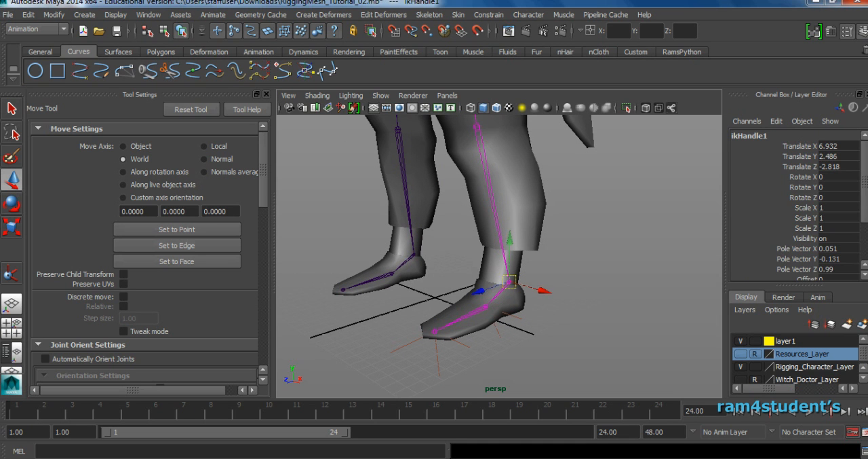
pyautogui.click(776, 134)
pyautogui.write('Le')
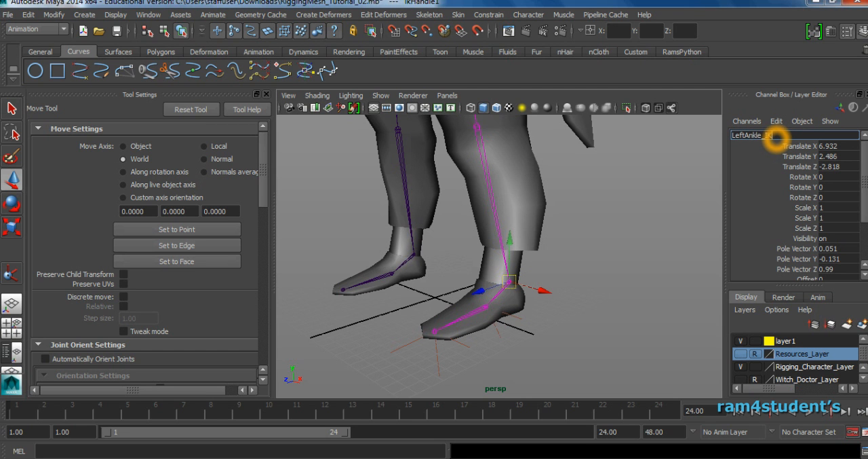
pyautogui.write('ftAnkle_IK')
pyautogui.press('Return')
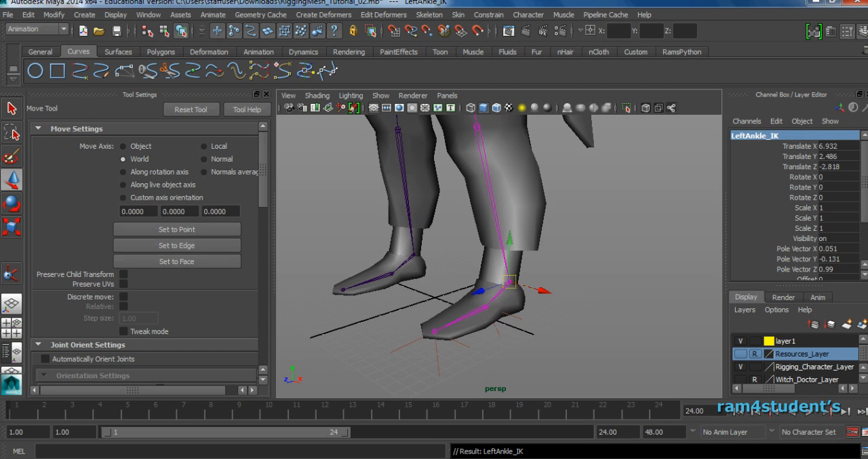
# Rename the IK handle at the ball of the left foot as LeftBall_IK.
pyautogui.click(513, 315)
pyautogui.doubleClick(769, 136)
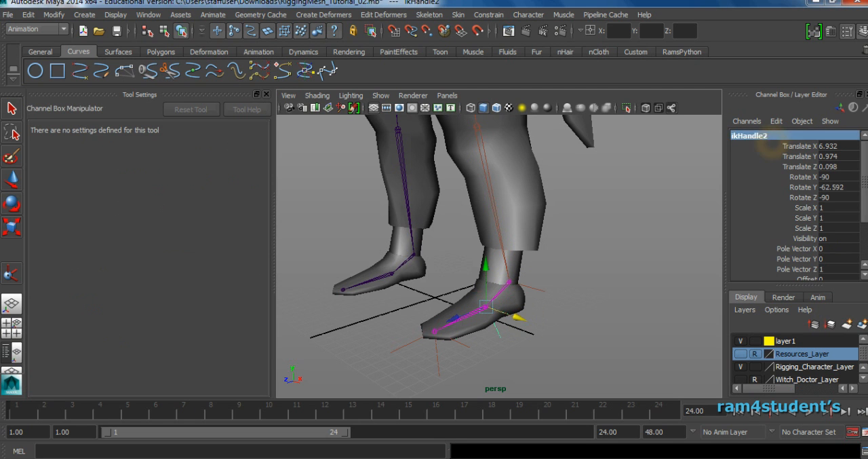
pyautogui.write('LeftBall_')
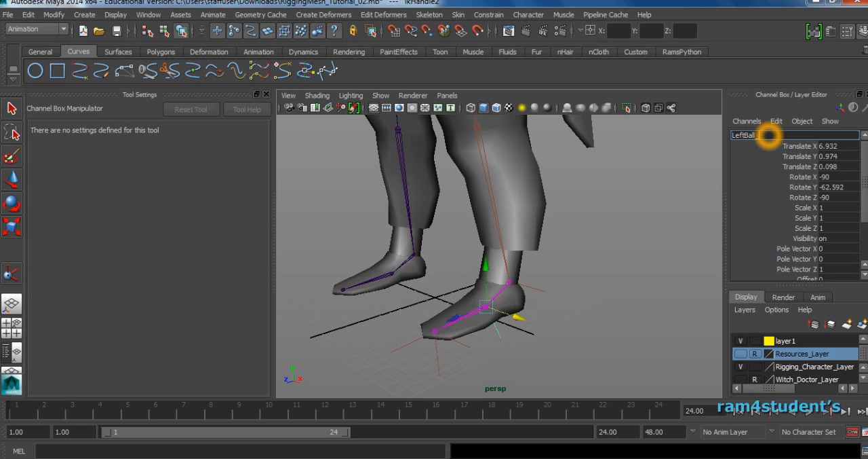
pyautogui.press('Return')
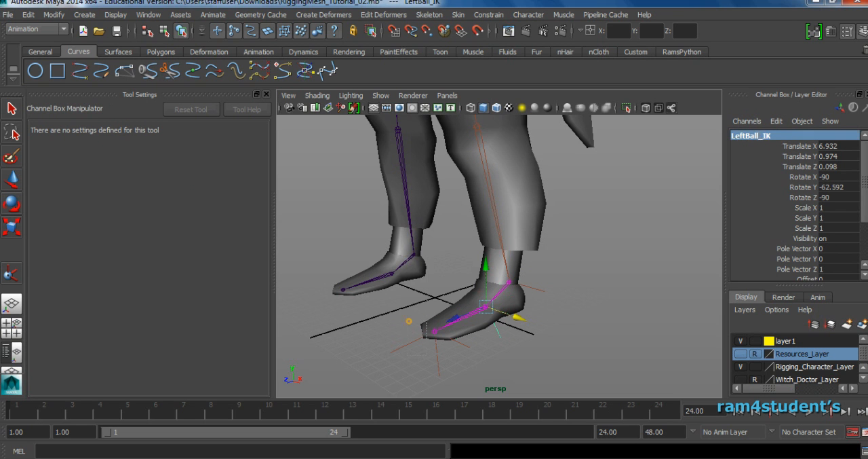
# Rename the IK handle at the left toe as LeftToe_IK and clear the selection.
pyautogui.click(437, 349)
pyautogui.doubleClick(767, 135)
pyautogui.write('LeftToe')
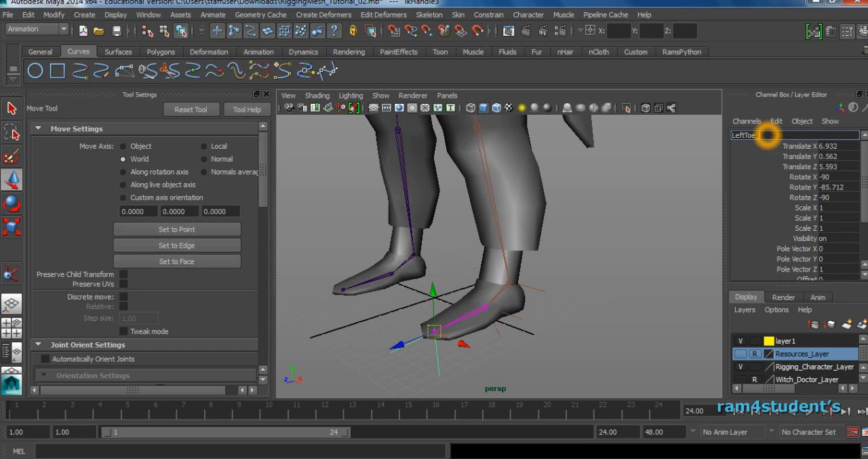
pyautogui.press('Return')
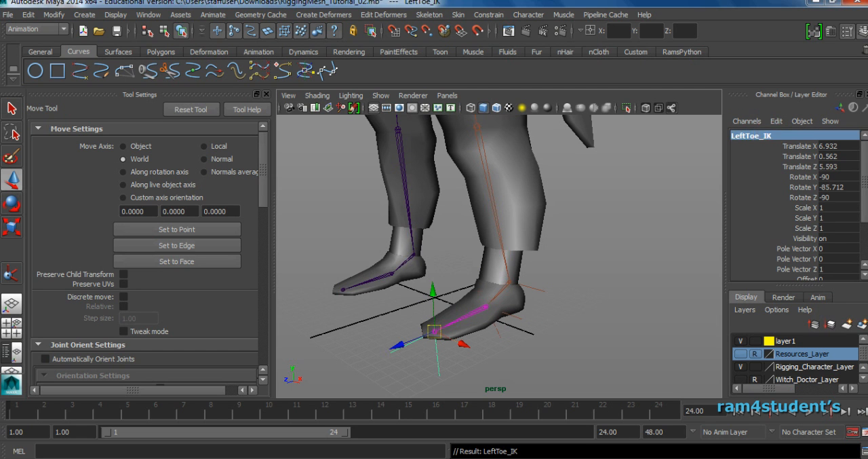
pyautogui.click(656, 204)
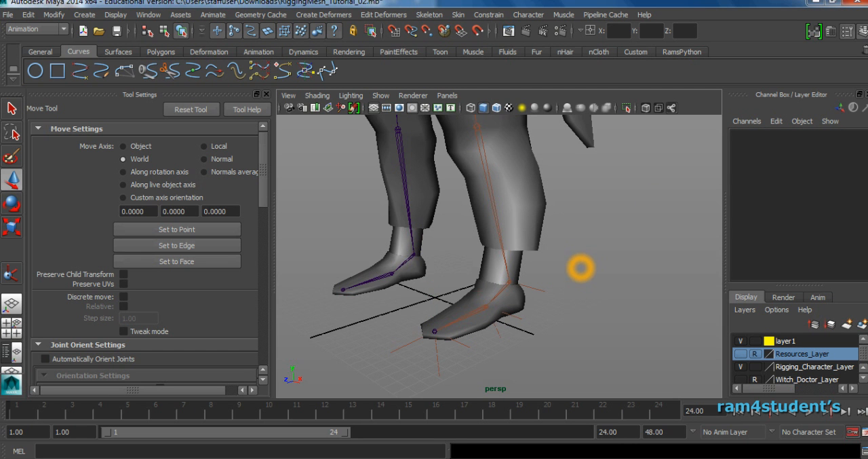
# Bring up the side view framed closely on the character's foot.
pyautogui.press('space')
pyautogui.press('space')
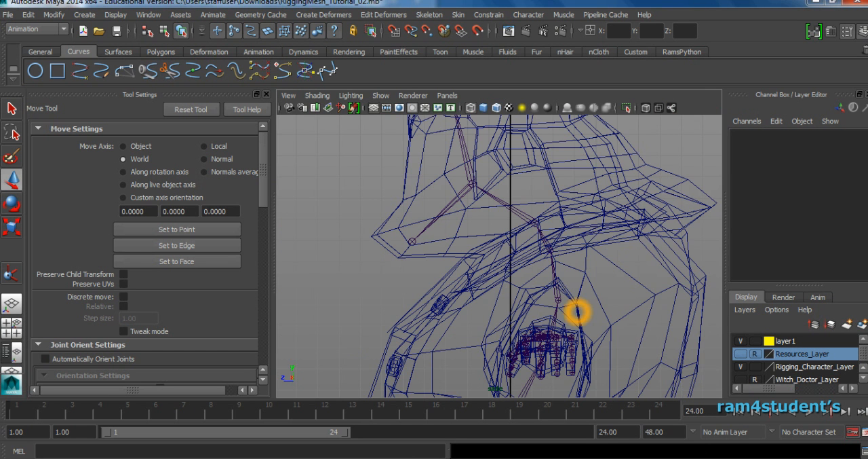
pyautogui.keyDown('alt'); pyautogui.moveTo(577, 310); pyautogui.dragTo(420, 340, button='right'); pyautogui.keyUp('alt')
pyautogui.keyDown('alt'); pyautogui.moveTo(420, 346); pyautogui.dragTo(421, 271, button='middle'); pyautogui.keyUp('alt')
pyautogui.keyDown('alt'); pyautogui.moveTo(407, 278); pyautogui.dragTo(543, 312, button='right'); pyautogui.keyUp('alt')
pyautogui.keyDown('alt'); pyautogui.moveTo(454, 320); pyautogui.dragTo(551, 242, button='middle'); pyautogui.keyUp('alt')
pyautogui.keyDown('alt'); pyautogui.moveTo(408, 280); pyautogui.dragTo(532, 287, button='right'); pyautogui.keyUp('alt')
pyautogui.keyDown('alt'); pyautogui.moveTo(532, 287); pyautogui.dragTo(440, 247, button='middle'); pyautogui.keyUp('alt')
pyautogui.keyDown('alt'); pyautogui.moveTo(577, 281); pyautogui.dragTo(585, 270, button='right'); pyautogui.keyUp('alt')
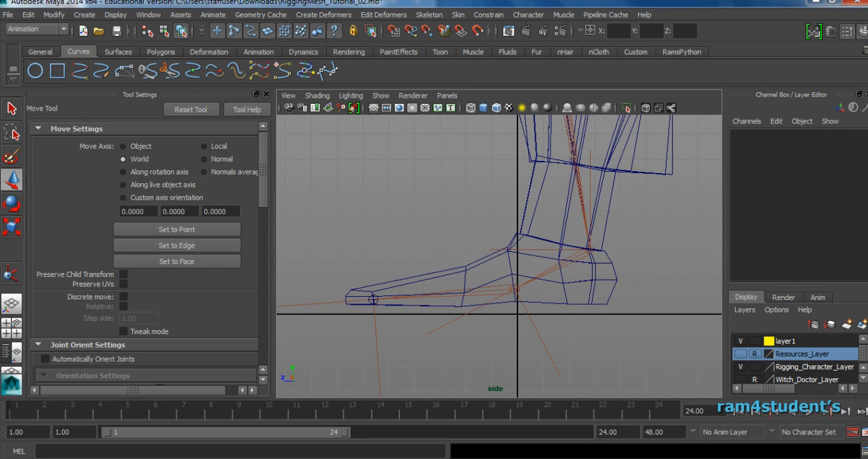
# Try rotating the LeftBall_IK handle in the side view, and undo the rotation.
pyautogui.click(260, 52)
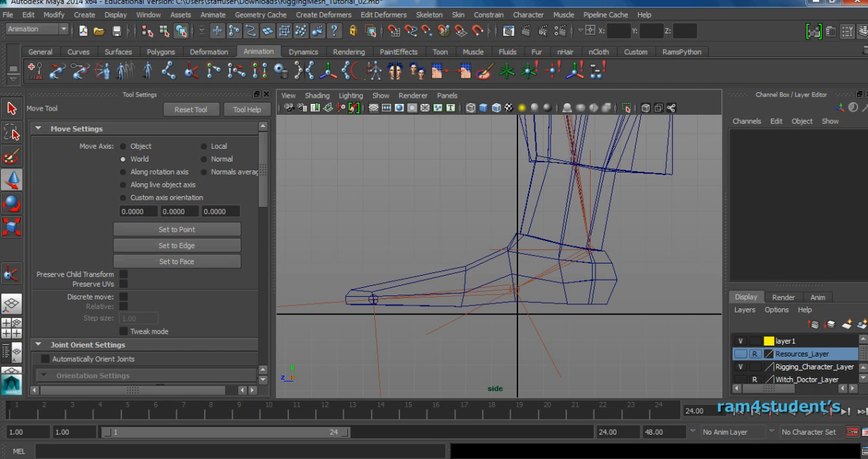
pyautogui.click(171, 70)
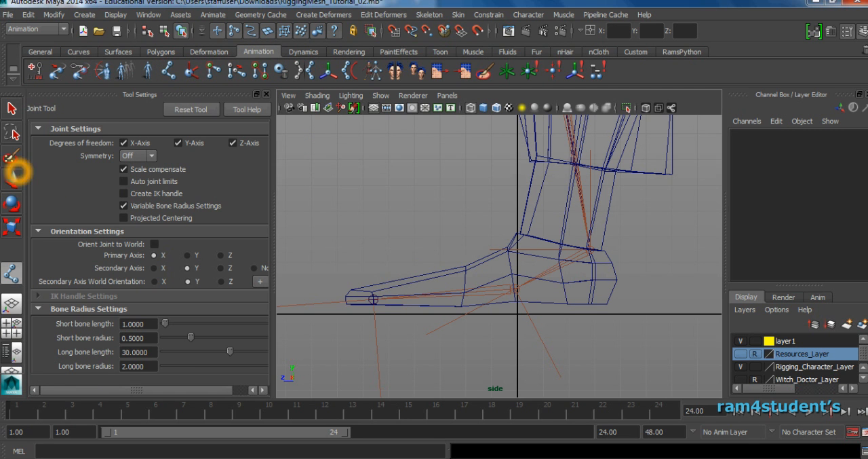
pyautogui.press('w')
pyautogui.click(515, 288)
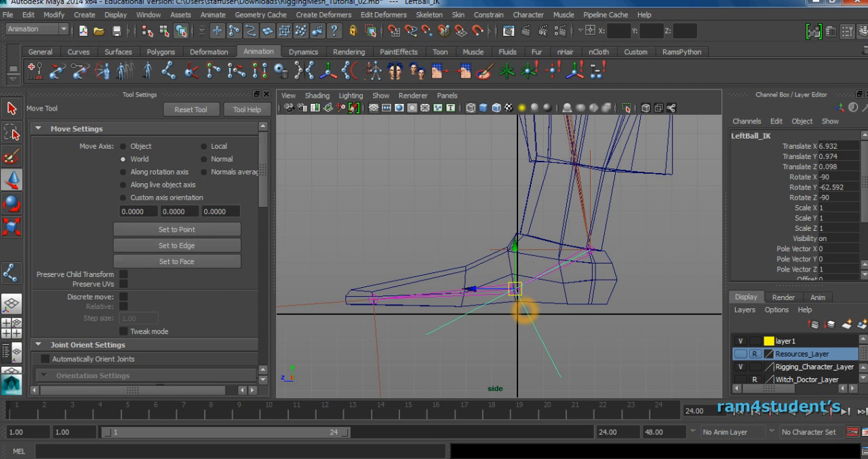
pyautogui.press('e')
pyautogui.moveTo(579, 271)
pyautogui.mouseDown()
pyautogui.moveTo(567, 248)
pyautogui.moveTo(576, 260)
pyautogui.mouseUp()
pyautogui.hotkey('ctrl', 'z')
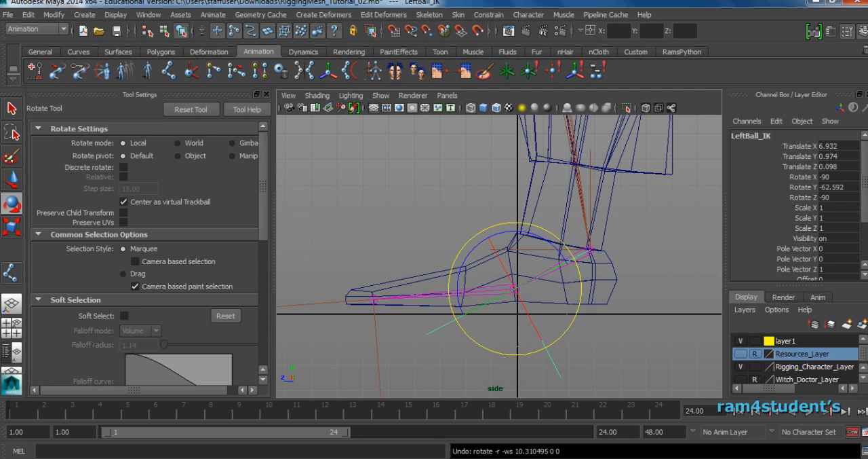
pyautogui.click(591, 254)
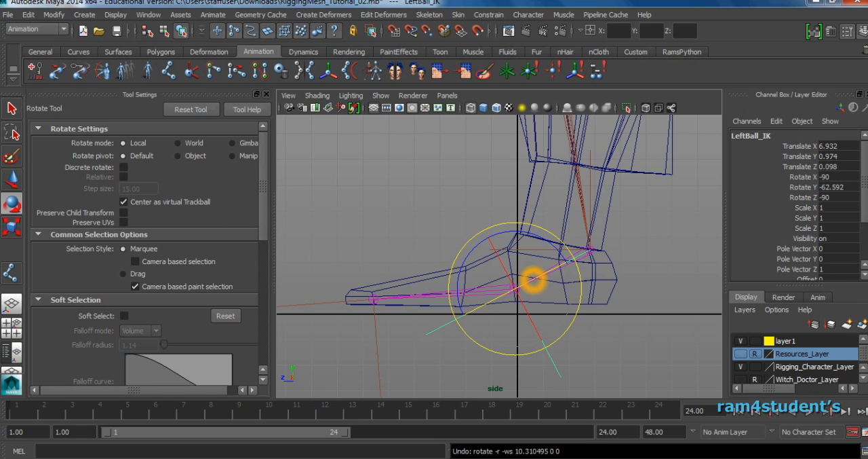
pyautogui.click(566, 271)
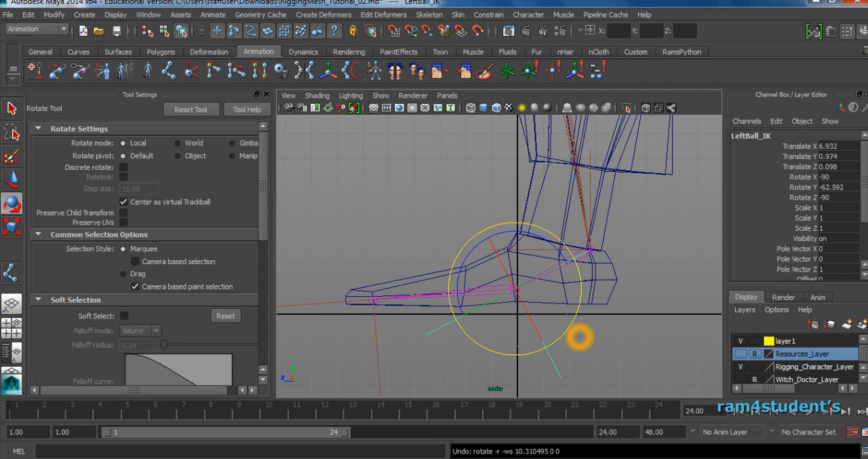
# Draw a reverse-foot joint chain in the side view from the heel to the toe tip, the ball and the ankle.
pyautogui.click(169, 68)
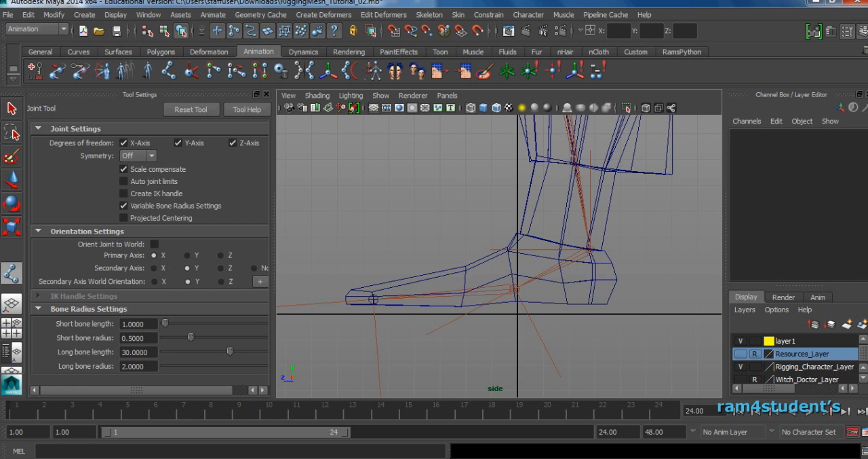
pyautogui.scroll(2, 613, 316)
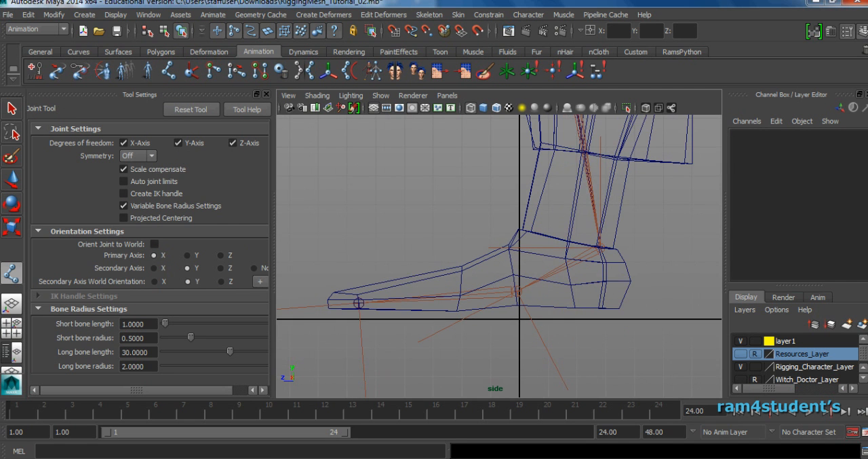
pyautogui.click(266, 93)
pyautogui.keyDown('alt'); pyautogui.moveTo(568, 315); pyautogui.dragTo(590, 288, button='middle'); pyautogui.keyUp('alt')
pyautogui.scroll(-2, 590, 288)
pyautogui.moveTo(610, 281); pyautogui.dragTo(562, 300)
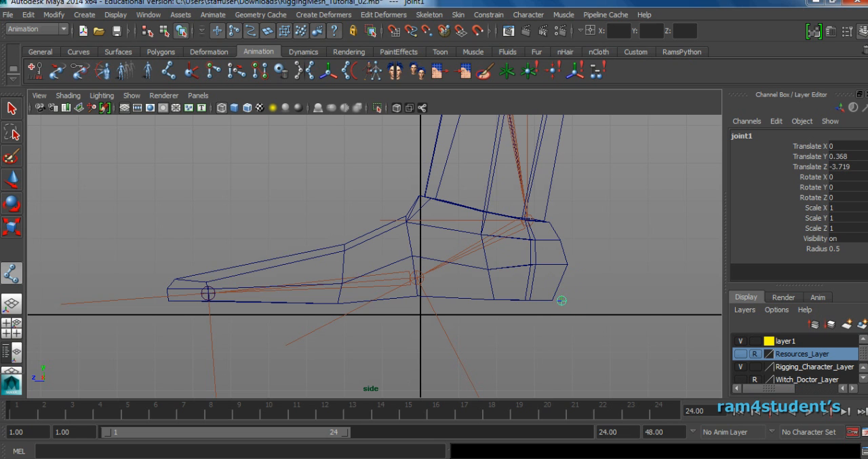
pyautogui.moveTo(209, 303); pyautogui.dragTo(207, 302)
pyautogui.moveTo(429, 293)
pyautogui.mouseDown()
pyautogui.moveTo(420, 295)
pyautogui.moveTo(414, 279)
pyautogui.moveTo(420, 303)
pyautogui.moveTo(419, 280)
pyautogui.mouseUp()
pyautogui.moveTo(523, 217); pyautogui.dragTo(531, 221)
pyautogui.press('Return')
# Show all four views to check the new joint chain's position relative to the left foot.
pyautogui.press('e')
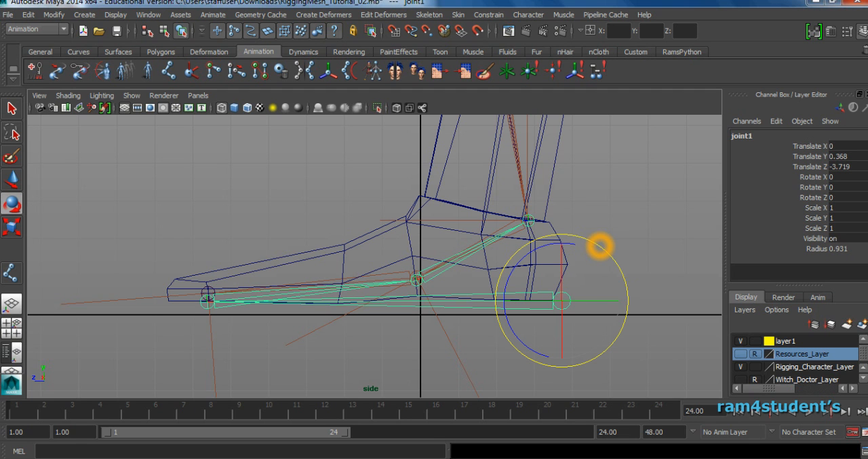
pyautogui.click(205, 300)
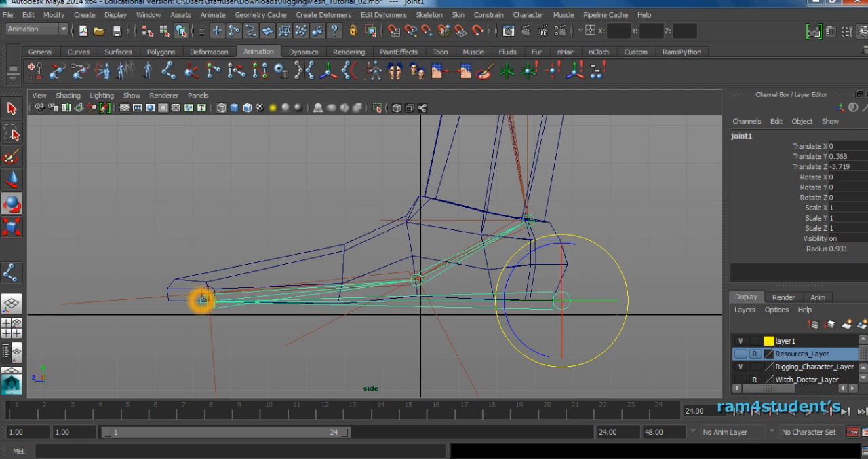
pyautogui.click(649, 277)
pyautogui.click(568, 297)
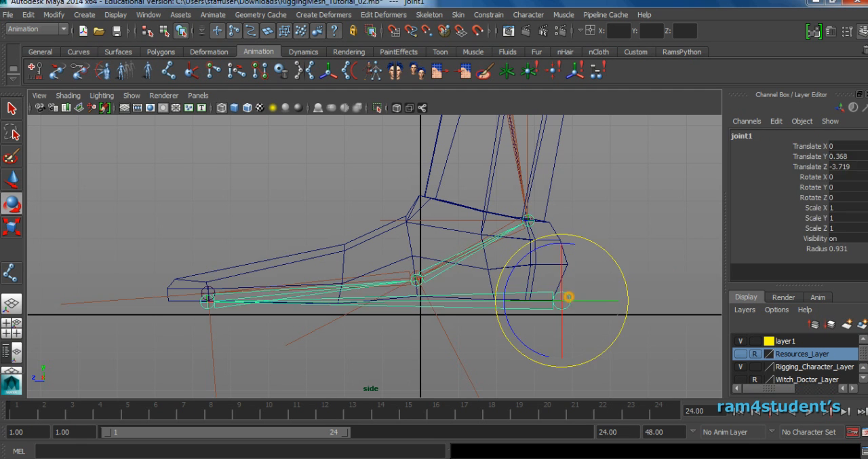
pyautogui.press('space')
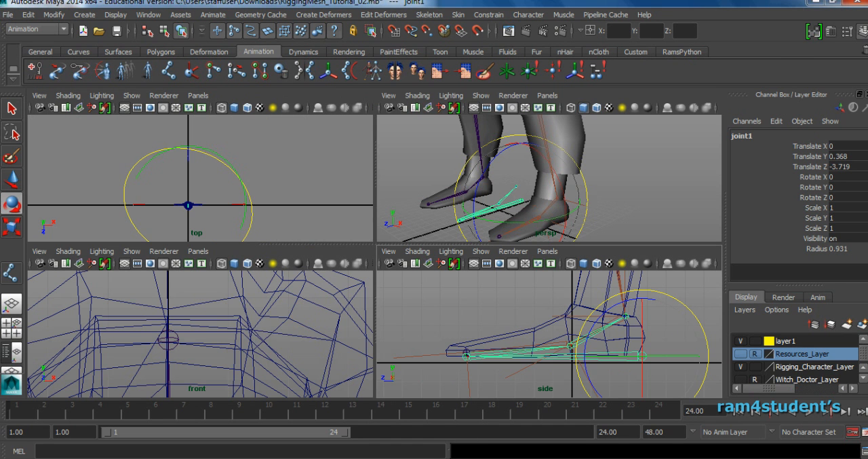
# Move the reverse-foot joint chain sideways in the front view to about X 6.935, inside the character's left foot.
pyautogui.press('space')
pyautogui.press('f')
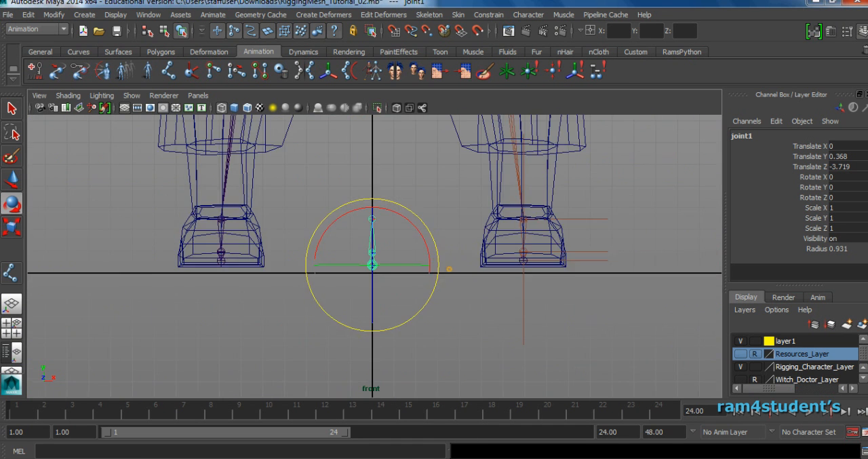
pyautogui.keyDown('alt'); pyautogui.moveTo(449, 269); pyautogui.dragTo(414, 299, button='middle'); pyautogui.keyUp('alt')
pyautogui.scroll(1, 413, 299)
pyautogui.press('w')
pyautogui.moveTo(391, 299); pyautogui.dragTo(547, 299)
pyautogui.click(634, 200)
pyautogui.press('space')
pyautogui.press('space')
pyautogui.keyDown('alt'); pyautogui.moveTo(339, 278); pyautogui.dragTo(375, 283); pyautogui.keyUp('alt')
pyautogui.keyDown('alt'); pyautogui.moveTo(375, 284); pyautogui.dragTo(399, 205, button='middle'); pyautogui.keyUp('alt')
pyautogui.scroll(3, 386, 234)
pyautogui.keyDown('alt'); pyautogui.moveTo(510, 244); pyautogui.dragTo(509, 241); pyautogui.keyUp('alt')
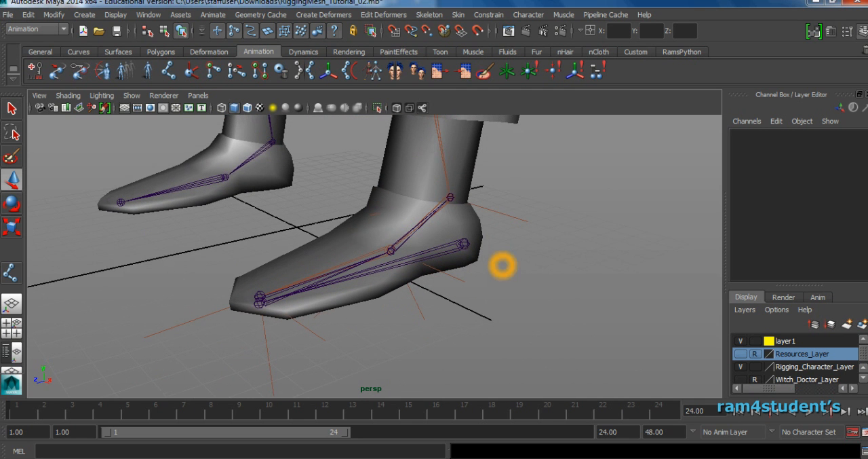
# Rename the heel root joint of the reverse-foot chain as LeftLegRev_Jnt.
pyautogui.keyDown('alt'); pyautogui.moveTo(330, 286); pyautogui.dragTo(367, 308); pyautogui.keyUp('alt')
pyautogui.click(412, 208)
pyautogui.click(755, 137)
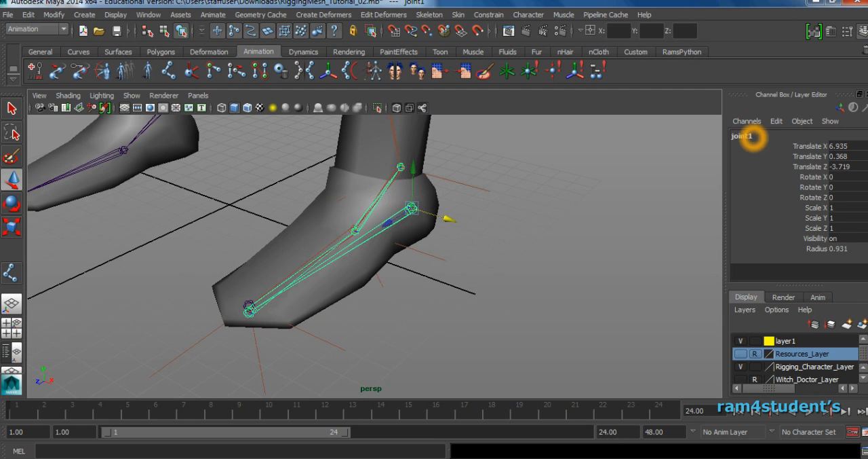
pyautogui.doubleClick(764, 134)
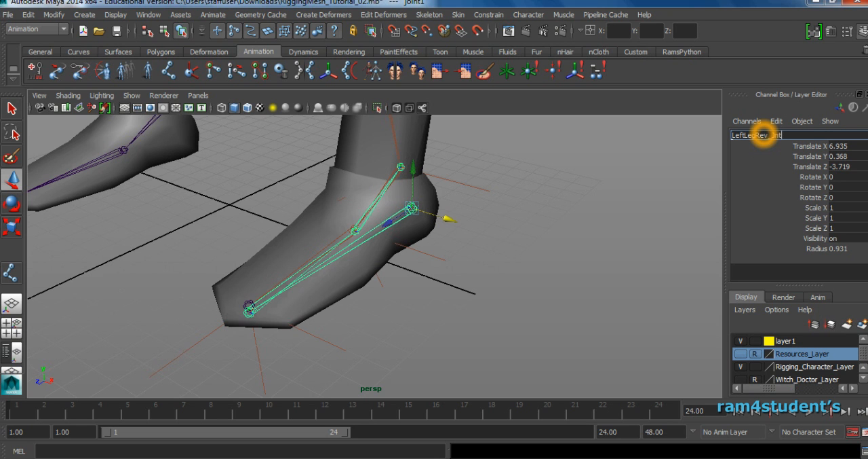
pyautogui.moveTo(792, 136); pyautogui.dragTo(684, 134)
pyautogui.hotkey('ctrl', 'c')
pyautogui.press('BackSpace')
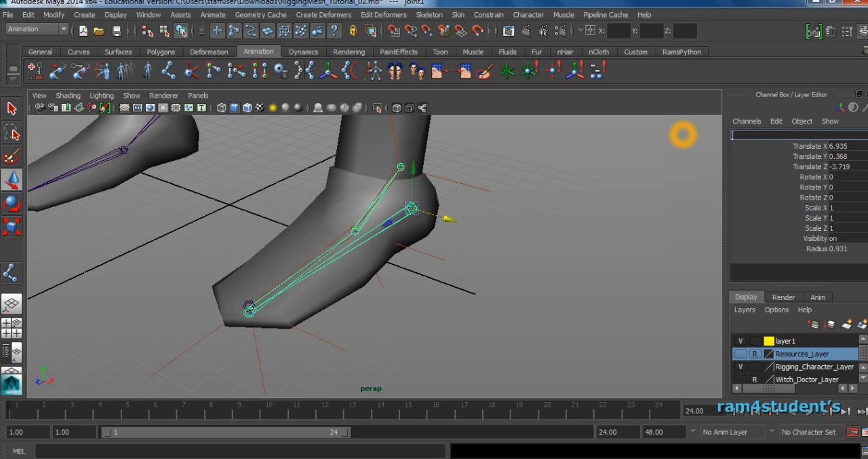
pyautogui.hotkey('ctrl', 'v')
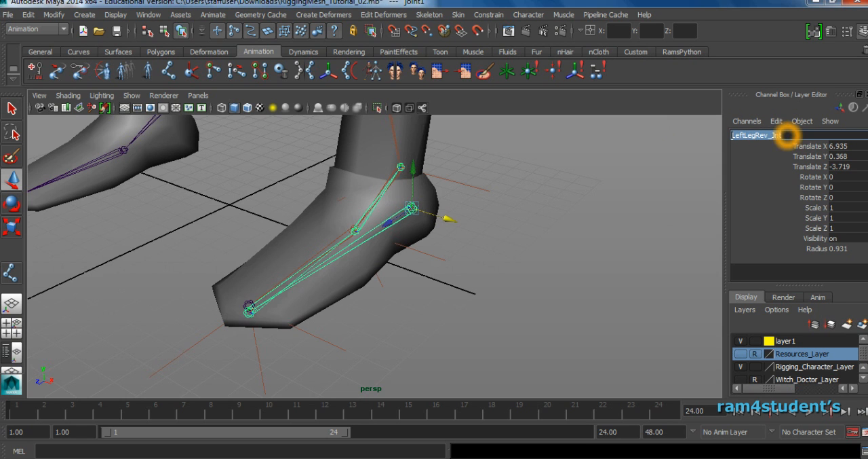
pyautogui.press('Return')
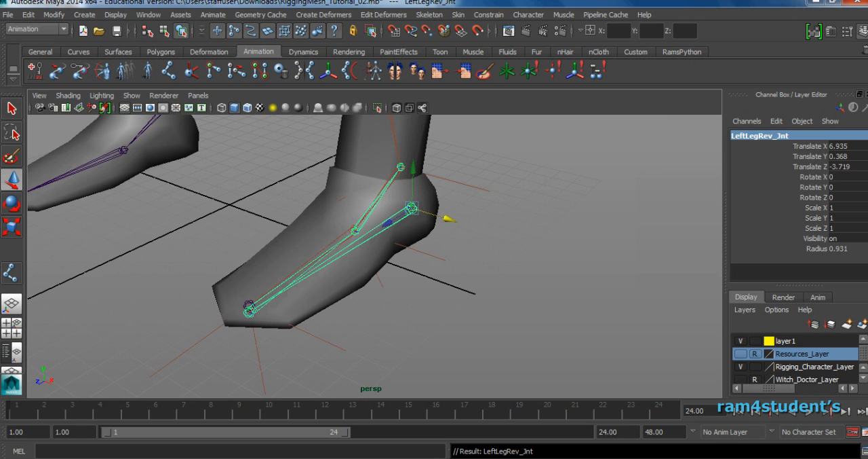
# Rename the toe joint of the reverse-foot chain as LeftToeRev_Jnt, reusing the copied heel joint name.
pyautogui.press('Down')
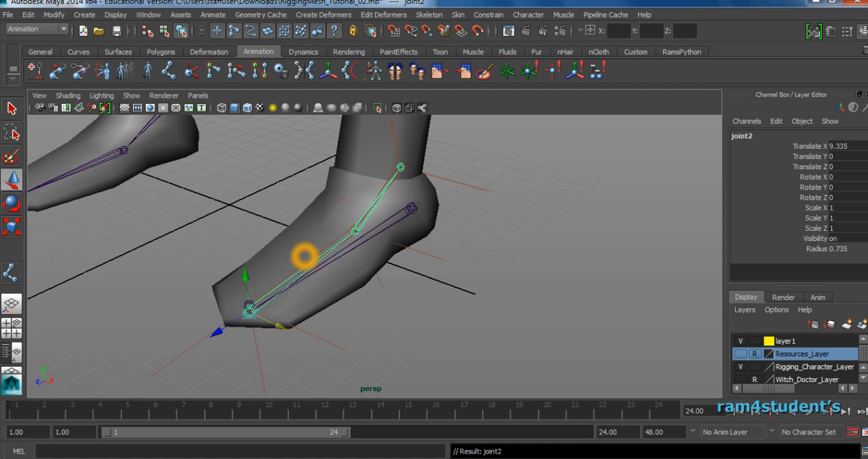
pyautogui.click(759, 135)
pyautogui.hotkey('ctrl', 'v')
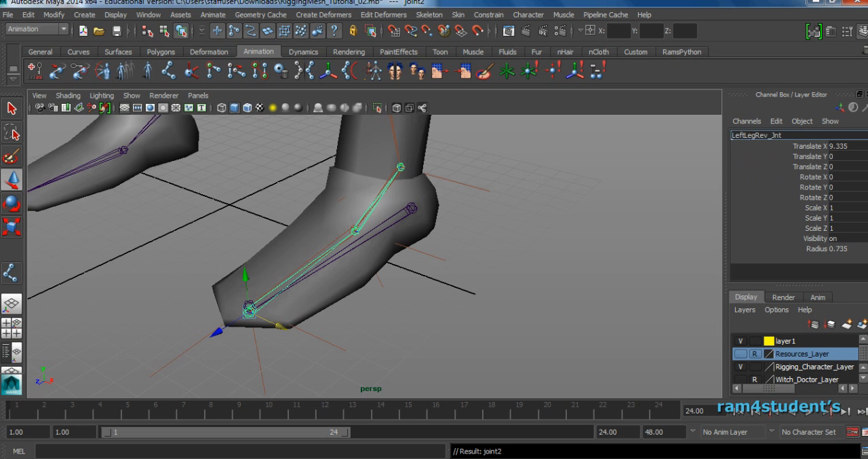
pyautogui.moveTo(746, 135); pyautogui.dragTo(756, 136)
pyautogui.write('Toe')
pyautogui.press('Return')
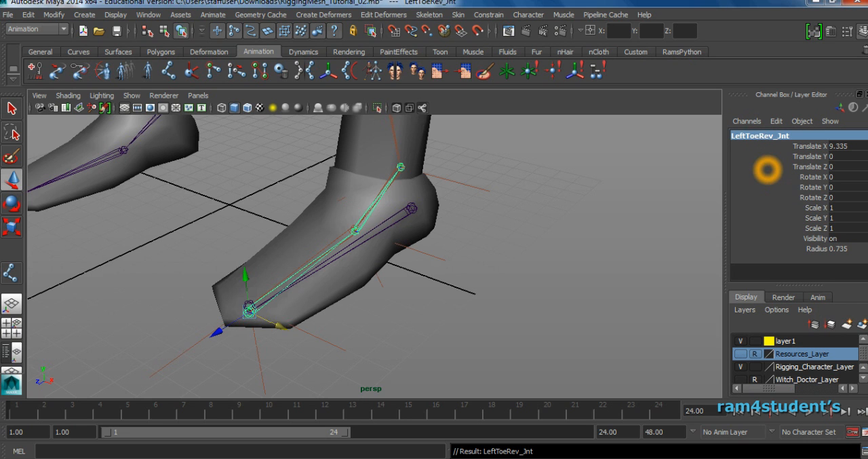
# Rename the ball joint of the reverse-foot chain as LeftBallRev_Jnt.
pyautogui.press('Down')
pyautogui.click(763, 136)
pyautogui.hotkey('ctrl', 'v')
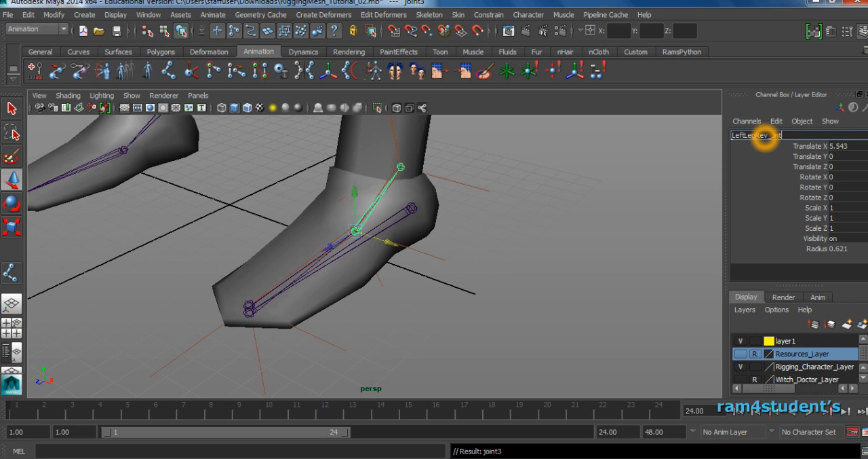
pyautogui.moveTo(745, 136); pyautogui.dragTo(756, 136)
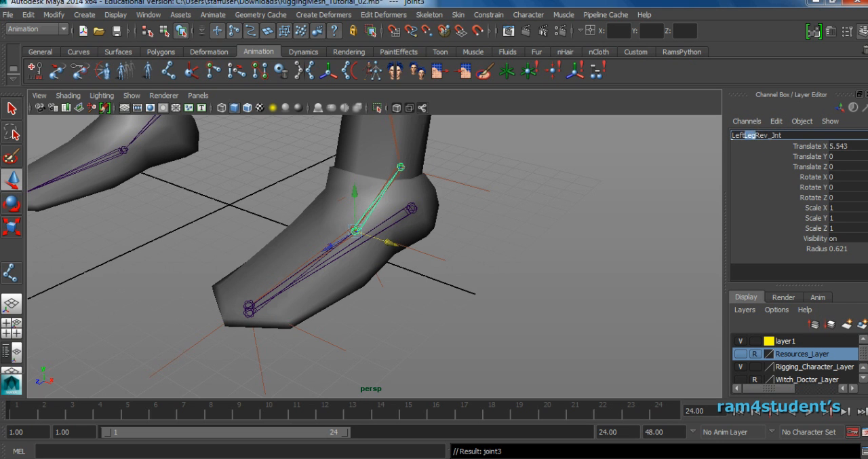
pyautogui.write('Ball')
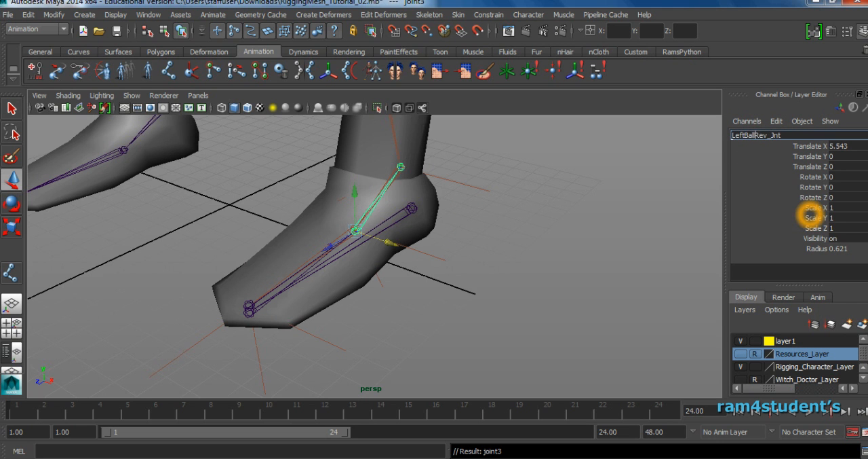
pyautogui.press('Return')
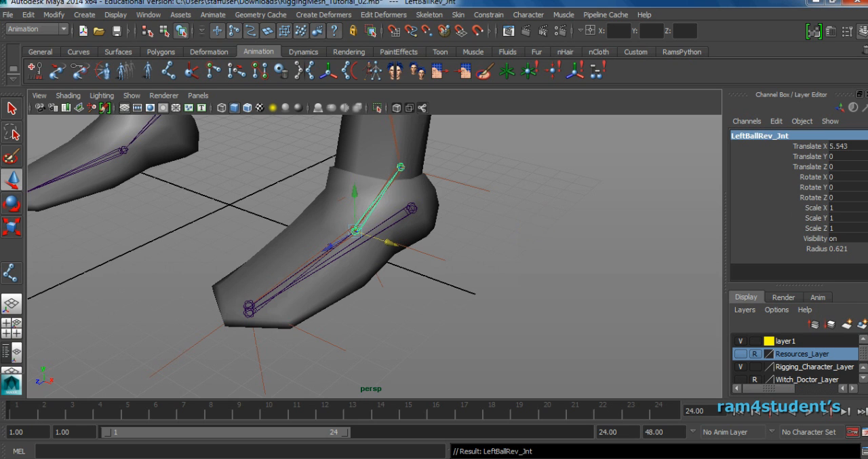
# Rename the ankle joint at the end of the reverse-foot chain as LeftAnkleRev_Jnt.
pyautogui.press('Down')
pyautogui.click(767, 137)
pyautogui.hotkey('ctrl', 'v')
pyautogui.moveTo(745, 136); pyautogui.dragTo(756, 135)
pyautogui.click(857, 231)
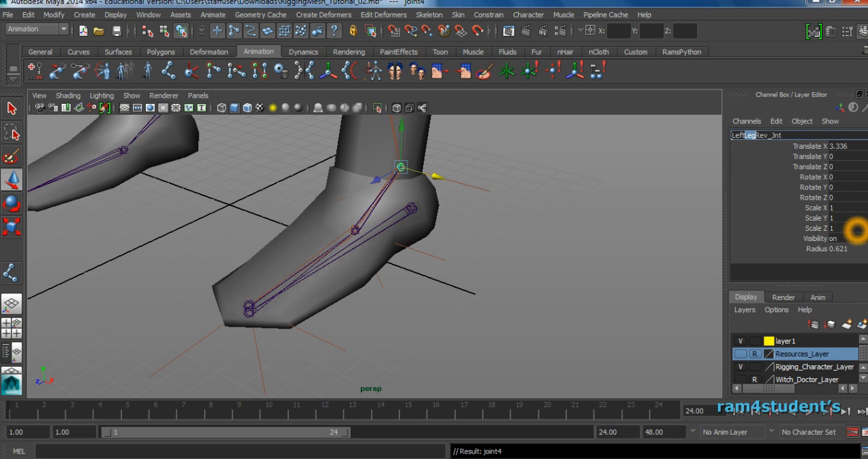
pyautogui.press('Return')
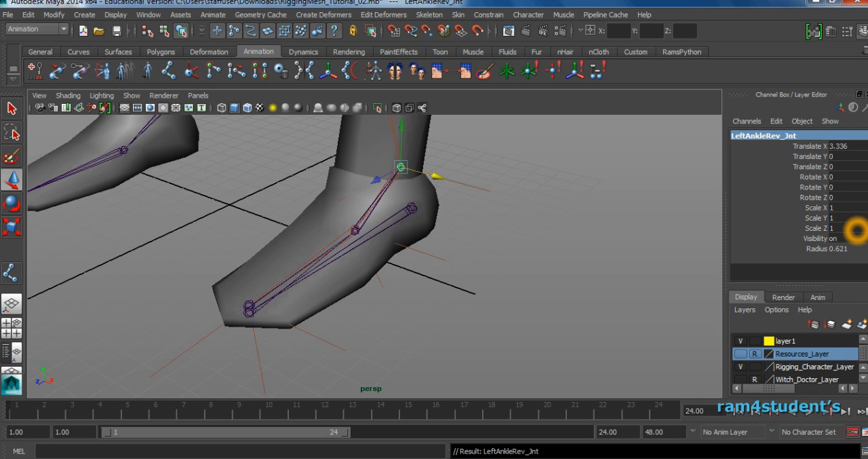
# Select the heel joint and examine how the reverse-foot chain lines up with the left foot's own joints.
pyautogui.keyDown('alt'); pyautogui.moveTo(528, 218); pyautogui.dragTo(465, 252); pyautogui.keyUp('alt')
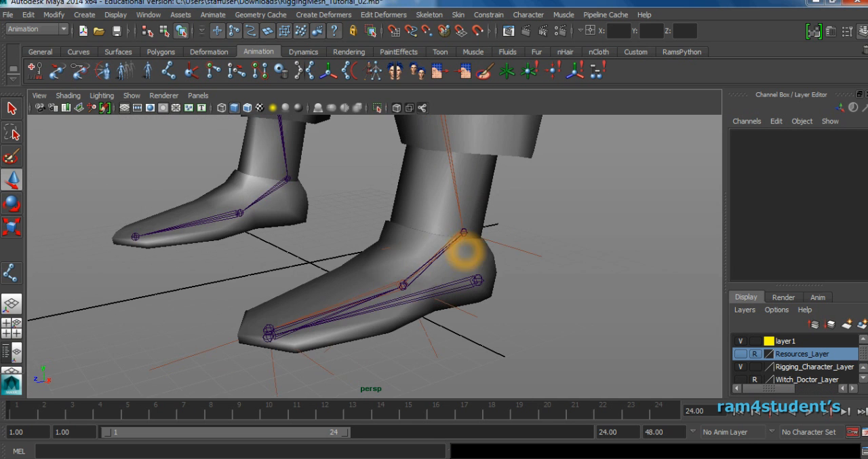
pyautogui.click(479, 279)
pyautogui.click(503, 277)
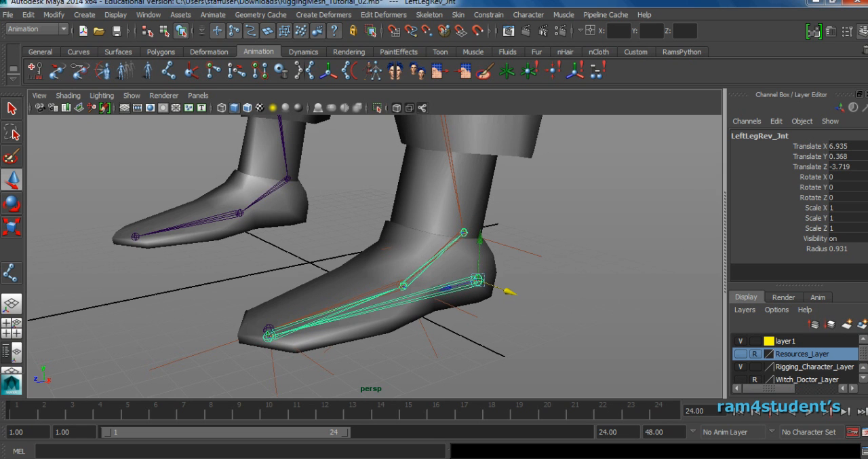
pyautogui.keyDown('alt'); pyautogui.moveTo(589, 266); pyautogui.dragTo(468, 282); pyautogui.keyUp('alt')
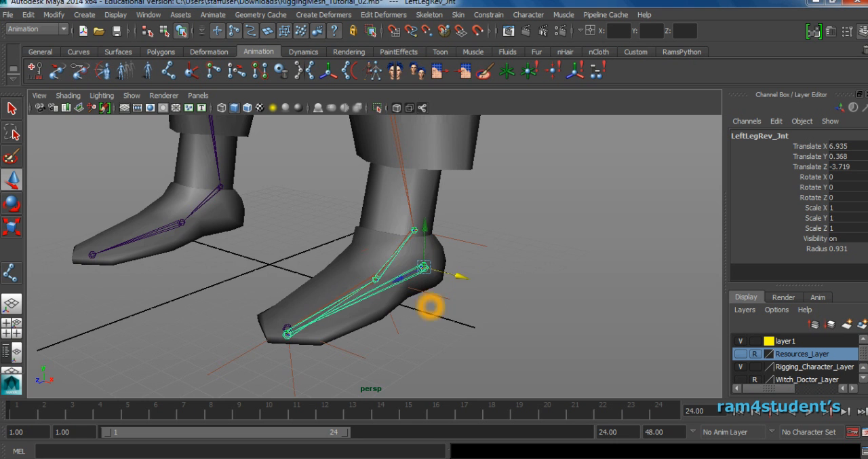
pyautogui.scroll(3, 335, 294)
pyautogui.keyDown('alt'); pyautogui.moveTo(335, 294); pyautogui.dragTo(426, 295); pyautogui.keyUp('alt')
pyautogui.scroll(2, 426, 295)
pyautogui.keyDown('alt'); pyautogui.moveTo(426, 294); pyautogui.dragTo(387, 274, button='middle'); pyautogui.keyUp('alt')
pyautogui.keyDown('alt'); pyautogui.moveTo(386, 274); pyautogui.dragTo(422, 301); pyautogui.keyUp('alt')
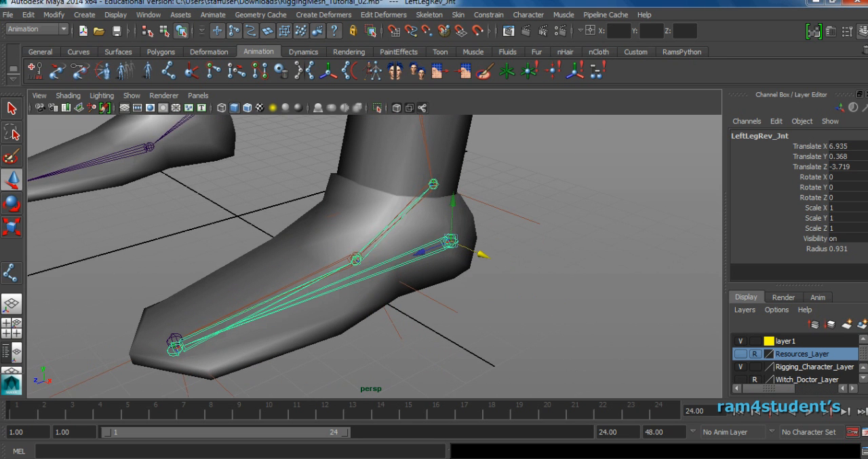
# Open the Outliner and expand the LeftLegRev_Jnt hierarchy to list all the reverse-foot joints.
pyautogui.click(148, 14)
pyautogui.click(180, 108)
pyautogui.moveTo(439, 123); pyautogui.dragTo(620, 83)
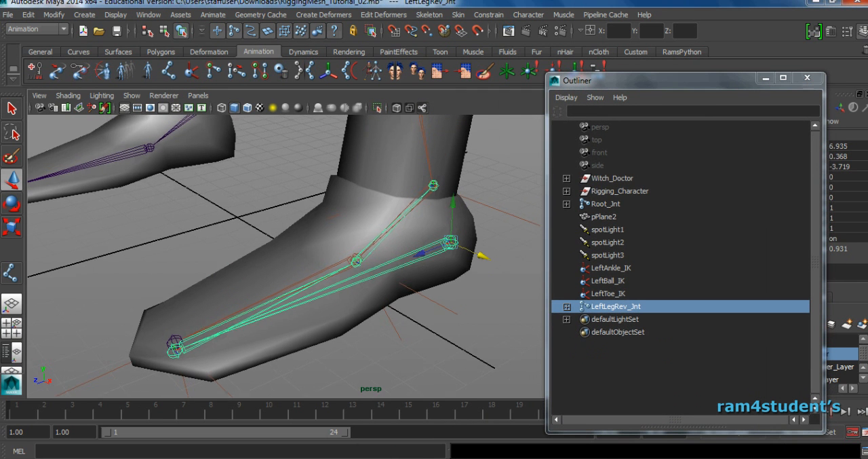
pyautogui.keyDown('alt'); pyautogui.moveTo(481, 244); pyautogui.dragTo(465, 264, button='middle'); pyautogui.keyUp('alt')
pyautogui.keyDown('alt'); pyautogui.moveTo(466, 265); pyautogui.dragTo(496, 221); pyautogui.keyUp('alt')
pyautogui.moveTo(435, 251); pyautogui.dragTo(450, 281)
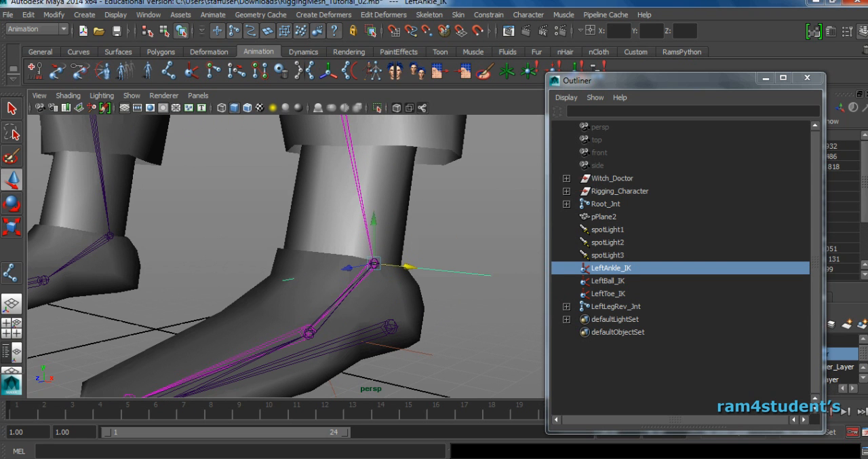
pyautogui.keyDown('alt'); pyautogui.moveTo(291, 293); pyautogui.dragTo(373, 297, button='right'); pyautogui.keyUp('alt')
pyautogui.keyDown('alt'); pyautogui.moveTo(374, 297); pyautogui.dragTo(400, 215, button='middle'); pyautogui.keyUp('alt')
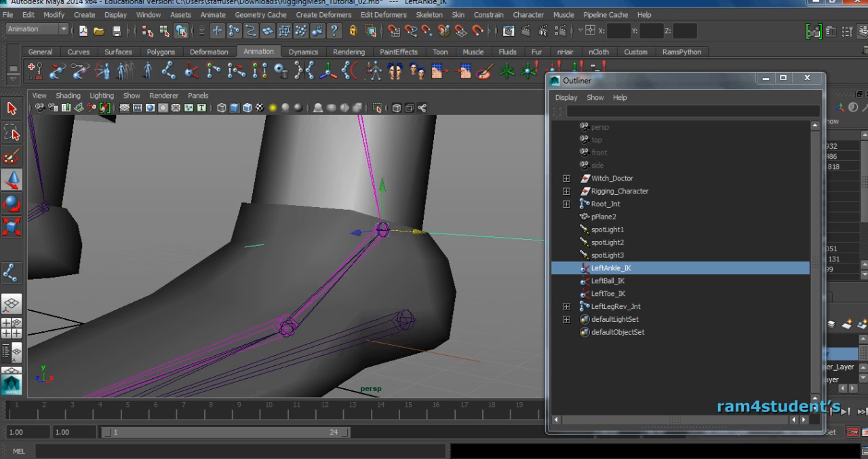
pyautogui.click(592, 344)
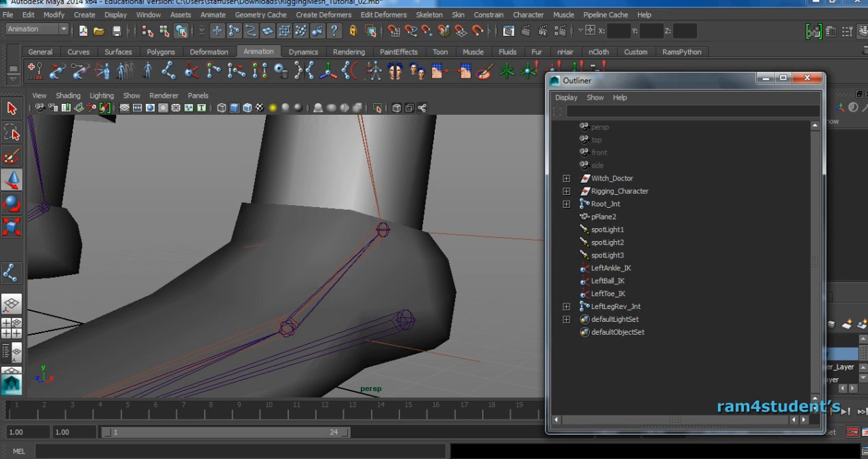
pyautogui.click(567, 306)
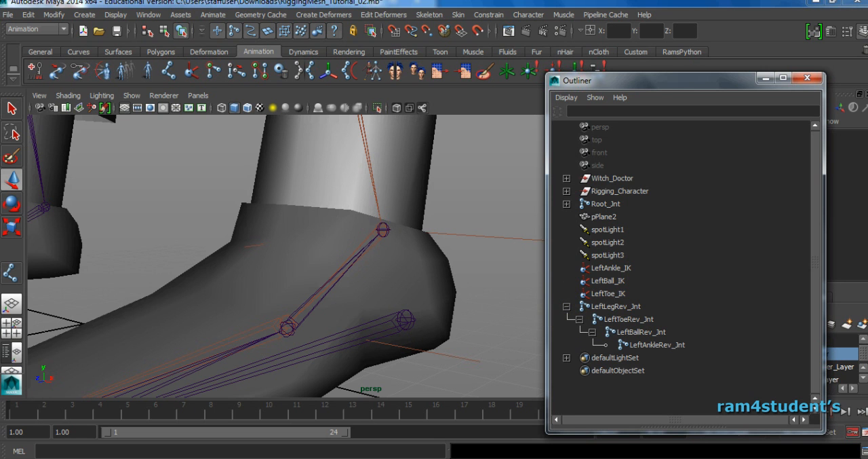
# Parent the LeftAnkle_IK handle under the LeftAnkleRev_Jnt joint.
pyautogui.moveTo(483, 219); pyautogui.dragTo(510, 257)
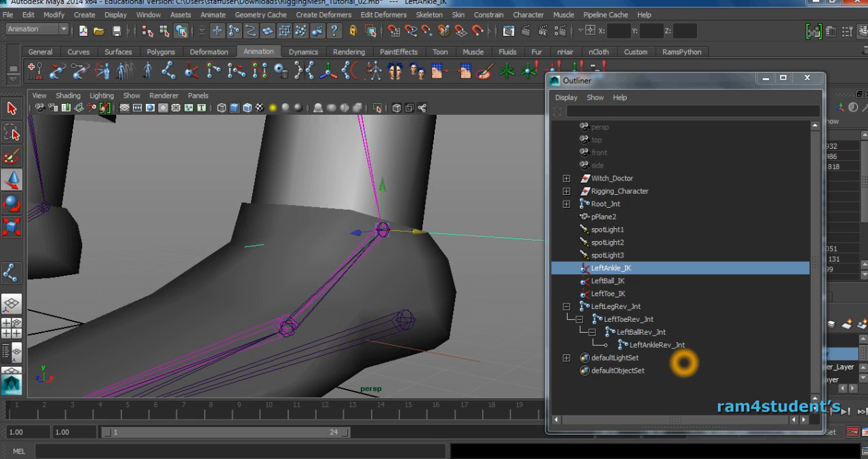
pyautogui.keyDown('ctrl'); pyautogui.click(656, 345); pyautogui.keyUp('ctrl')
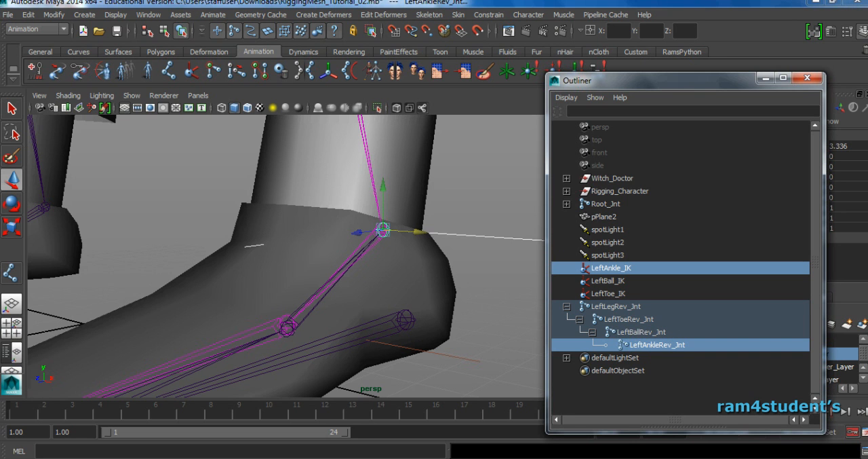
pyautogui.click(499, 14)
pyautogui.click(637, 363)
pyautogui.click(27, 14)
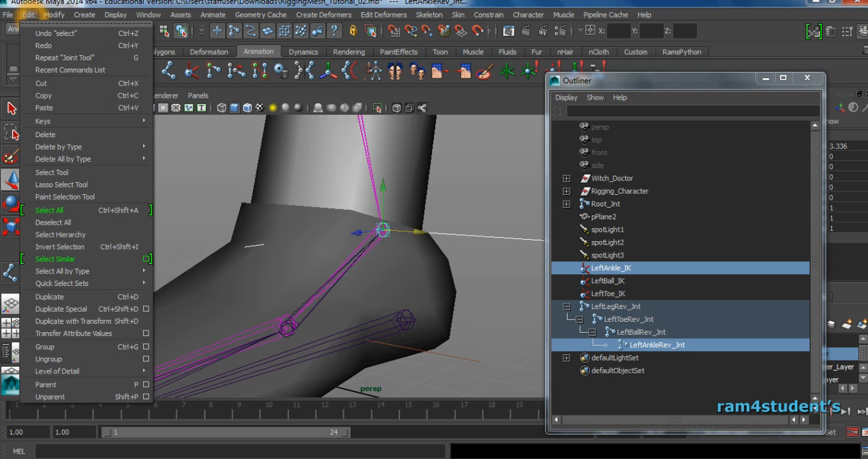
pyautogui.click(61, 385)
pyautogui.click(416, 287)
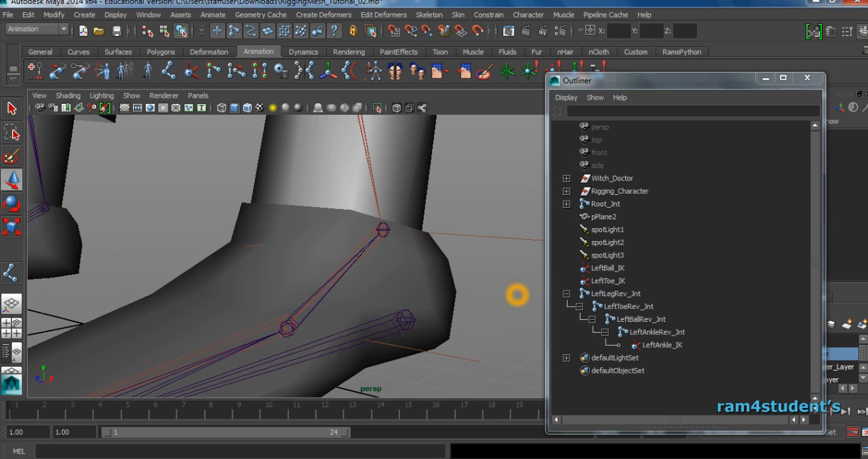
# Parent the LeftBall_IK handle under the LeftBallRev_Jnt joint.
pyautogui.keyDown('alt'); pyautogui.moveTo(518, 295); pyautogui.dragTo(499, 286); pyautogui.keyUp('alt')
pyautogui.click(598, 300)
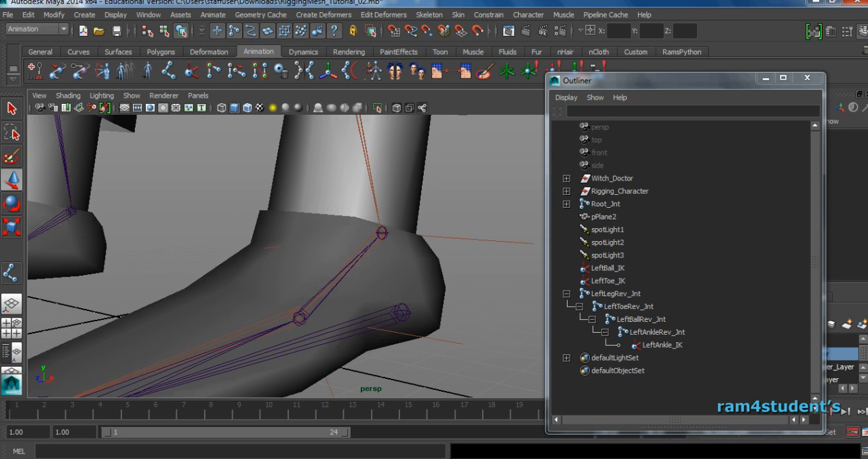
pyautogui.keyDown('alt'); pyautogui.moveTo(353, 285); pyautogui.dragTo(411, 304); pyautogui.keyUp('alt')
pyautogui.moveTo(447, 259); pyautogui.dragTo(429, 285)
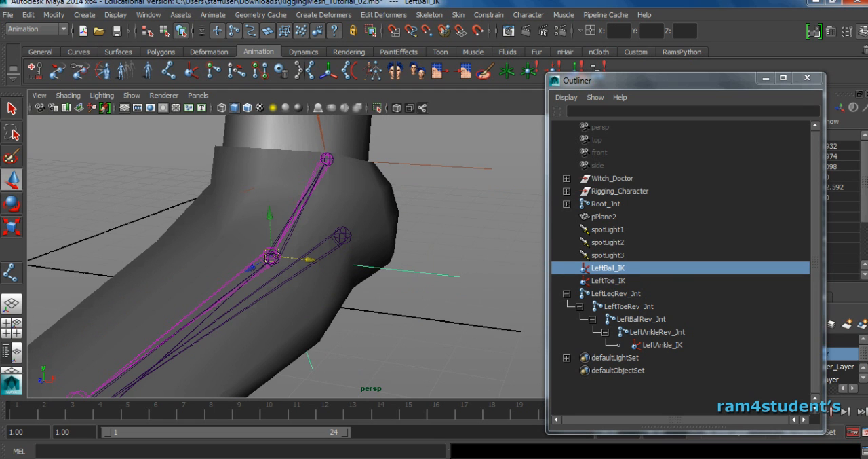
pyautogui.keyDown('ctrl'); pyautogui.click(648, 319); pyautogui.keyUp('ctrl')
pyautogui.press('p')
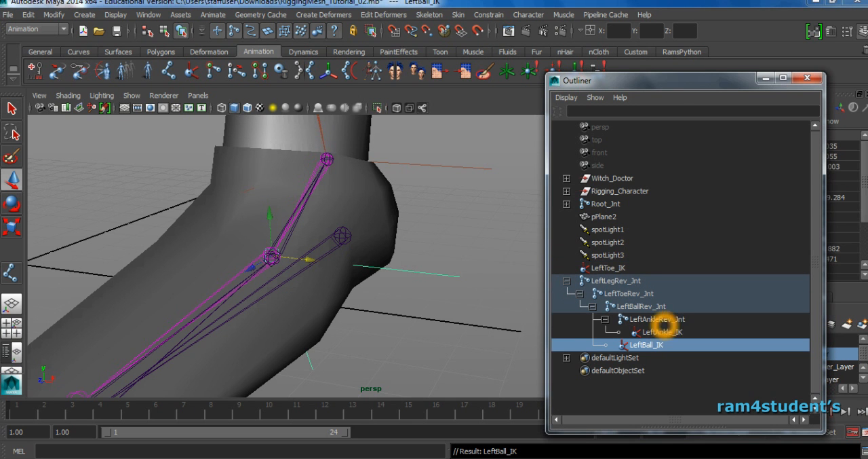
# Parent the LeftToe_IK handle under the LeftToeRev_Jnt joint.
pyautogui.keyDown('alt'); pyautogui.moveTo(453, 294); pyautogui.dragTo(422, 294, button='right'); pyautogui.keyUp('alt')
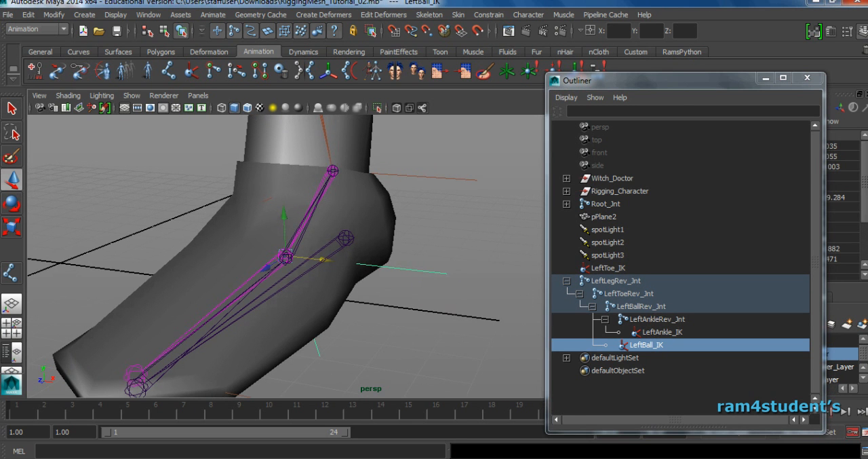
pyautogui.click(615, 269)
pyautogui.keyDown('ctrl'); pyautogui.click(625, 293); pyautogui.keyUp('ctrl')
pyautogui.press('p')
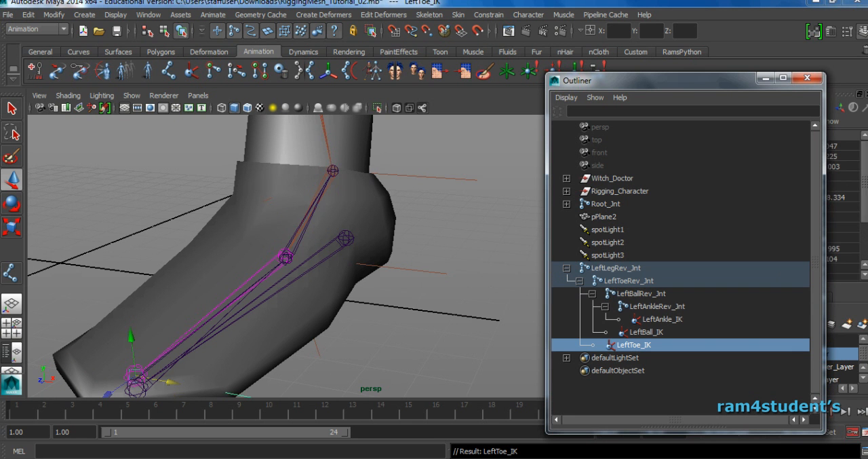
# Try moving the LeftLegRev_Jnt heel joint to test the reverse-foot chain, and undo the move.
pyautogui.keyDown('alt'); pyautogui.moveTo(434, 296); pyautogui.dragTo(401, 297, button='right'); pyautogui.keyUp('alt')
pyautogui.keyDown('alt'); pyautogui.moveTo(400, 297); pyautogui.dragTo(339, 299); pyautogui.keyUp('alt')
pyautogui.click(439, 262)
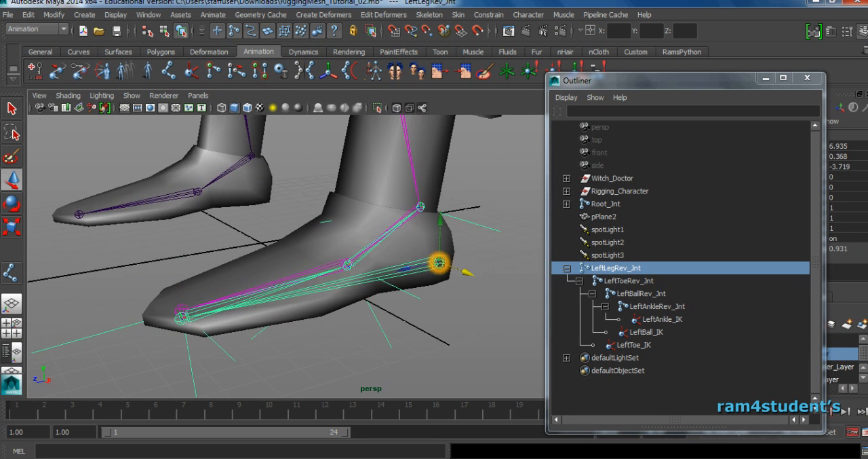
pyautogui.keyDown('alt'); pyautogui.moveTo(466, 314); pyautogui.dragTo(441, 294); pyautogui.keyUp('alt')
pyautogui.keyDown('alt'); pyautogui.moveTo(441, 295); pyautogui.dragTo(410, 310, button='middle'); pyautogui.keyUp('alt')
pyautogui.moveTo(456, 310)
pyautogui.mouseDown()
pyautogui.moveTo(481, 250)
pyautogui.moveTo(458, 301)
pyautogui.mouseUp()
pyautogui.hotkey('ctrl', 'z')
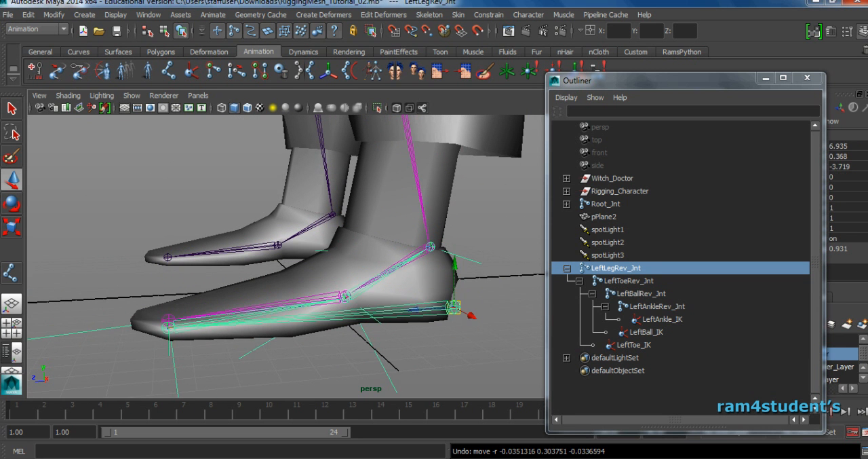
# Try rotating the LeftToeRev_Jnt joint to test the toe pivot, and undo the rotation.
pyautogui.press('Down')
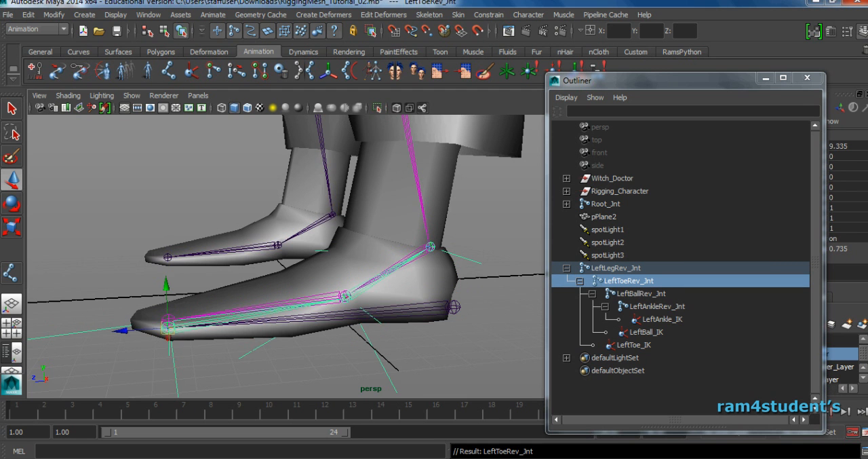
pyautogui.press('e')
pyautogui.moveTo(188, 277); pyautogui.dragTo(169, 273)
pyautogui.hotkey('ctrl', 'z')
pyautogui.click(176, 277)
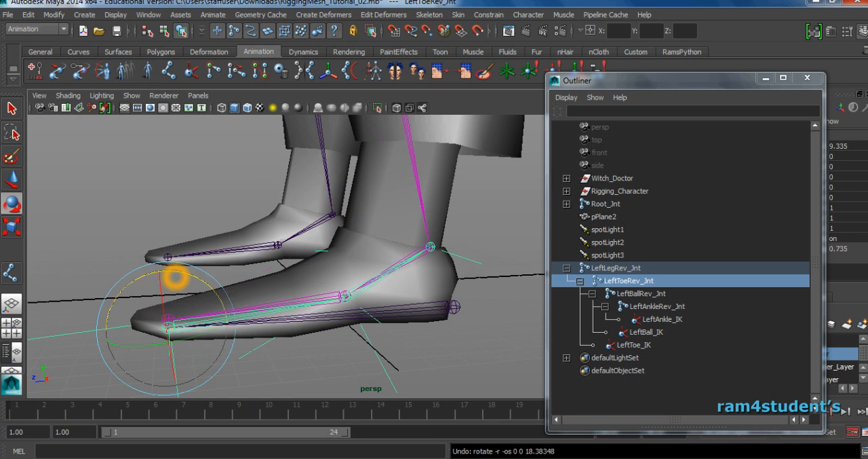
pyautogui.keyDown('alt'); pyautogui.moveTo(375, 314); pyautogui.dragTo(339, 313, button='right'); pyautogui.keyUp('alt')
pyautogui.keyDown('alt'); pyautogui.moveTo(374, 312); pyautogui.dragTo(408, 328); pyautogui.keyUp('alt')
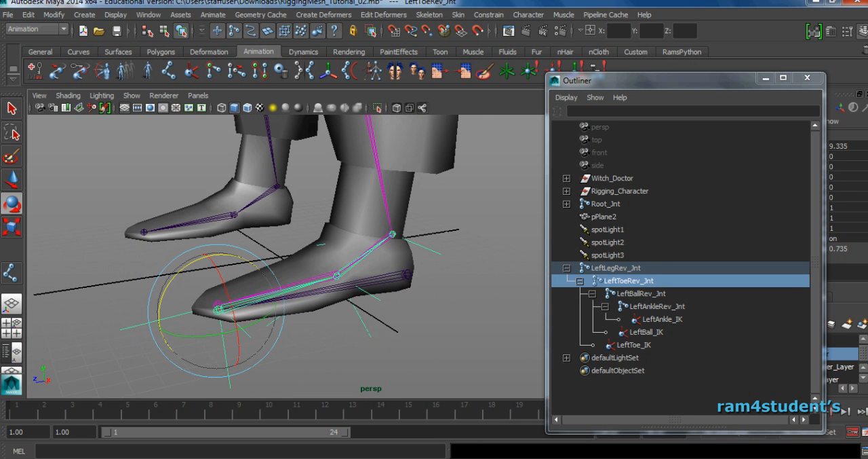
# Try rotating the LeftBallRev_Jnt joint to test the ball pivot, and undo the rotation.
pyautogui.click(265, 297)
pyautogui.press('Down')
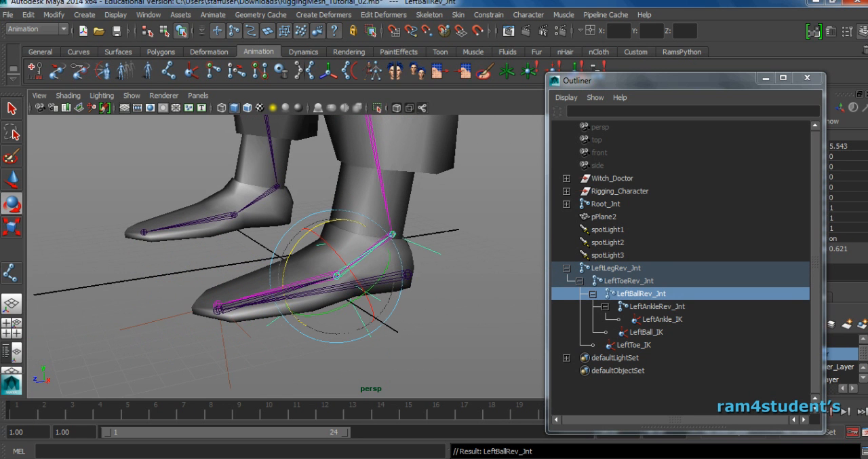
pyautogui.moveTo(296, 248); pyautogui.dragTo(292, 261)
pyautogui.hotkey('ctrl', 'z')
pyautogui.keyDown('alt'); pyautogui.moveTo(441, 278); pyautogui.dragTo(367, 283); pyautogui.keyUp('alt')
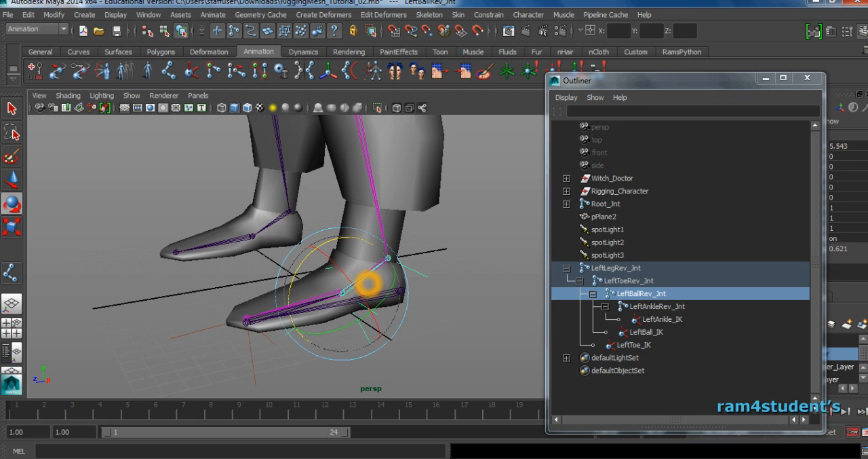
# Collapse the LeftLegRev_Jnt hierarchy, clear the selection and minimize the Outliner.
pyautogui.click(567, 267)
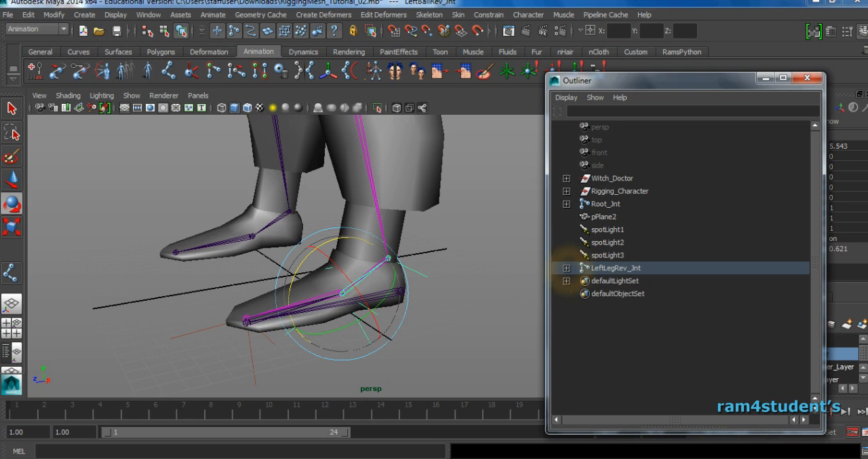
pyautogui.click(452, 291)
pyautogui.keyDown('alt'); pyautogui.moveTo(452, 291); pyautogui.dragTo(391, 299); pyautogui.keyUp('alt')
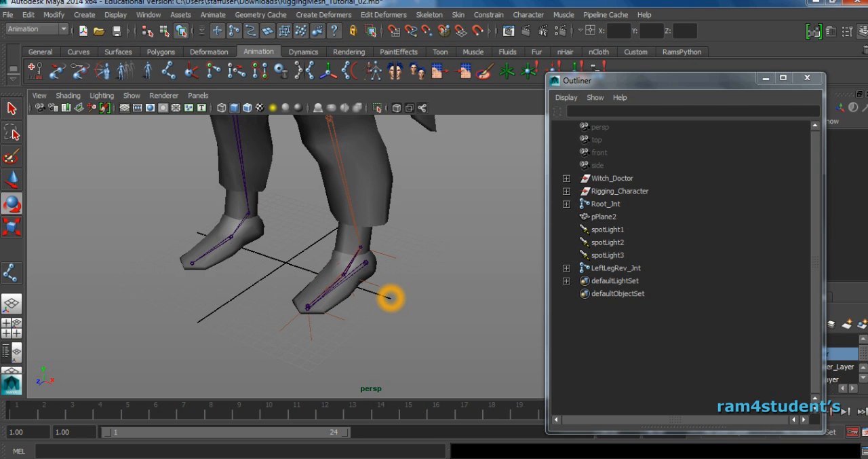
pyautogui.click(766, 78)
pyautogui.keyDown('alt'); pyautogui.moveTo(462, 244); pyautogui.dragTo(494, 246, button='middle'); pyautogui.keyUp('alt')
pyautogui.keyDown('alt'); pyautogui.moveTo(494, 246); pyautogui.dragTo(570, 260); pyautogui.keyUp('alt')
# Draw a NURBS circle around the left foot in the top view.
pyautogui.click(78, 51)
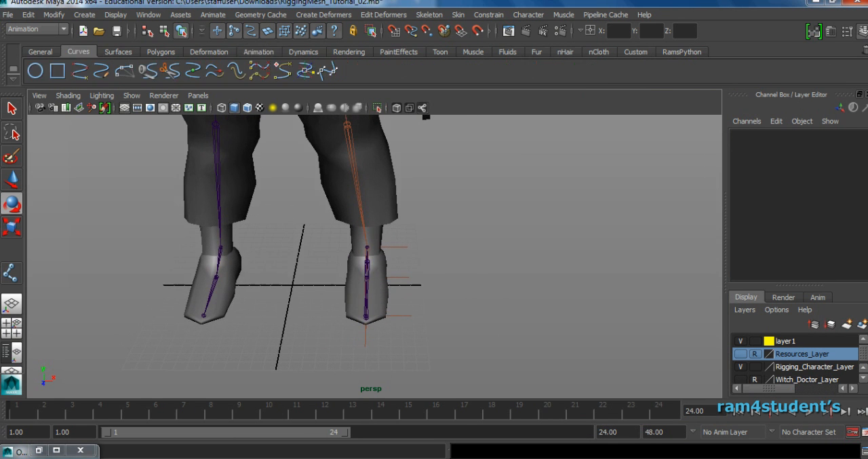
pyautogui.click(37, 72)
pyautogui.press('space')
pyautogui.press('space')
pyautogui.keyDown('alt'); pyautogui.moveTo(223, 259); pyautogui.dragTo(394, 304, button='right'); pyautogui.keyUp('alt')
pyautogui.keyDown('alt'); pyautogui.moveTo(400, 308); pyautogui.dragTo(421, 272, button='middle'); pyautogui.keyUp('alt')
pyautogui.keyDown('alt'); pyautogui.moveTo(393, 270); pyautogui.dragTo(502, 289, button='right'); pyautogui.keyUp('alt')
pyautogui.keyDown('alt'); pyautogui.moveTo(502, 288); pyautogui.dragTo(482, 261, button='middle'); pyautogui.keyUp('alt')
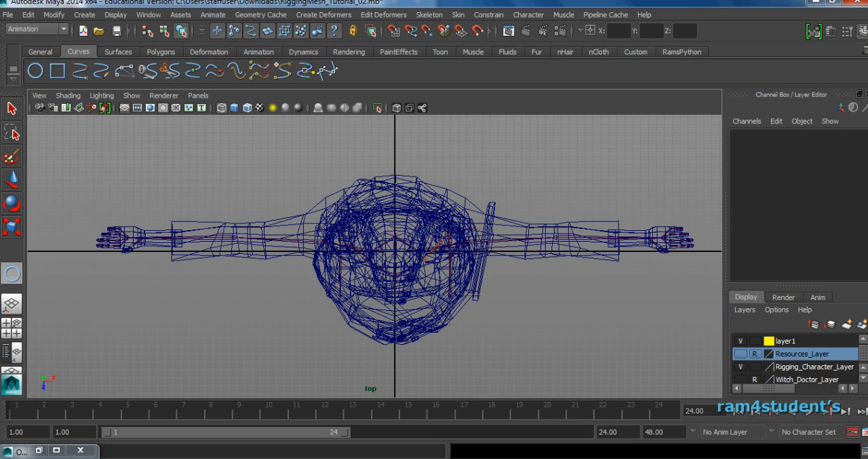
pyautogui.click(445, 256)
# Position the circle under the left foot at X 6.827, Z 0.472 and narrow it to an X scale of 0.445.
pyautogui.press('space')
pyautogui.press('space')
pyautogui.keyDown('alt'); pyautogui.moveTo(574, 211); pyautogui.dragTo(440, 281); pyautogui.keyUp('alt')
pyautogui.press('w')
pyautogui.keyDown('alt'); pyautogui.moveTo(441, 281); pyautogui.dragTo(515, 300, button='right'); pyautogui.keyUp('alt')
pyautogui.keyDown('alt'); pyautogui.moveTo(430, 289); pyautogui.dragTo(398, 275); pyautogui.keyUp('alt')
pyautogui.press('r')
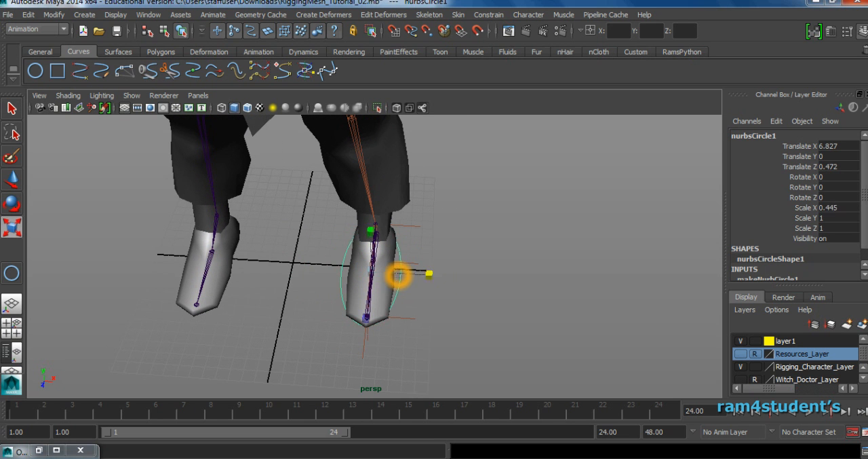
# Set the NURBS circle's number of sections to 12 in its creation inputs.
pyautogui.scroll(-1, 794, 204)
pyautogui.click(797, 254)
pyautogui.click(829, 264)
pyautogui.click(829, 265)
pyautogui.write('12')
pyautogui.press('Return')
pyautogui.click(538, 255)
pyautogui.keyDown('alt'); pyautogui.moveTo(589, 279); pyautogui.dragTo(536, 270); pyautogui.keyUp('alt')
pyautogui.click(435, 261)
pyautogui.keyDown('alt'); pyautogui.moveTo(476, 296); pyautogui.dragTo(420, 268); pyautogui.keyUp('alt')
# Select the circle's five toe-end control vertices, cv[5:9], in the top view and scale them.
pyautogui.press('space')
pyautogui.press('space')
pyautogui.press('space')
pyautogui.press('space')
pyautogui.keyDown('alt'); pyautogui.moveTo(390, 246); pyautogui.dragTo(438, 246, button='right'); pyautogui.keyUp('alt')
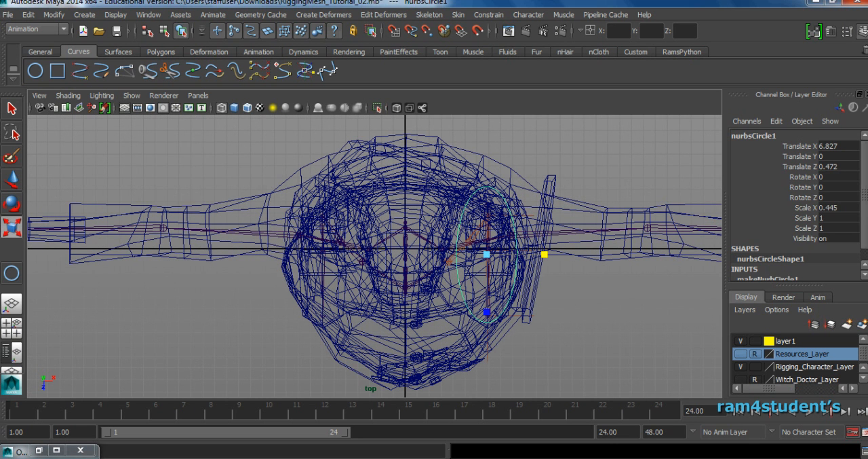
pyautogui.press('F8')
pyautogui.moveTo(533, 275); pyautogui.dragTo(534, 275)
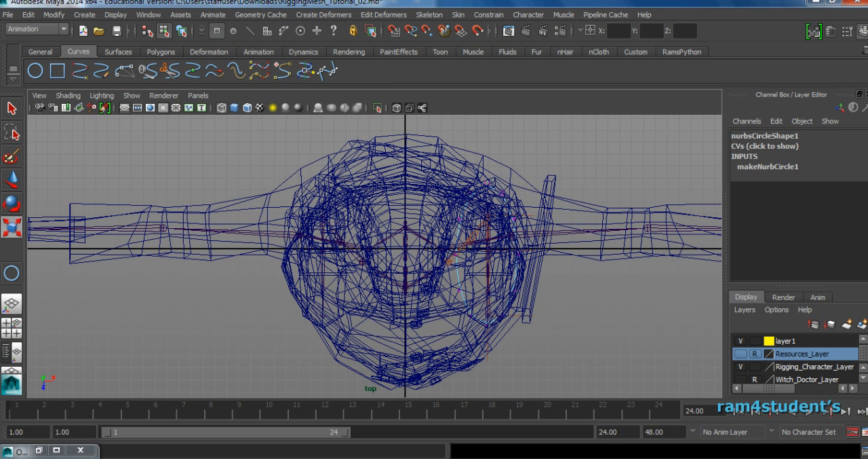
pyautogui.moveTo(428, 253); pyautogui.dragTo(542, 341)
pyautogui.moveTo(488, 311); pyautogui.dragTo(519, 286)
pyautogui.press('e')
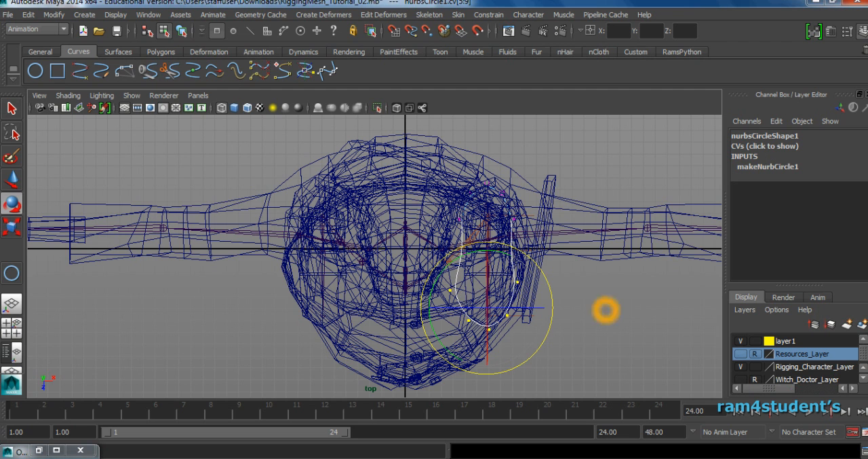
# Select the three frontmost control vertices, cv[6:8], and scale them to broaden the toe end of the curve.
pyautogui.press('r')
pyautogui.moveTo(422, 304); pyautogui.dragTo(537, 341)
pyautogui.press('w')
pyautogui.click(520, 304)
pyautogui.press('r')
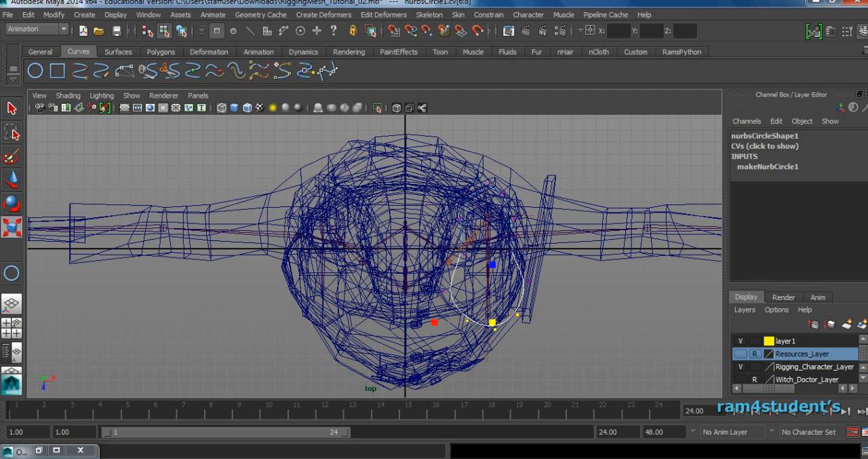
pyautogui.moveTo(492, 262); pyautogui.dragTo(493, 327)
pyautogui.moveTo(435, 323); pyautogui.dragTo(412, 331)
pyautogui.press('e')
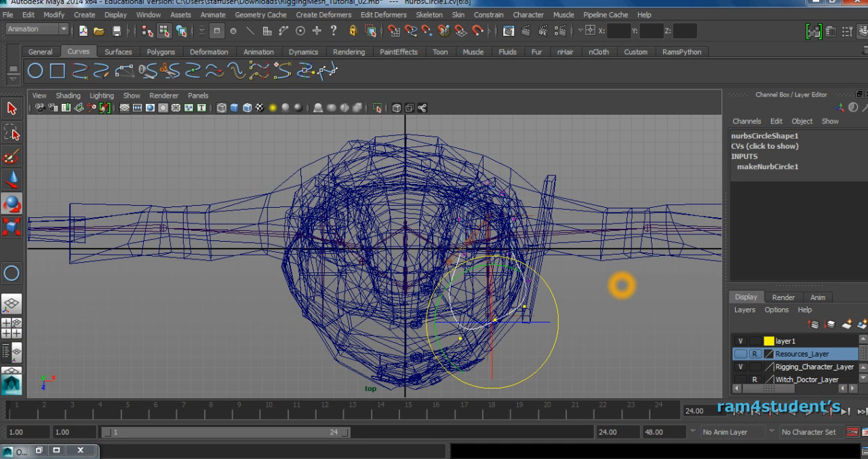
# Adjust the position of the toe-end control vertices to fit the curve's outline around the left foot.
pyautogui.click(610, 338)
pyautogui.press('w')
pyautogui.moveTo(446, 326); pyautogui.dragTo(501, 336)
pyautogui.click(667, 289)
pyautogui.press('space')
pyautogui.press('space')
pyautogui.keyDown('alt'); pyautogui.moveTo(590, 201); pyautogui.dragTo(658, 227); pyautogui.keyUp('alt')
pyautogui.keyDown('alt'); pyautogui.moveTo(503, 237); pyautogui.dragTo(524, 231); pyautogui.keyUp('alt')
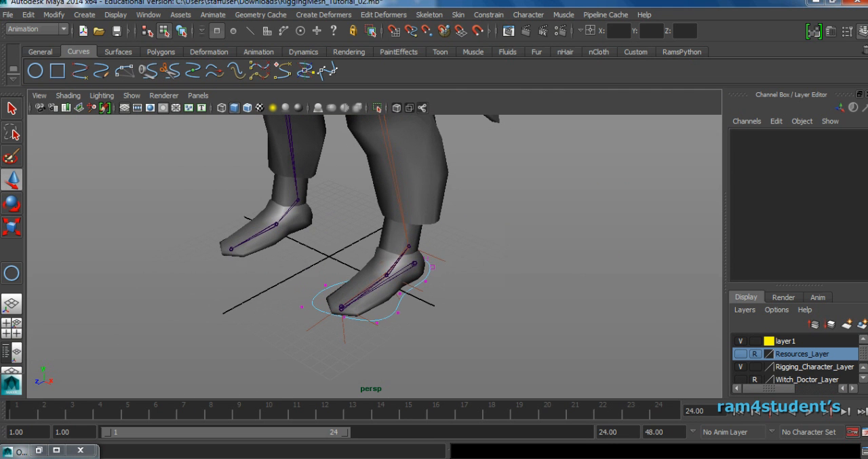
# Select the foot curve LeftLeg_CNTRL as an object and freeze its transformations.
pyautogui.click(434, 271)
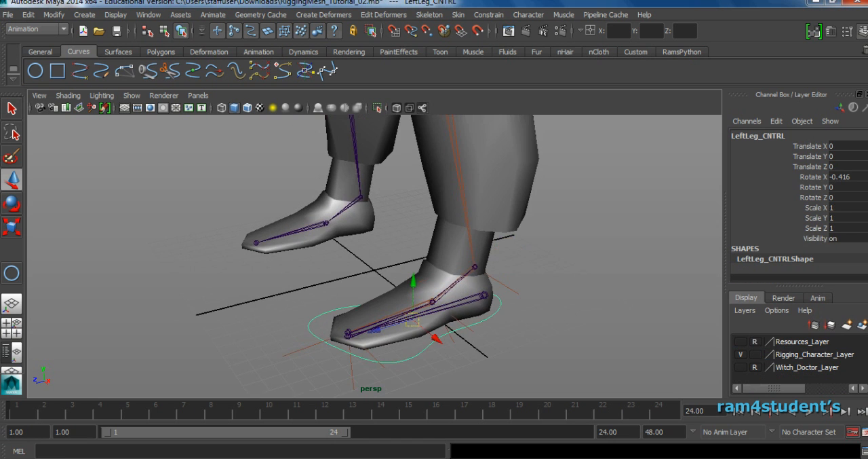
pyautogui.scroll(4, 373, 272)
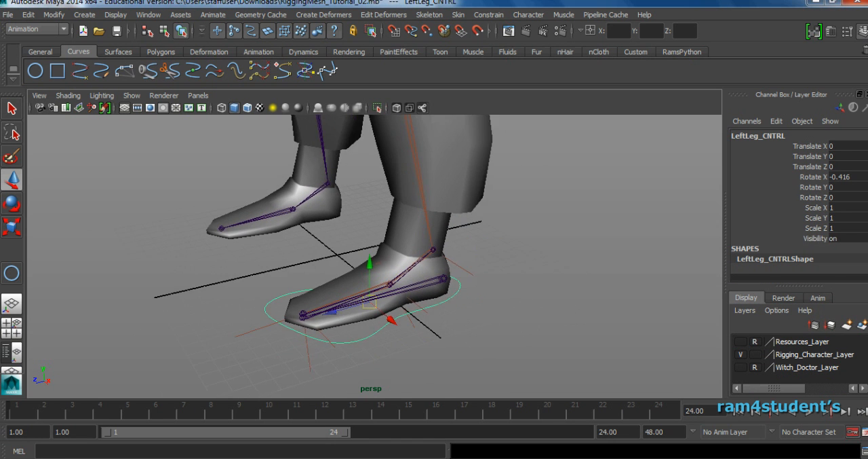
pyautogui.keyDown('alt'); pyautogui.moveTo(442, 256); pyautogui.dragTo(463, 269); pyautogui.keyUp('alt')
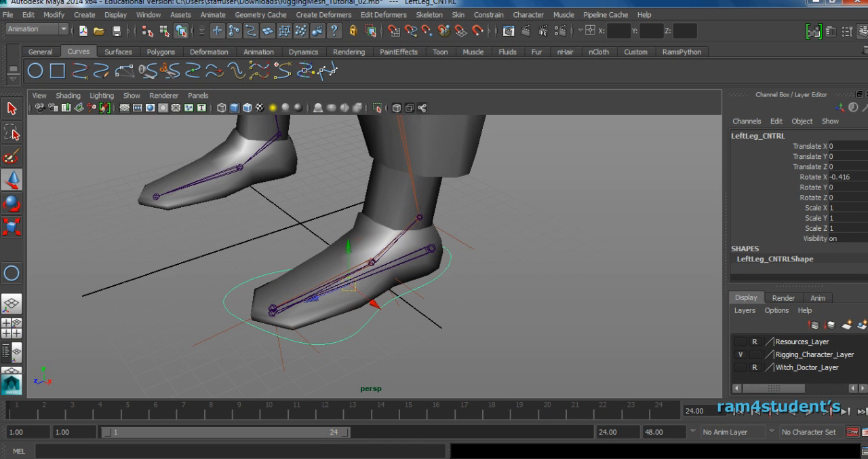
pyautogui.click(53, 14)
pyautogui.click(78, 58)
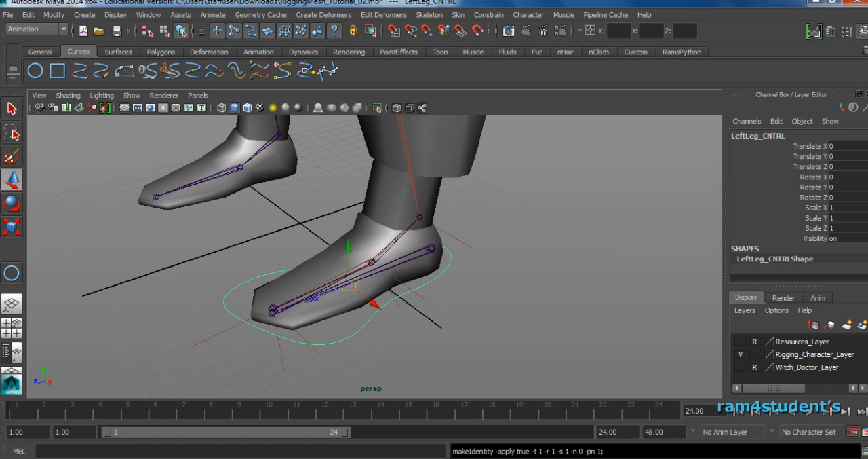
# Snap the pivot of LeftLeg_CNTRL onto the LeftLegRev_Jnt heel joint.
pyautogui.scroll(3, 457, 242)
pyautogui.keyDown('alt'); pyautogui.moveTo(457, 242); pyautogui.dragTo(459, 232, button='middle'); pyautogui.keyUp('alt')
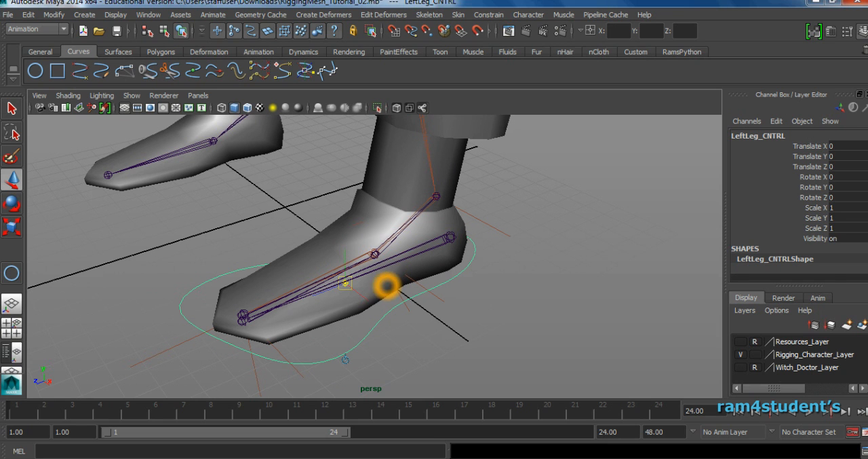
pyautogui.press('v')
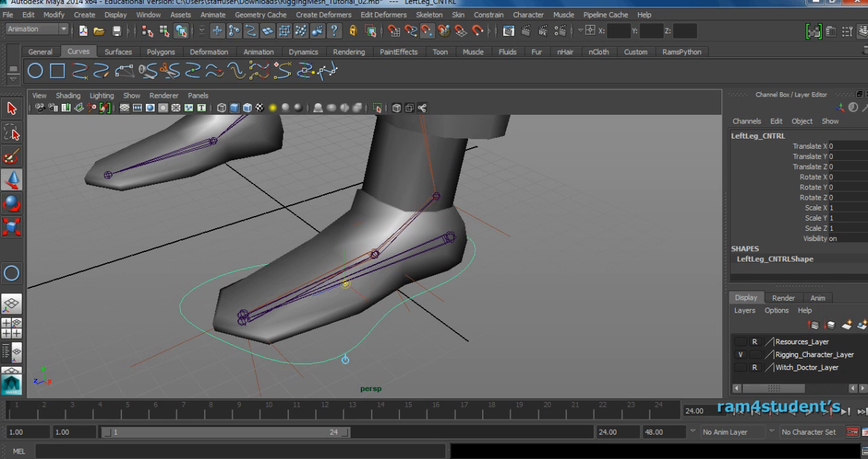
pyautogui.moveTo(346, 284); pyautogui.dragTo(450, 236)
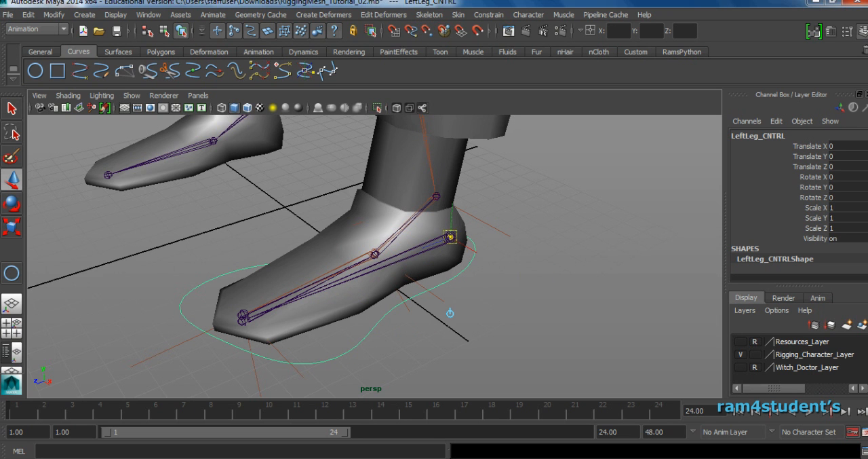
# Try moving LeftLeg_CNTRL along X from its heel pivot, and undo the move.
pyautogui.keyDown('alt'); pyautogui.moveTo(541, 274); pyautogui.dragTo(493, 272); pyautogui.keyUp('alt')
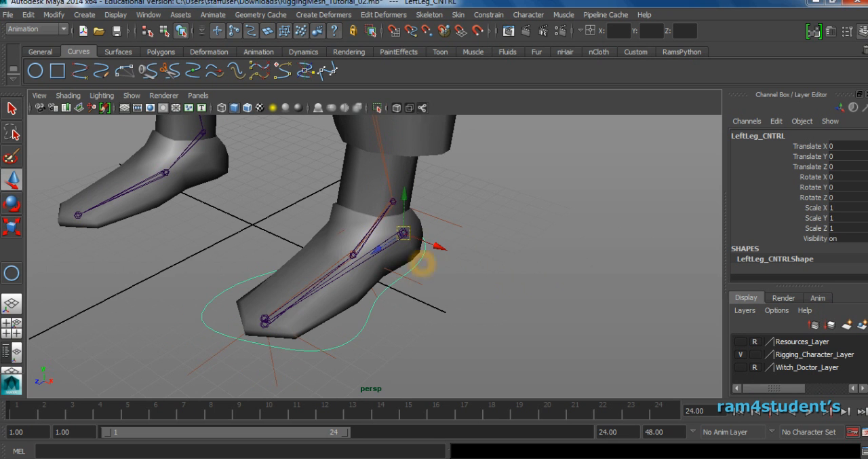
pyautogui.moveTo(442, 248); pyautogui.dragTo(433, 248)
pyautogui.hotkey('ctrl', 'z')
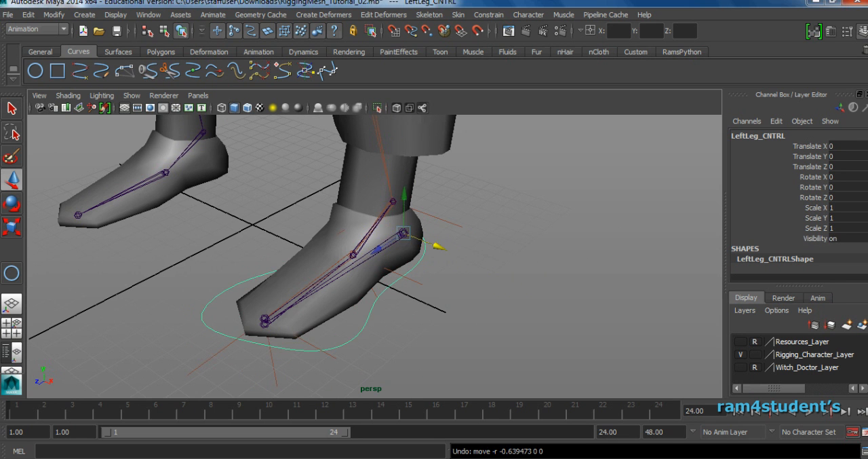
# Create a text curve of the letter "l" in Times New Roman with the Curves type.
pyautogui.keyDown('alt'); pyautogui.moveTo(496, 242); pyautogui.dragTo(456, 238, button='right'); pyautogui.keyUp('alt')
pyautogui.keyDown('alt'); pyautogui.moveTo(526, 219); pyautogui.dragTo(529, 273, button='middle'); pyautogui.keyUp('alt')
pyautogui.keyDown('alt'); pyautogui.moveTo(530, 274); pyautogui.dragTo(457, 233, button='right'); pyautogui.keyUp('alt')
pyautogui.keyDown('alt'); pyautogui.moveTo(458, 233); pyautogui.dragTo(460, 255, button='middle'); pyautogui.keyUp('alt')
pyautogui.keyDown('alt'); pyautogui.moveTo(459, 255); pyautogui.dragTo(463, 206); pyautogui.keyUp('alt')
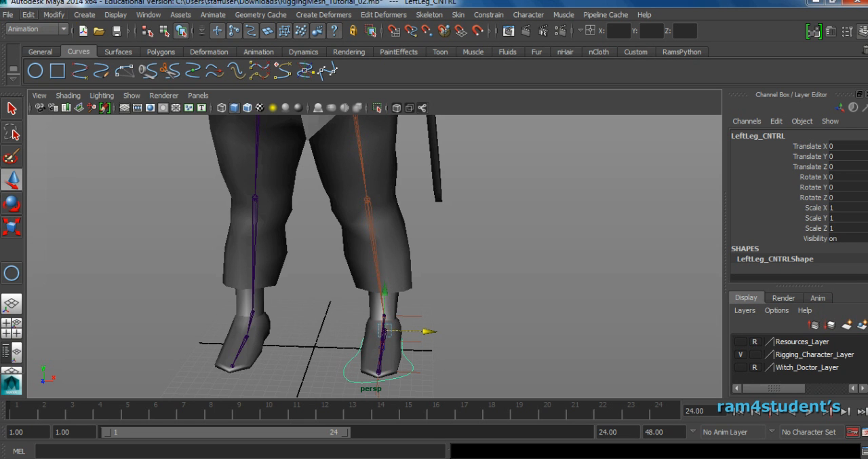
pyautogui.click(85, 15)
pyautogui.click(196, 185)
pyautogui.moveTo(608, 137); pyautogui.dragTo(531, 136)
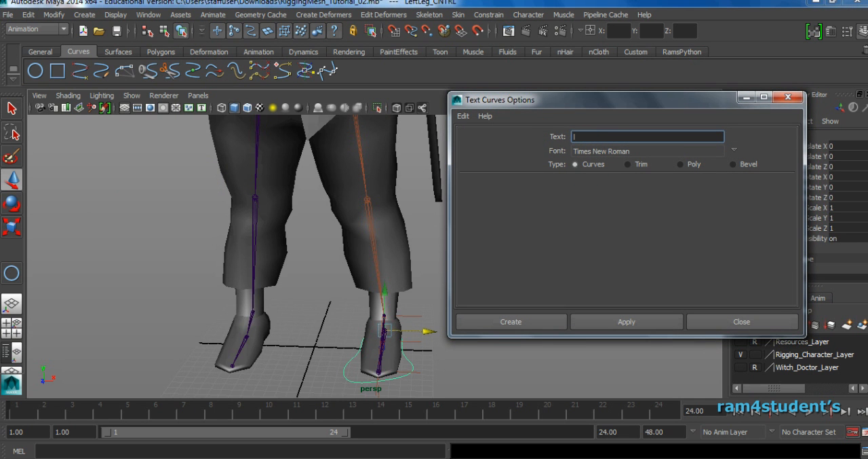
pyautogui.click(626, 321)
pyautogui.click(725, 321)
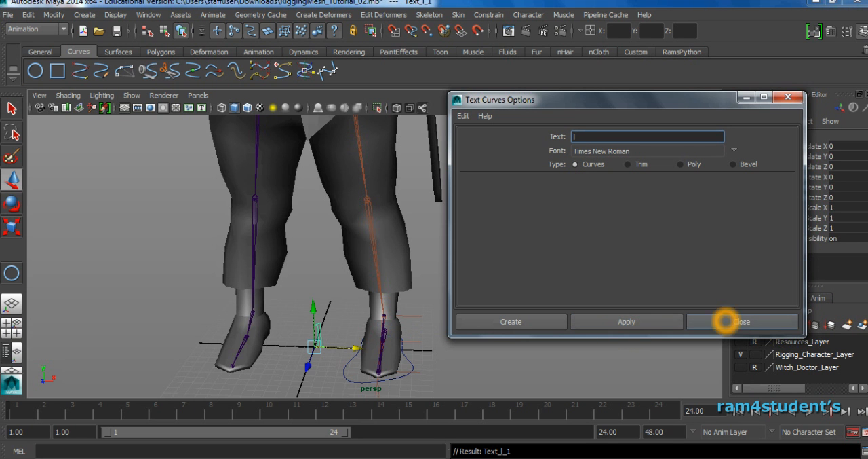
# Close the text curve options and delete the letter curve between the feet.
pyautogui.keyDown('alt'); pyautogui.moveTo(285, 271); pyautogui.dragTo(340, 261, button='right'); pyautogui.keyUp('alt')
pyautogui.keyDown('alt'); pyautogui.moveTo(339, 261); pyautogui.dragTo(316, 240, button='middle'); pyautogui.keyUp('alt')
pyautogui.moveTo(317, 241)
pyautogui.keyDown('alt'); pyautogui.mouseDown()
pyautogui.moveTo(343, 229)
pyautogui.moveTo(332, 242)
pyautogui.mouseUp(); pyautogui.keyUp('alt')
pyautogui.click(332, 242)
pyautogui.click(728, 321)
pyautogui.click(299, 273)
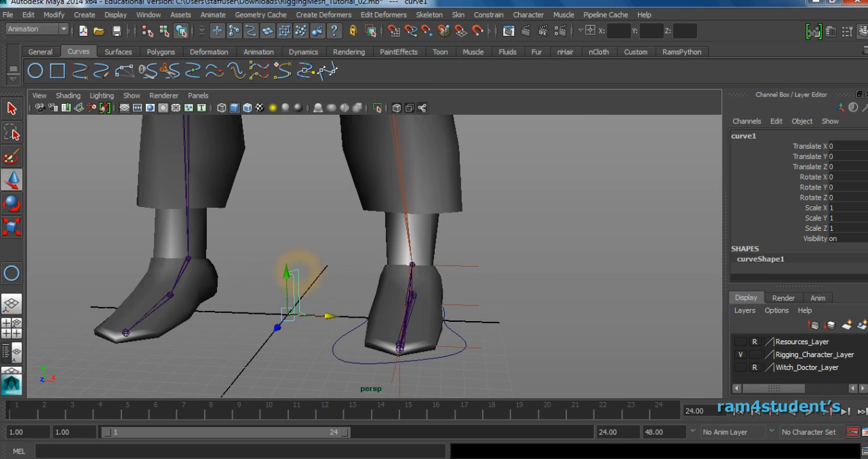
pyautogui.keyDown('alt'); pyautogui.moveTo(299, 273); pyautogui.dragTo(339, 271, button='right'); pyautogui.keyUp('alt')
pyautogui.keyDown('alt'); pyautogui.moveTo(339, 272); pyautogui.dragTo(353, 253, button='middle'); pyautogui.keyUp('alt')
pyautogui.press('Up')
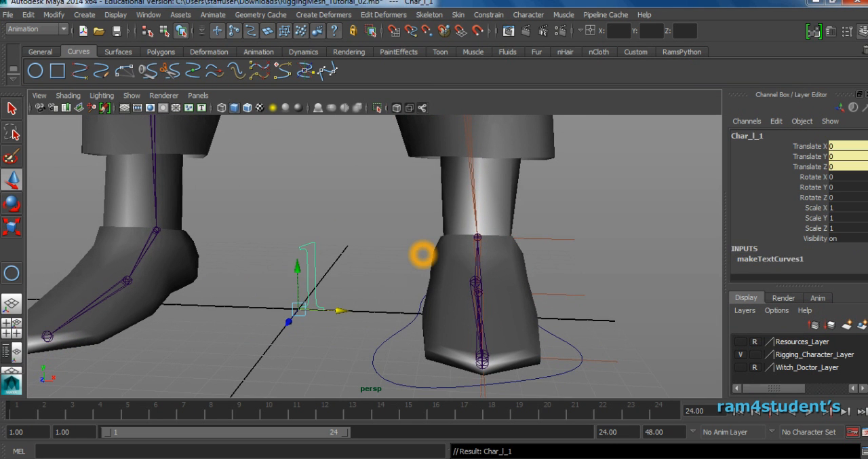
pyautogui.press('Delete')
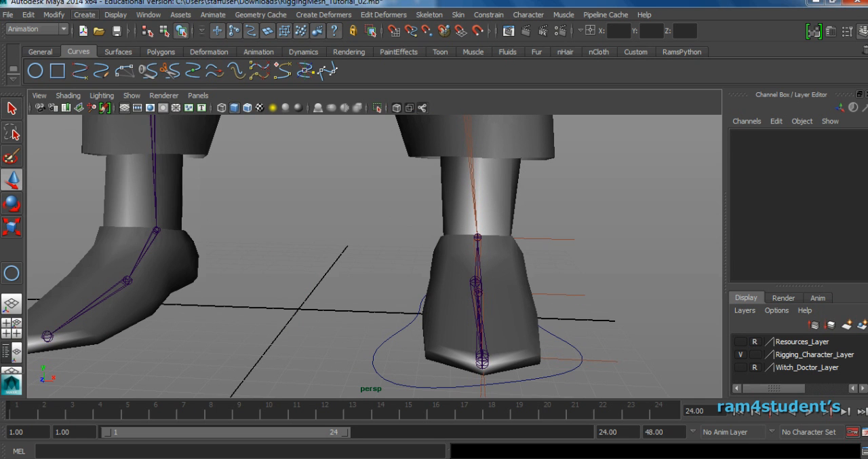
# Create a text curve of the letter "l" in the Verdana font with the Curves type.
pyautogui.click(84, 14)
pyautogui.click(196, 156)
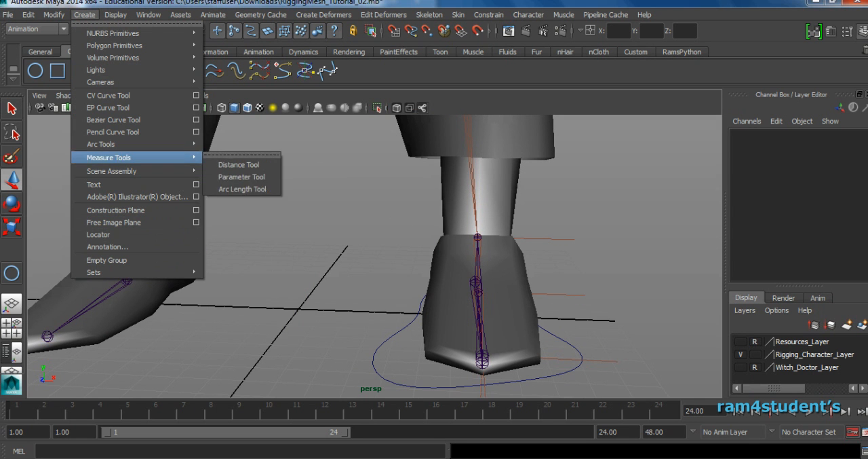
pyautogui.click(196, 184)
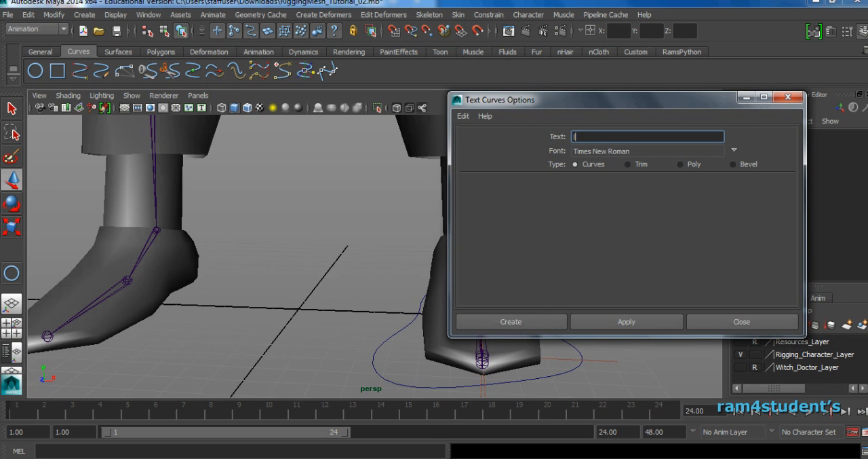
pyautogui.click(733, 149)
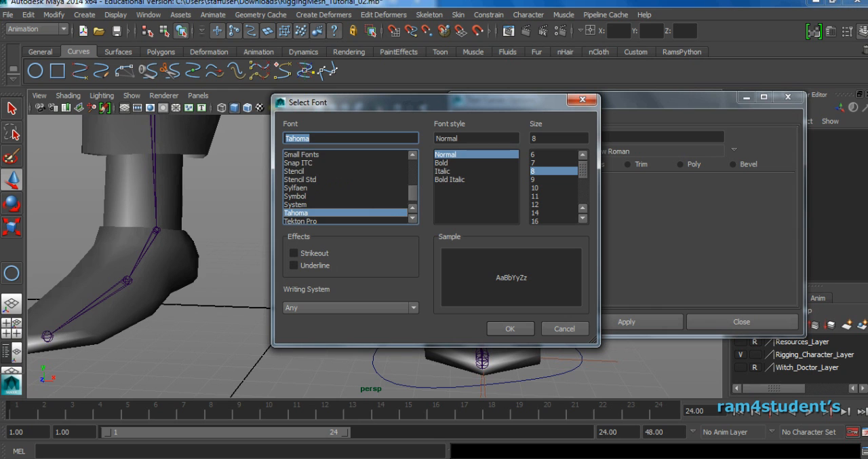
pyautogui.click(296, 188)
pyautogui.scroll(-5, 298, 193)
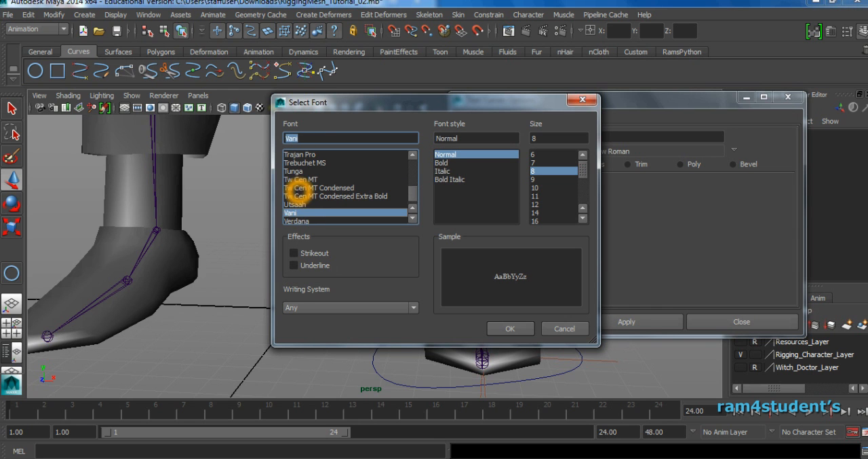
pyautogui.click(314, 220)
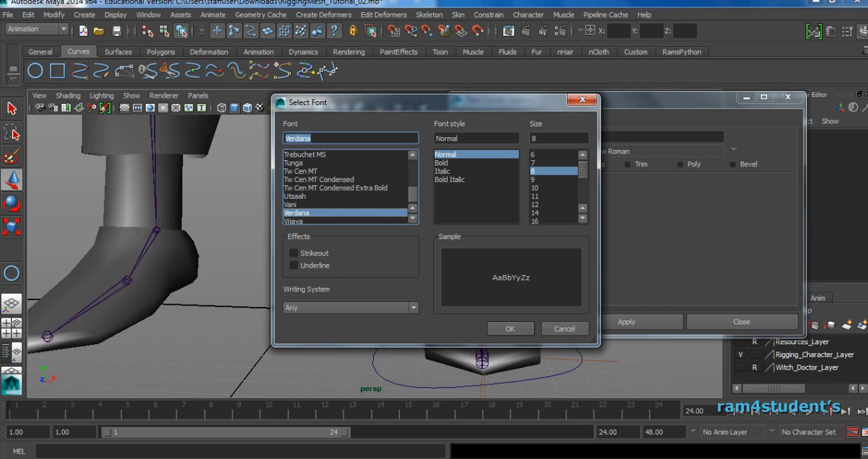
pyautogui.click(520, 325)
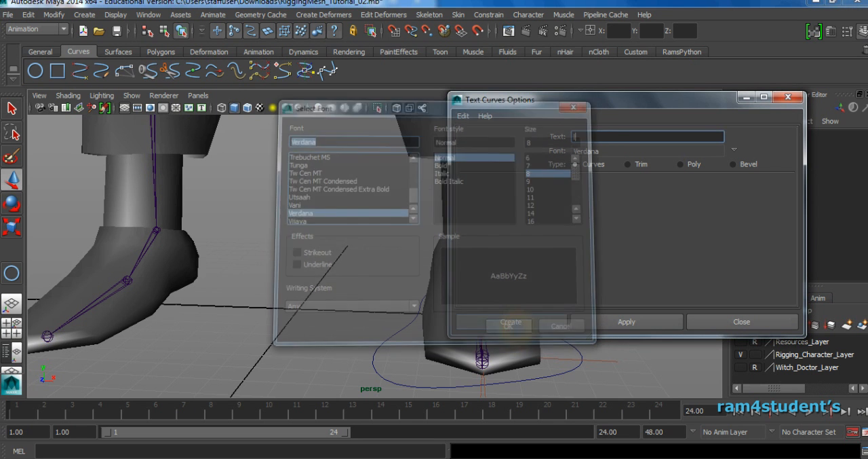
pyautogui.click(529, 321)
# Unparent curve1 from the Text_l_2 hierarchy to the top level of the Outliner and delete the Text_l_2 group.
pyautogui.keyDown('alt'); pyautogui.moveTo(525, 292); pyautogui.dragTo(435, 271); pyautogui.keyUp('alt')
pyautogui.keyDown('alt'); pyautogui.moveTo(489, 245); pyautogui.dragTo(523, 247); pyautogui.keyUp('alt')
pyautogui.scroll(-3, 398, 254)
pyautogui.keyDown('alt'); pyautogui.moveTo(388, 254); pyautogui.dragTo(399, 254); pyautogui.keyUp('alt')
pyautogui.click(148, 15)
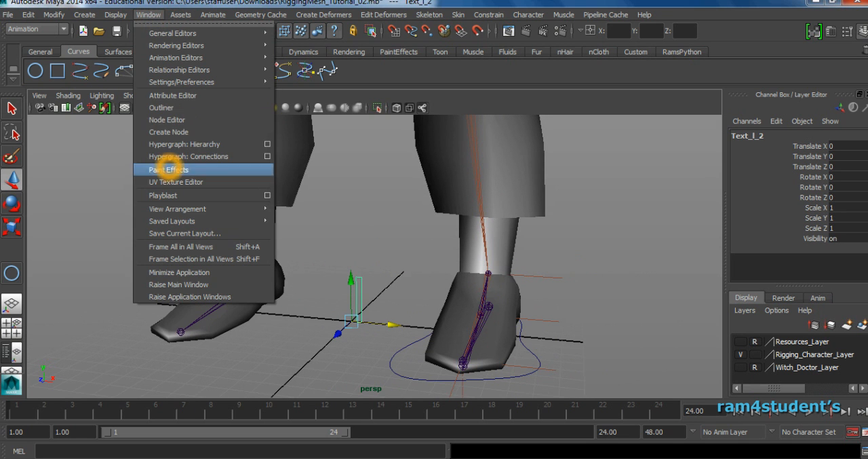
pyautogui.click(203, 106)
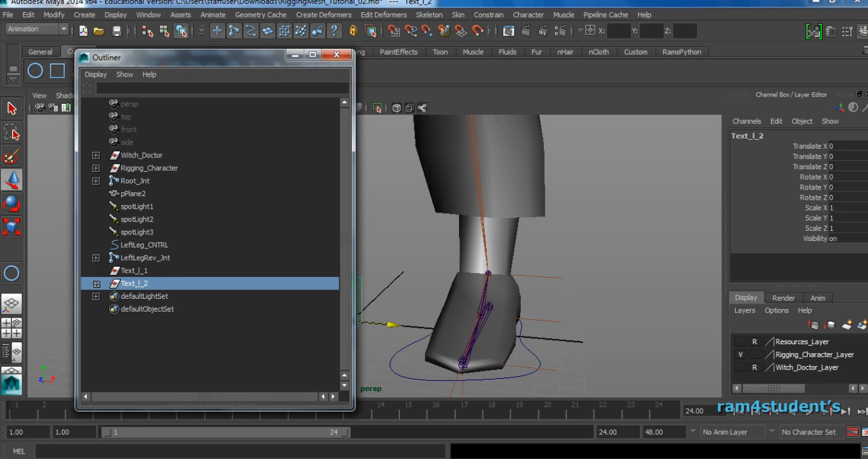
pyautogui.click(95, 283)
pyautogui.click(108, 295)
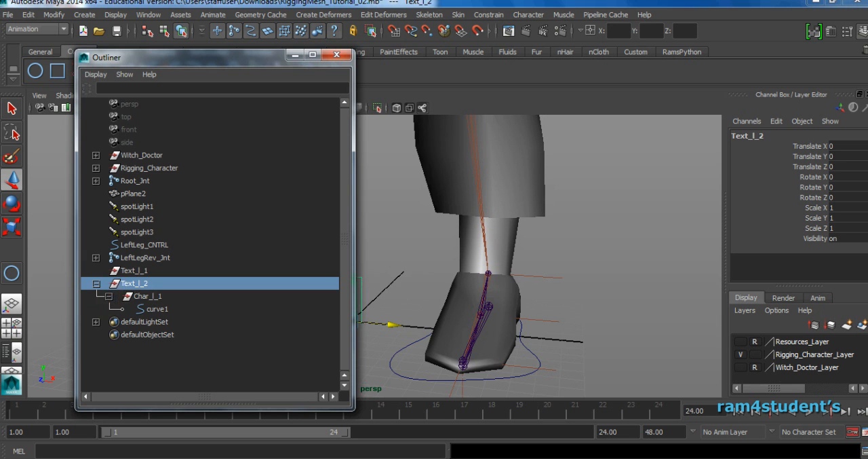
pyautogui.click(156, 309)
pyautogui.keyDown('alt'); pyautogui.moveTo(475, 271); pyautogui.dragTo(588, 255, button='middle'); pyautogui.keyUp('alt')
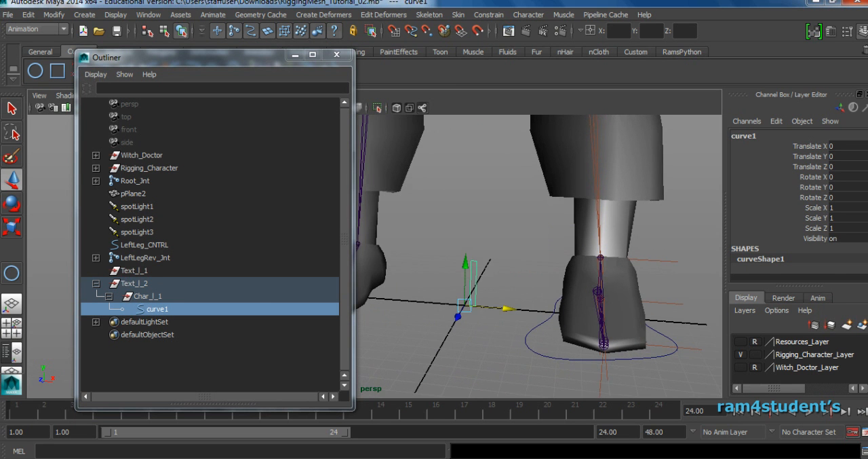
pyautogui.moveTo(167, 314); pyautogui.dragTo(177, 368, button='middle')
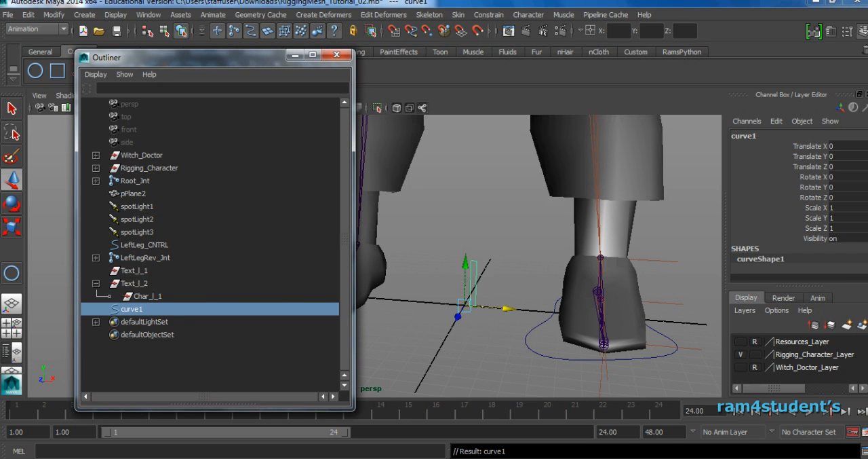
pyautogui.click(136, 283)
pyautogui.press('Delete')
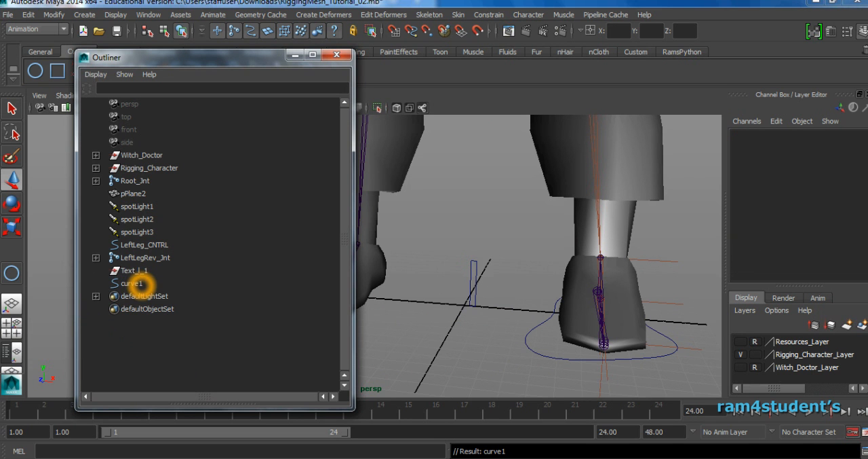
# Center the pivot of curve1, the letter curve standing between the feet.
pyautogui.click(138, 286)
pyautogui.keyDown('alt'); pyautogui.moveTo(570, 270); pyautogui.dragTo(536, 271, button='right'); pyautogui.keyUp('alt')
pyautogui.keyDown('alt'); pyautogui.moveTo(535, 272); pyautogui.dragTo(462, 283); pyautogui.keyUp('alt')
pyautogui.click(54, 15)
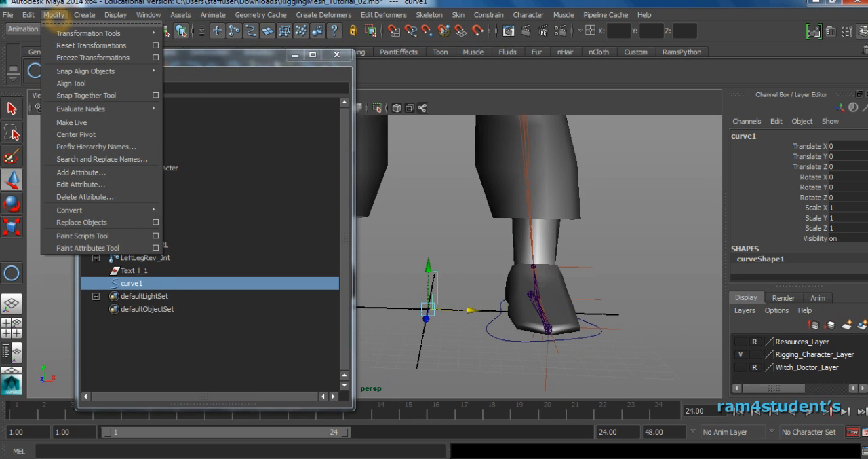
pyautogui.click(95, 134)
pyautogui.keyDown('alt'); pyautogui.moveTo(479, 269); pyautogui.dragTo(475, 312, button='middle'); pyautogui.keyUp('alt')
pyautogui.keyDown('alt'); pyautogui.moveTo(475, 312); pyautogui.dragTo(441, 300); pyautogui.keyUp('alt')
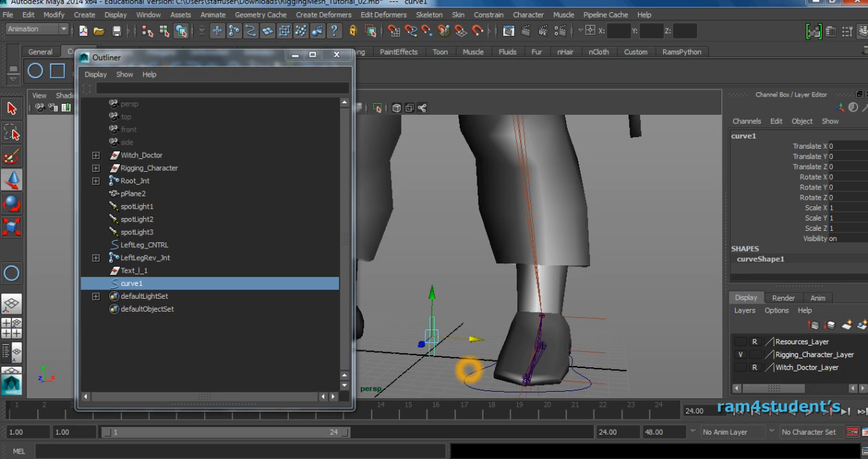
# Move curve1 in front of the left knee, to about X 4.942, Y 14.195, Z 16.809.
pyautogui.click(483, 385)
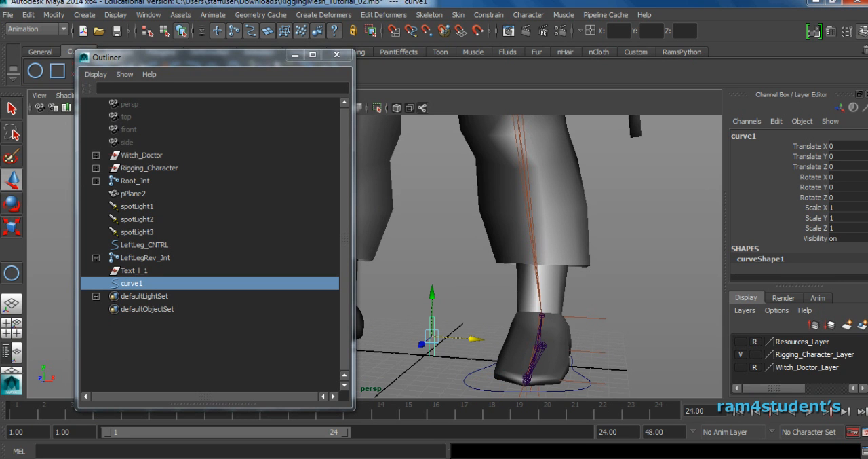
pyautogui.moveTo(433, 337); pyautogui.dragTo(513, 169)
pyautogui.keyDown('alt'); pyautogui.moveTo(512, 168); pyautogui.dragTo(511, 296, button='middle'); pyautogui.keyUp('alt')
pyautogui.keyDown('alt'); pyautogui.moveTo(512, 296); pyautogui.dragTo(478, 298); pyautogui.keyUp('alt')
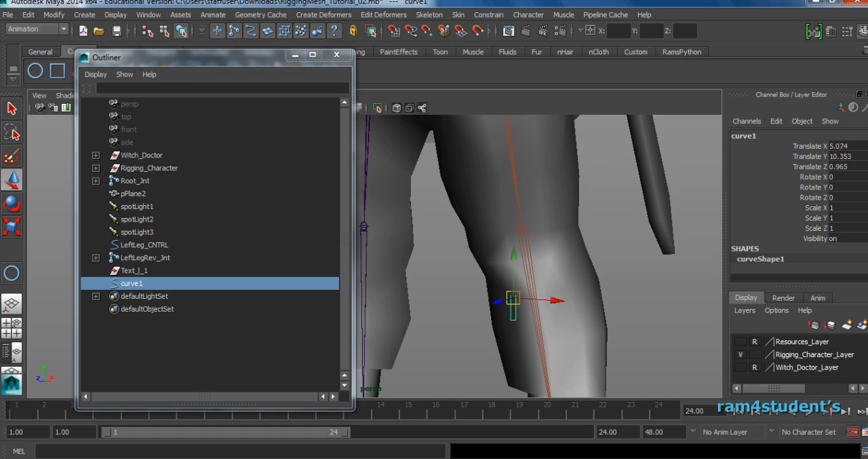
pyautogui.moveTo(514, 298); pyautogui.dragTo(525, 270)
pyautogui.keyDown('alt'); pyautogui.moveTo(525, 271); pyautogui.dragTo(416, 279, button='right'); pyautogui.keyUp('alt')
pyautogui.keyDown('alt'); pyautogui.moveTo(417, 279); pyautogui.dragTo(507, 259, button='middle'); pyautogui.keyUp('alt')
pyautogui.click(513, 247)
pyautogui.moveTo(514, 246); pyautogui.dragTo(347, 267)
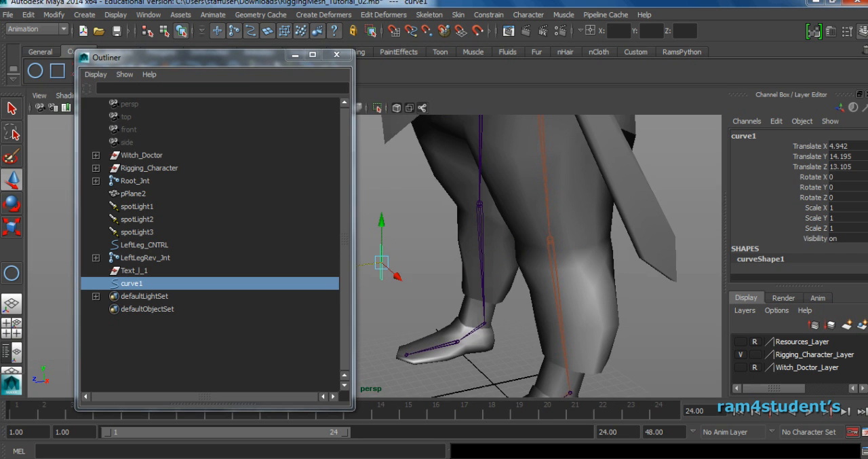
pyautogui.keyDown('alt'); pyautogui.moveTo(438, 275); pyautogui.dragTo(379, 280, button='right'); pyautogui.keyUp('alt')
pyautogui.keyDown('alt'); pyautogui.moveTo(378, 280); pyautogui.dragTo(400, 274, button='middle'); pyautogui.keyUp('alt')
pyautogui.keyDown('alt'); pyautogui.moveTo(400, 274); pyautogui.dragTo(434, 275); pyautogui.keyUp('alt')
pyautogui.keyDown('alt'); pyautogui.moveTo(429, 310); pyautogui.dragTo(444, 304); pyautogui.keyUp('alt')
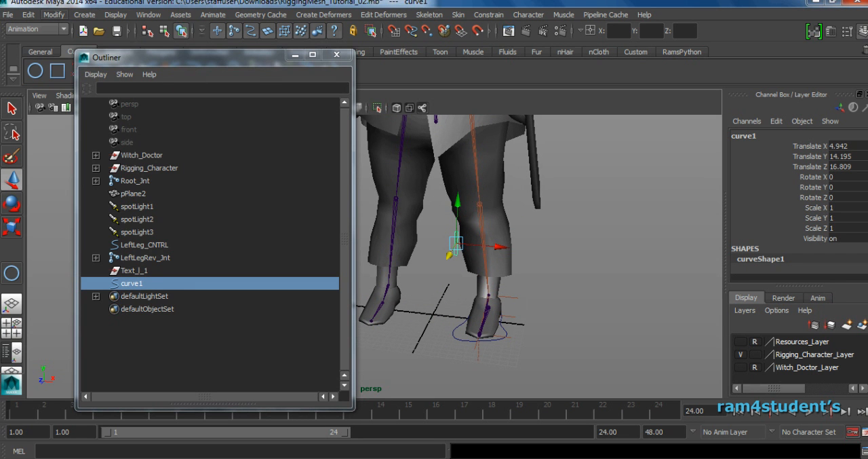
# Freeze the transformations of curve1 and rename it LeftLeg_PV.
pyautogui.click(54, 14)
pyautogui.click(88, 56)
pyautogui.keyDown('alt'); pyautogui.moveTo(458, 207); pyautogui.dragTo(493, 205); pyautogui.keyUp('alt')
pyautogui.click(765, 139)
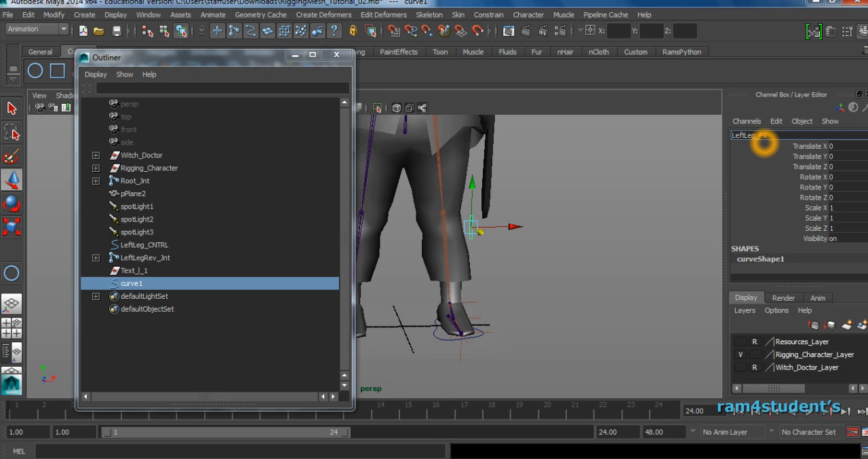
pyautogui.press('Return')
pyautogui.click(597, 230)
# Delete the leftover Text_l_1 group, the three spotlights and pPlane2 from the scene.
pyautogui.keyDown('alt'); pyautogui.moveTo(598, 231); pyautogui.dragTo(543, 273); pyautogui.keyUp('alt')
pyautogui.moveTo(286, 57); pyautogui.dragTo(231, 67)
pyautogui.click(85, 280)
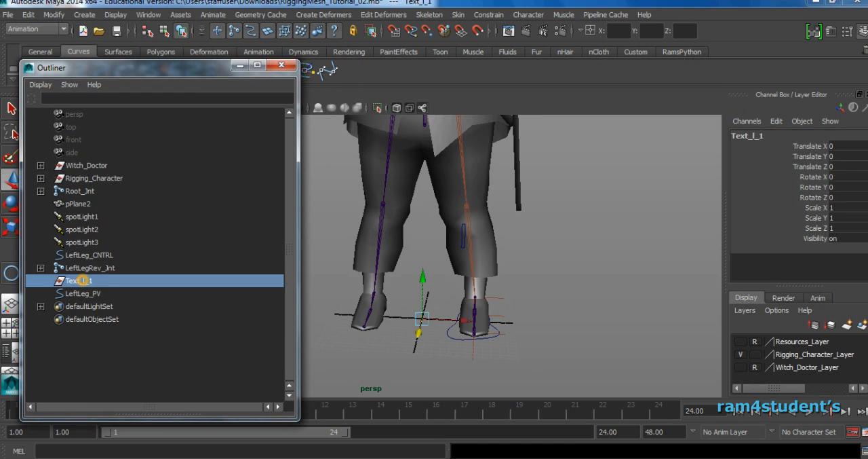
pyautogui.press('Delete')
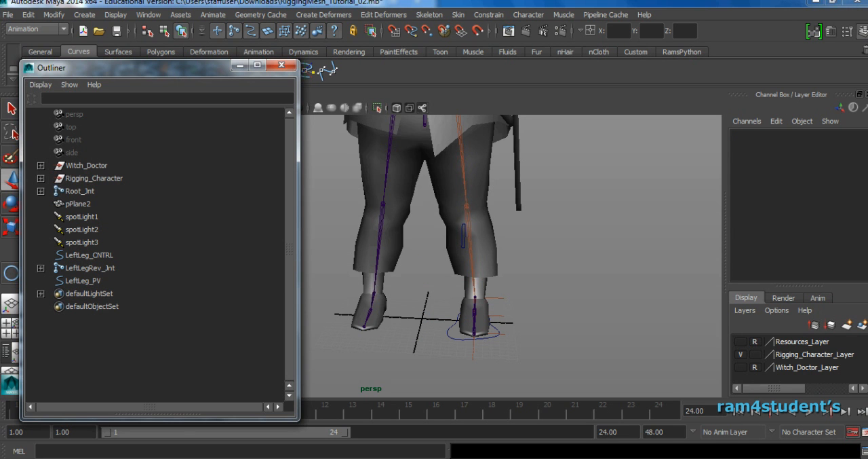
pyautogui.click(83, 217)
pyautogui.keyDown('shift'); pyautogui.click(87, 241); pyautogui.keyUp('shift')
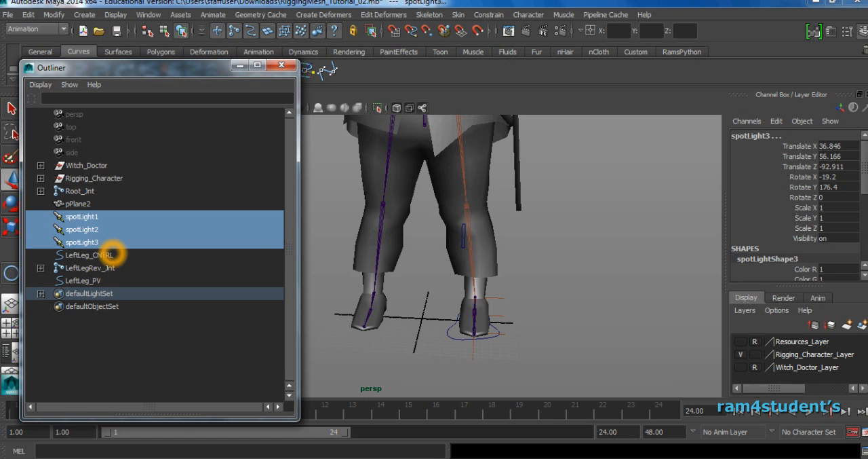
pyautogui.press('Delete')
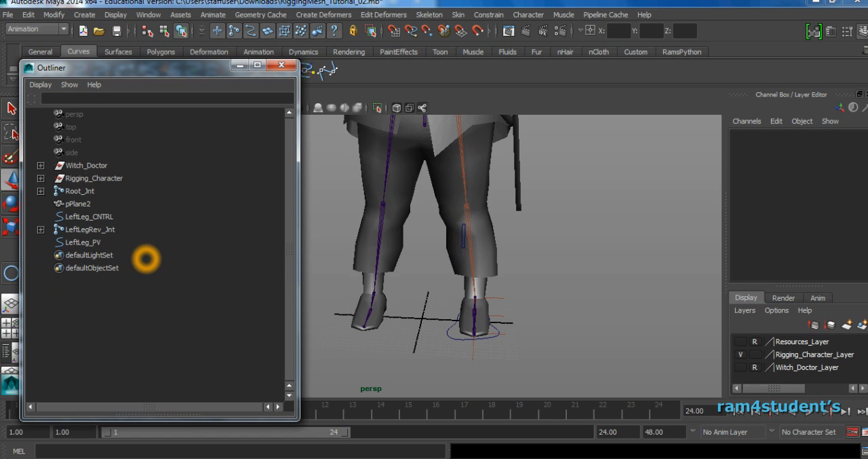
pyautogui.click(78, 203)
pyautogui.press('Delete')
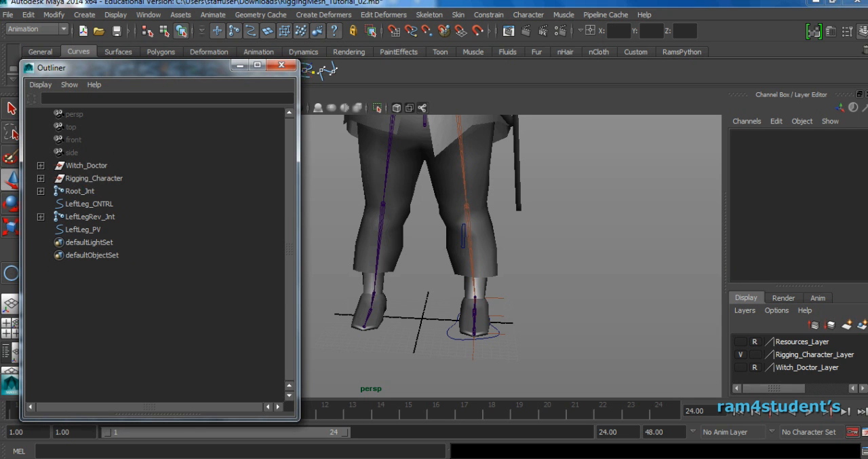
# Create a display layer from LeftLeg_CNTRL and LeftLeg_PV and set the layer color to yellow.
pyautogui.keyDown('alt'); pyautogui.moveTo(477, 315); pyautogui.dragTo(465, 350, button='middle'); pyautogui.keyUp('alt')
pyautogui.keyDown('alt'); pyautogui.moveTo(466, 350); pyautogui.dragTo(435, 360); pyautogui.keyUp('alt')
pyautogui.click(481, 367)
pyautogui.keyDown('shift'); pyautogui.click(420, 267); pyautogui.keyUp('shift')
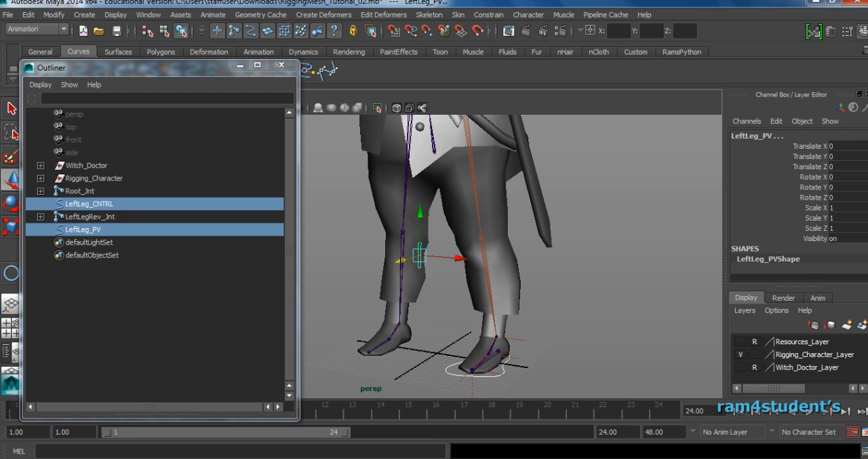
pyautogui.moveTo(799, 286); pyautogui.dragTo(800, 234)
pyautogui.click(862, 265)
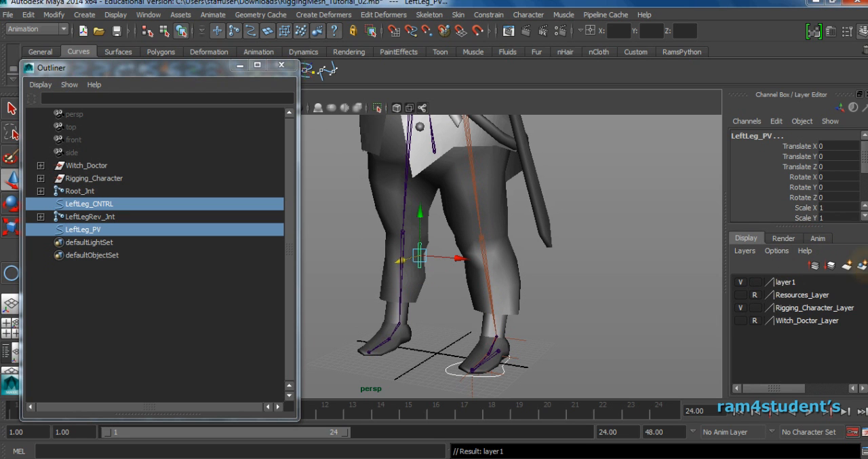
pyautogui.doubleClick(773, 282)
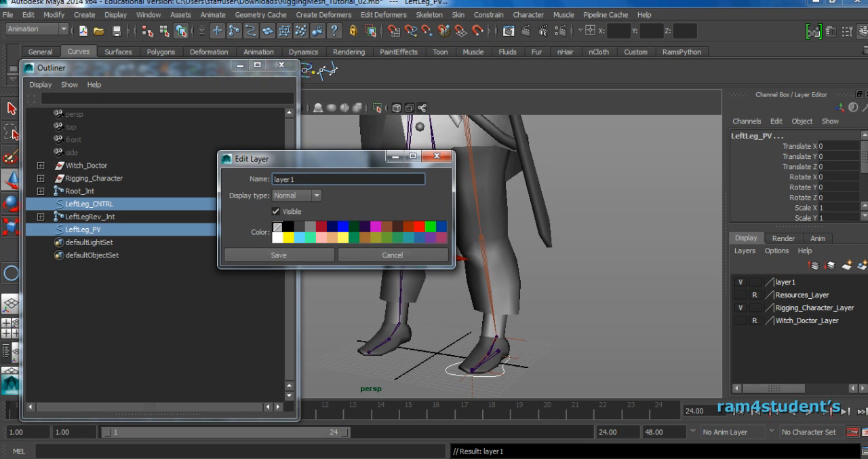
pyautogui.click(292, 256)
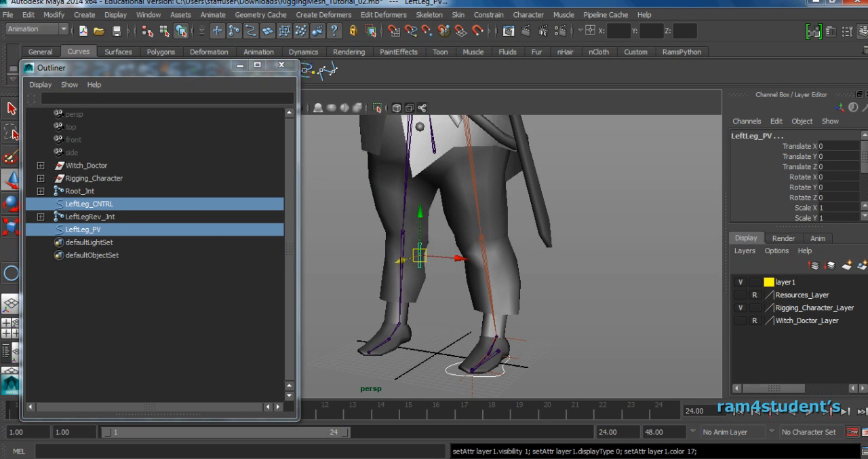
# Rename the yellow display layer as Left_Controllers_Layerr.
pyautogui.click(595, 260)
pyautogui.keyDown('alt'); pyautogui.moveTo(595, 260); pyautogui.dragTo(625, 294); pyautogui.keyUp('alt')
pyautogui.moveTo(496, 297)
pyautogui.keyDown('alt'); pyautogui.mouseDown()
pyautogui.moveTo(414, 298)
pyautogui.moveTo(498, 301)
pyautogui.mouseUp(); pyautogui.keyUp('alt')
pyautogui.click(785, 283)
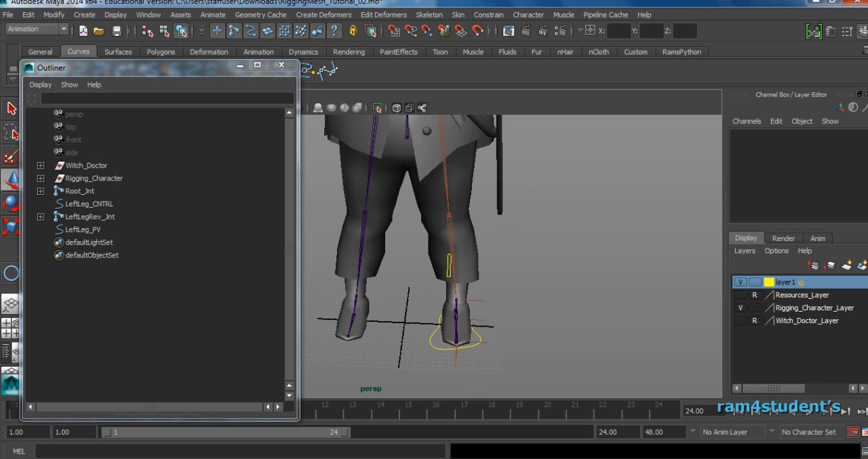
pyautogui.doubleClick(786, 282)
pyautogui.doubleClick(299, 179)
pyautogui.write('Left_Controller')
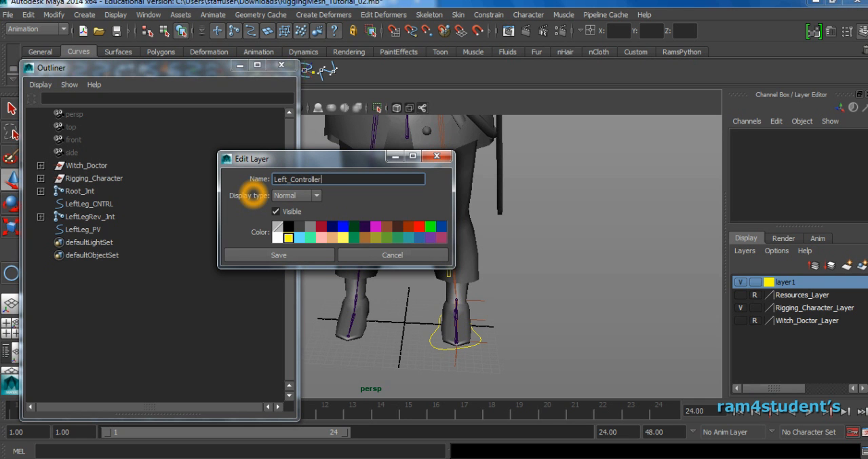
pyautogui.write('s_Layerr')
pyautogui.click(281, 256)
# Examine the whole character and the yellow left-leg controls from several angles.
pyautogui.keyDown('alt'); pyautogui.moveTo(590, 287); pyautogui.dragTo(574, 274); pyautogui.keyUp('alt')
pyautogui.scroll(-3, 574, 274)
pyautogui.keyDown('alt'); pyautogui.moveTo(574, 274); pyautogui.dragTo(586, 339, button='middle'); pyautogui.keyUp('alt')
pyautogui.scroll(-3, 581, 266)
pyautogui.click(581, 266)
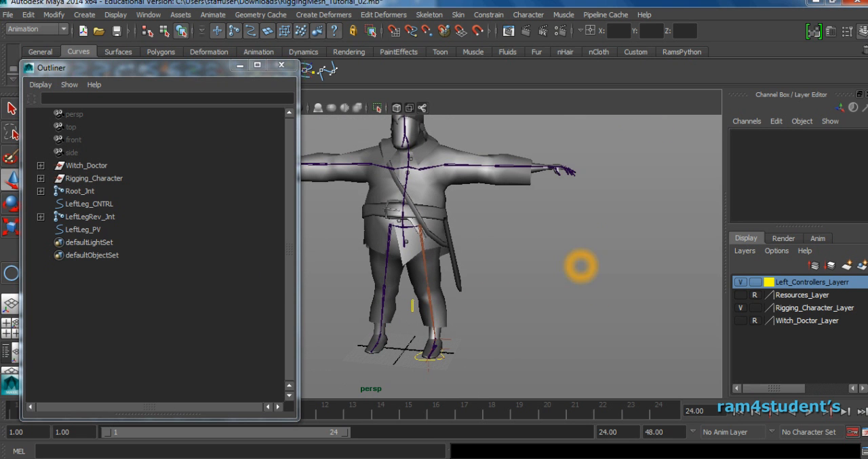
pyautogui.keyDown('alt'); pyautogui.moveTo(533, 266); pyautogui.dragTo(449, 248); pyautogui.keyUp('alt')
pyautogui.scroll(3, 450, 248)
pyautogui.keyDown('alt'); pyautogui.moveTo(451, 288); pyautogui.dragTo(459, 210, button='middle'); pyautogui.keyUp('alt')
pyautogui.keyDown('alt'); pyautogui.moveTo(459, 209); pyautogui.dragTo(479, 203); pyautogui.keyUp('alt')
pyautogui.scroll(3, 474, 238)
pyautogui.keyDown('alt'); pyautogui.moveTo(474, 237); pyautogui.dragTo(455, 244, button='middle'); pyautogui.keyUp('alt')
pyautogui.keyDown('alt'); pyautogui.moveTo(455, 244); pyautogui.dragTo(448, 240); pyautogui.keyUp('alt')
pyautogui.keyDown('alt'); pyautogui.moveTo(515, 301); pyautogui.dragTo(482, 292, button='middle'); pyautogui.keyUp('alt')
pyautogui.keyDown('alt'); pyautogui.moveTo(457, 288); pyautogui.dragTo(498, 314); pyautogui.keyUp('alt')
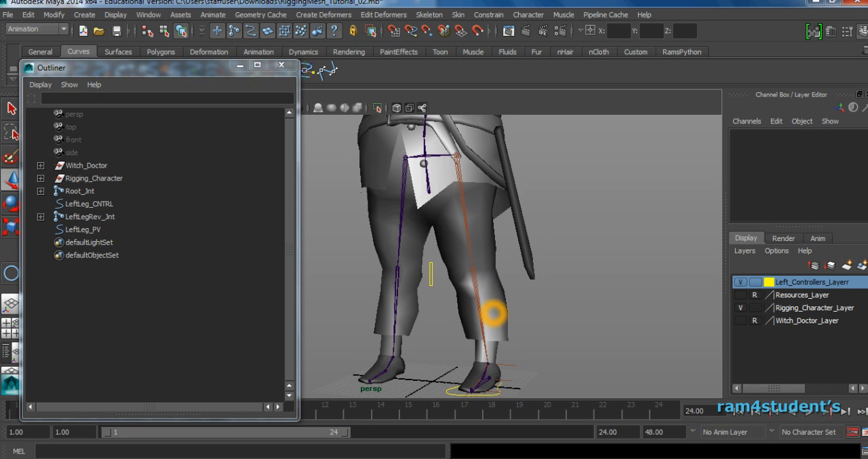
# Constrain the LeftAnkle_IK handle to LeftLeg_PV with a Pole Vector constraint at a weight of 1.0000.
pyautogui.click(432, 269)
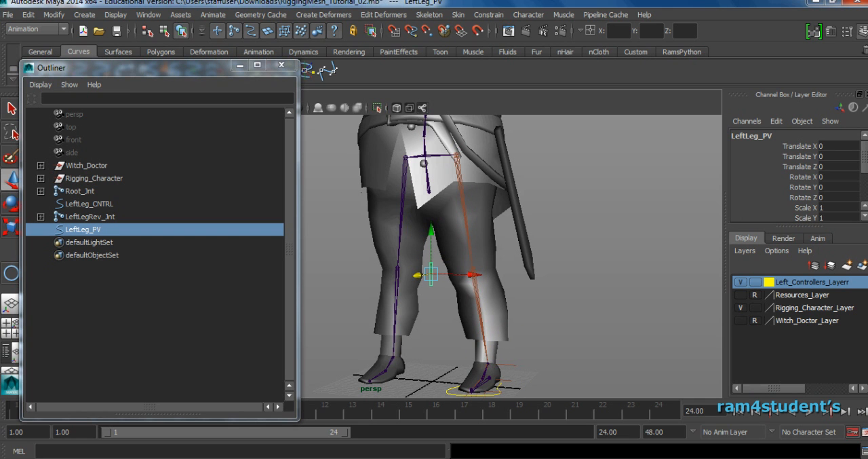
pyautogui.keyDown('alt'); pyautogui.moveTo(537, 369); pyautogui.dragTo(542, 391, button='right'); pyautogui.keyUp('alt')
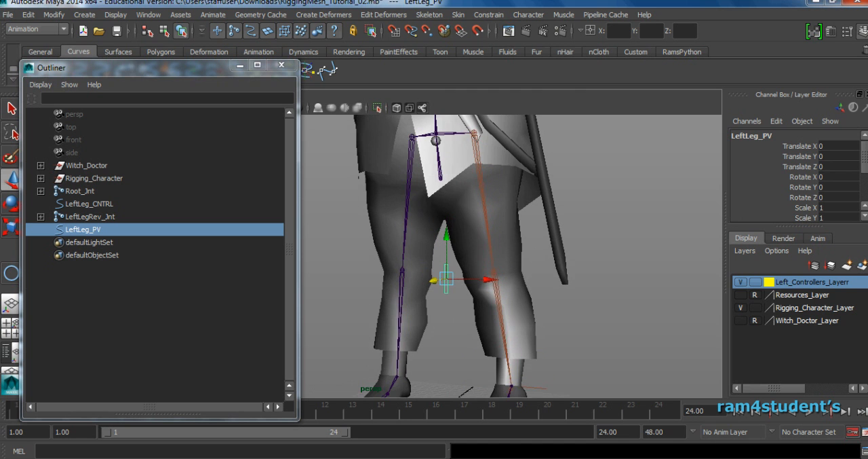
pyautogui.keyDown('alt'); pyautogui.moveTo(539, 390); pyautogui.dragTo(518, 304, button='middle'); pyautogui.keyUp('alt')
pyautogui.keyDown('alt'); pyautogui.moveTo(513, 308); pyautogui.dragTo(553, 322, button='right'); pyautogui.keyUp('alt')
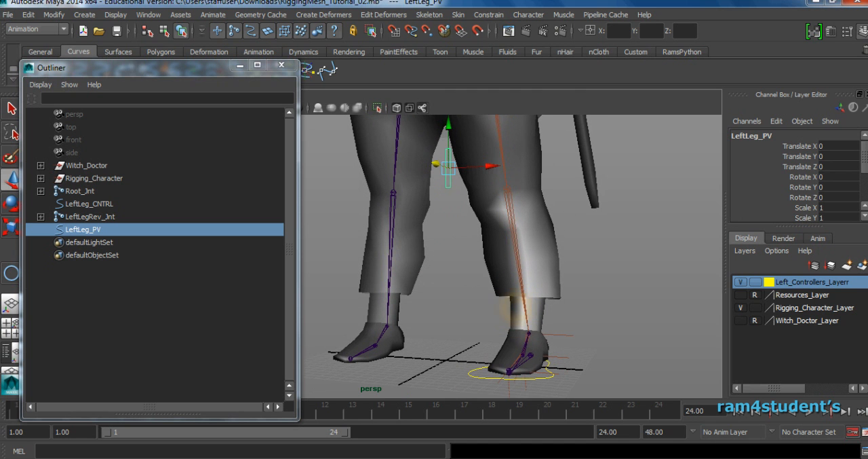
pyautogui.keyDown('shift'); pyautogui.click(565, 332); pyautogui.keyUp('shift')
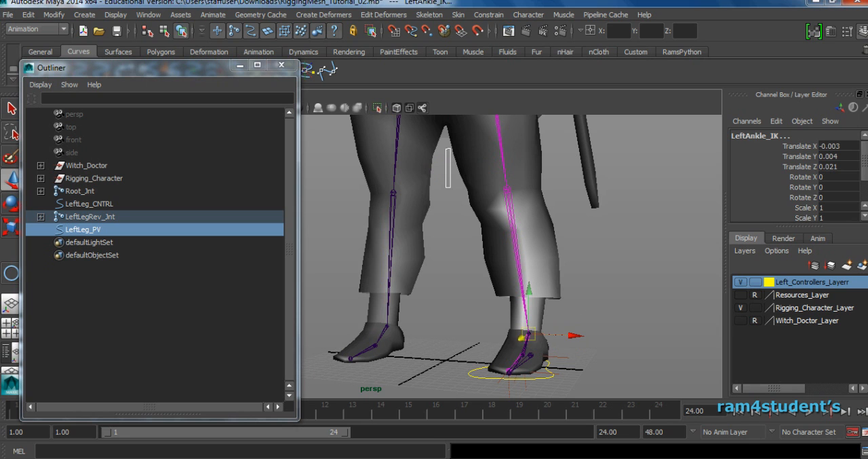
pyautogui.click(488, 14)
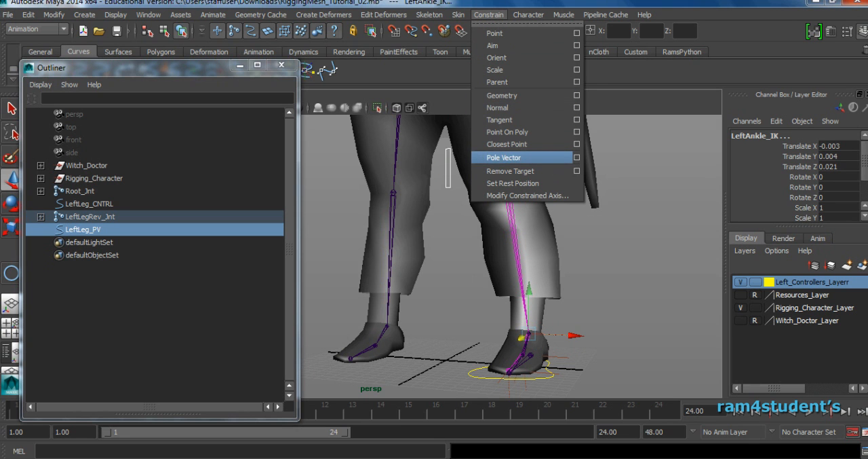
pyautogui.click(577, 157)
pyautogui.click(464, 116)
pyautogui.click(485, 136)
pyautogui.click(517, 320)
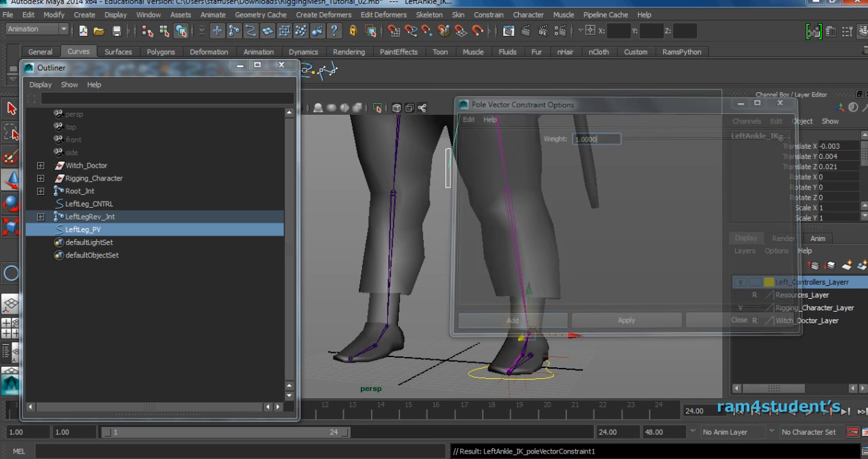
# Test the knee control by moving LeftLeg_PV sideways to about -2.6 in Translate X, and undo the move.
pyautogui.keyDown('alt'); pyautogui.moveTo(658, 252); pyautogui.dragTo(536, 249, button='right'); pyautogui.keyUp('alt')
pyautogui.keyDown('alt'); pyautogui.moveTo(536, 249); pyautogui.dragTo(539, 276, button='middle'); pyautogui.keyUp('alt')
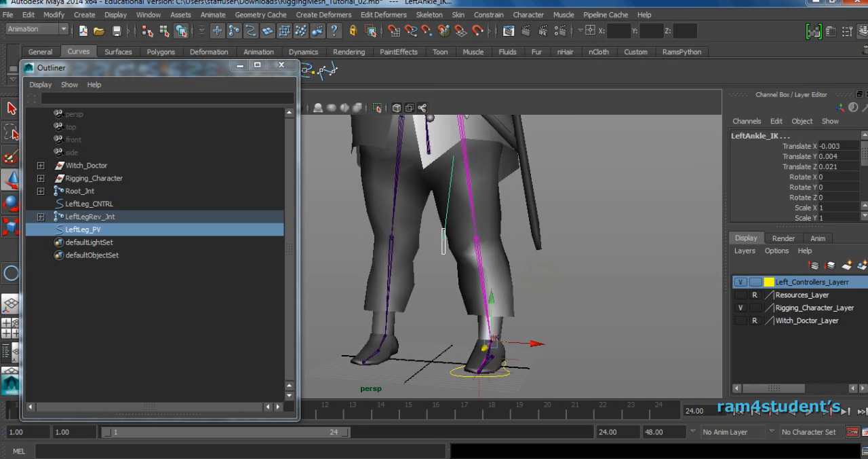
pyautogui.keyDown('alt'); pyautogui.moveTo(539, 276); pyautogui.dragTo(585, 279); pyautogui.keyUp('alt')
pyautogui.click(586, 279)
pyautogui.click(447, 243)
pyautogui.keyDown('alt'); pyautogui.moveTo(451, 246); pyautogui.dragTo(452, 269); pyautogui.keyUp('alt')
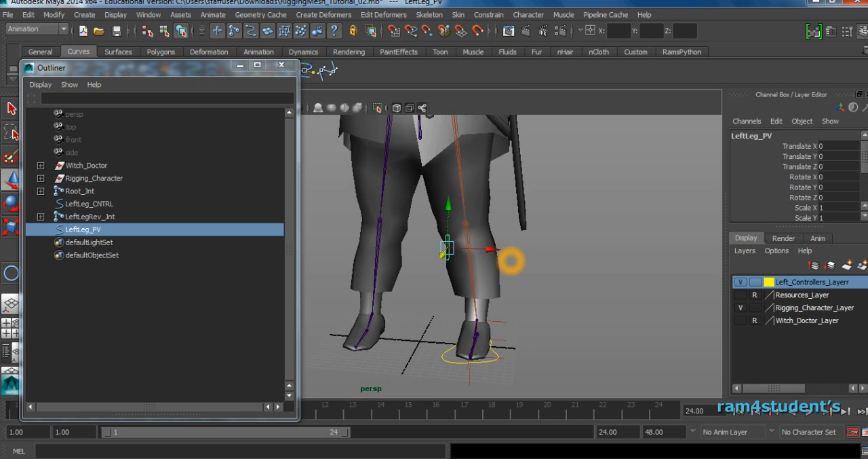
pyautogui.moveTo(492, 249); pyautogui.dragTo(463, 248)
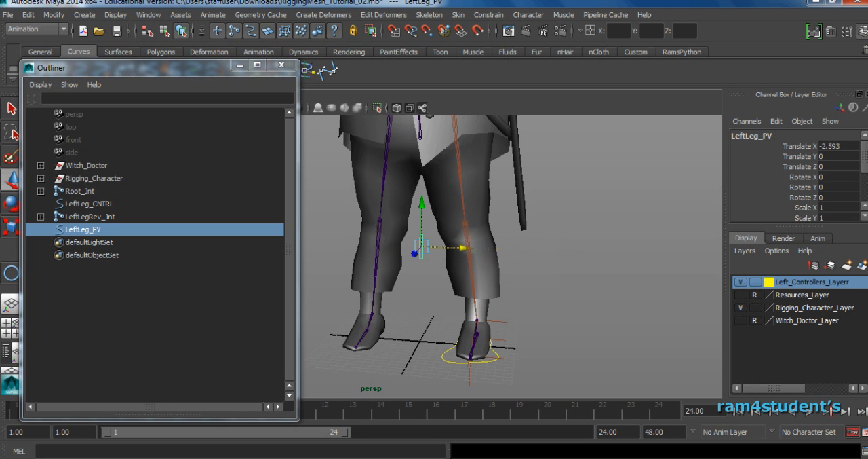
pyautogui.hotkey('ctrl', 'z')
# Enlarge the Channel Box to show more attributes of the selected left toe IK handle.
pyautogui.moveTo(578, 270)
pyautogui.keyDown('alt'); pyautogui.mouseDown()
pyautogui.moveTo(540, 263)
pyautogui.moveTo(587, 261)
pyautogui.mouseUp(); pyautogui.keyUp('alt')
pyautogui.keyDown('alt'); pyautogui.moveTo(570, 288); pyautogui.dragTo(552, 255, button='middle'); pyautogui.keyUp('alt')
pyautogui.keyDown('alt'); pyautogui.moveTo(551, 256); pyautogui.dragTo(490, 272); pyautogui.keyUp('alt')
pyautogui.keyDown('alt'); pyautogui.moveTo(491, 271); pyautogui.dragTo(556, 266, button='right'); pyautogui.keyUp('alt')
pyautogui.keyDown('alt'); pyautogui.moveTo(556, 266); pyautogui.dragTo(517, 279, button='middle'); pyautogui.keyUp('alt')
pyautogui.keyDown('alt'); pyautogui.moveTo(571, 331); pyautogui.dragTo(527, 336); pyautogui.keyUp('alt')
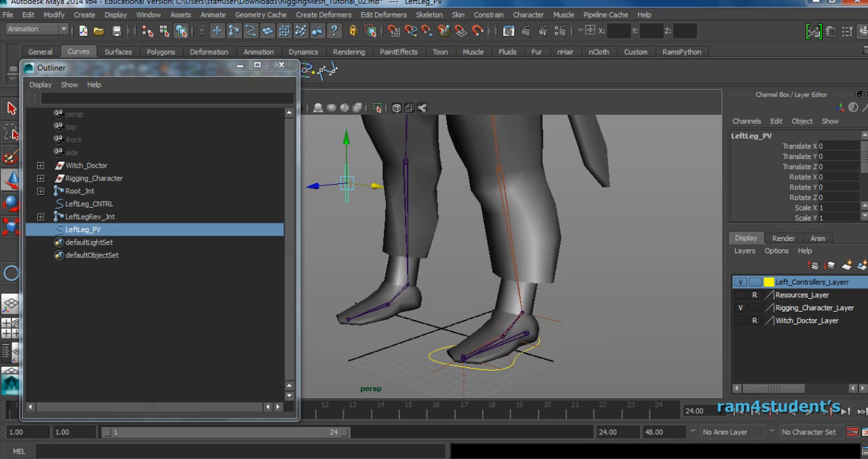
pyautogui.click(506, 374)
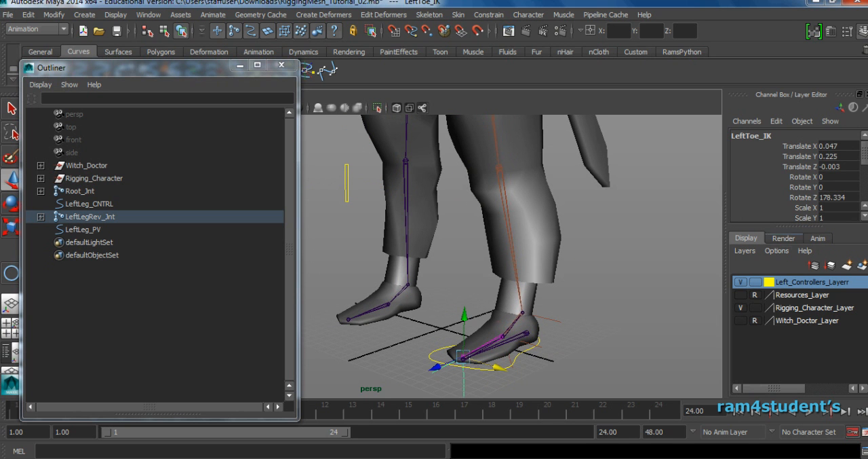
pyautogui.click(795, 229)
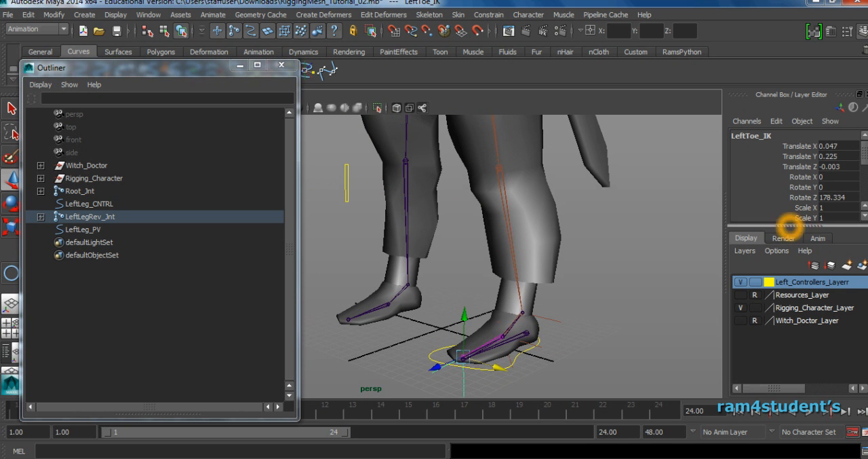
pyautogui.moveTo(791, 226); pyautogui.dragTo(791, 286)
pyautogui.keyDown('alt'); pyautogui.moveTo(605, 353); pyautogui.dragTo(598, 311, button='middle'); pyautogui.keyUp('alt')
pyautogui.keyDown('alt'); pyautogui.moveTo(598, 311); pyautogui.dragTo(593, 311); pyautogui.keyUp('alt')
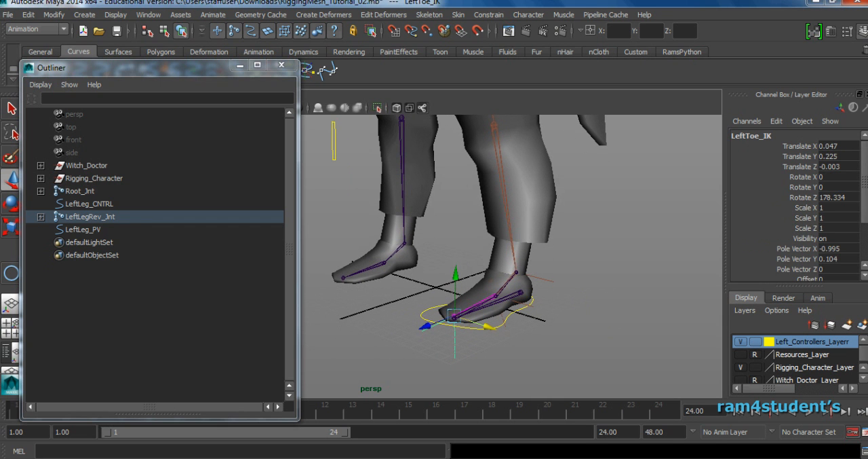
# Add a keyable float attribute foot_Contolls to LeftLeg_CNTRL with minimum -10, maximum 10 and default 0.
pyautogui.click(484, 337)
pyautogui.click(504, 328)
pyautogui.scroll(1, 504, 327)
pyautogui.keyDown('alt'); pyautogui.moveTo(504, 328); pyautogui.dragTo(515, 378, button='middle'); pyautogui.keyUp('alt')
pyautogui.scroll(-3, 515, 379)
pyautogui.keyDown('alt'); pyautogui.moveTo(564, 317); pyautogui.dragTo(553, 314, button='right'); pyautogui.keyUp('alt')
pyautogui.keyDown('alt'); pyautogui.moveTo(611, 279); pyautogui.dragTo(546, 252, button='right'); pyautogui.keyUp('alt')
pyautogui.keyDown('alt'); pyautogui.moveTo(546, 252); pyautogui.dragTo(553, 289, button='middle'); pyautogui.keyUp('alt')
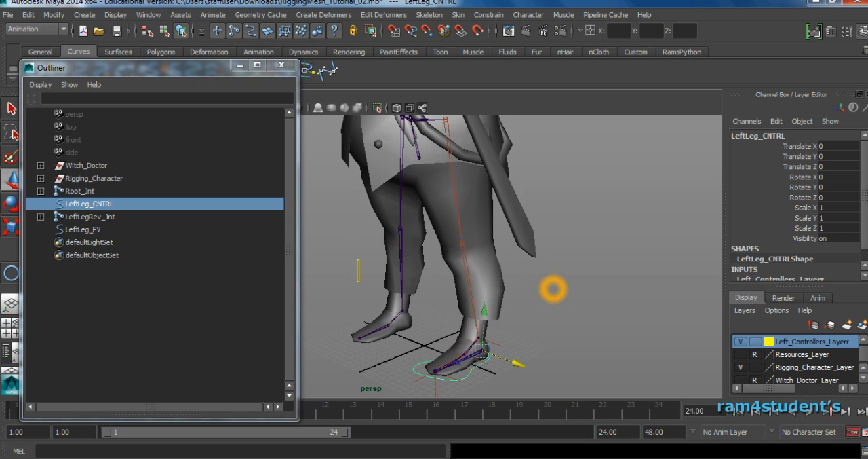
pyautogui.click(185, 136)
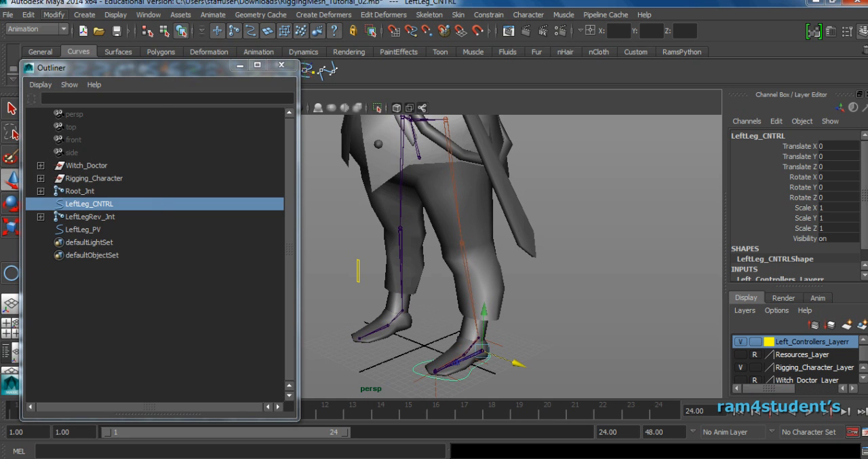
pyautogui.click(54, 15)
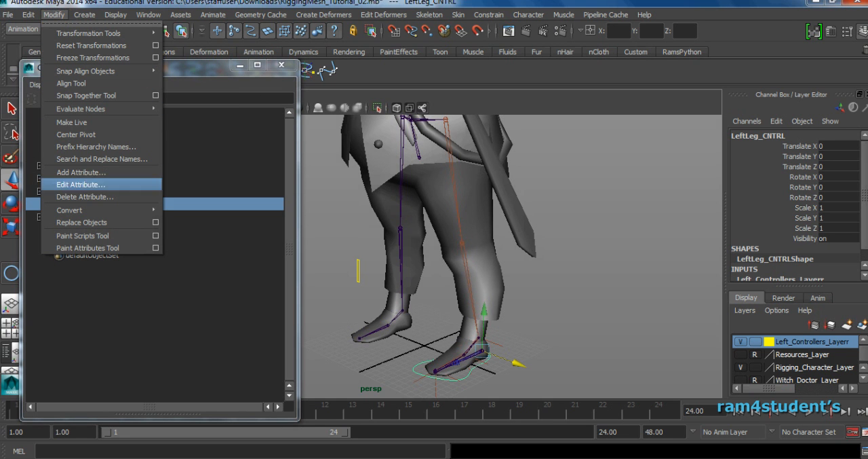
pyautogui.click(81, 172)
pyautogui.click(248, 91)
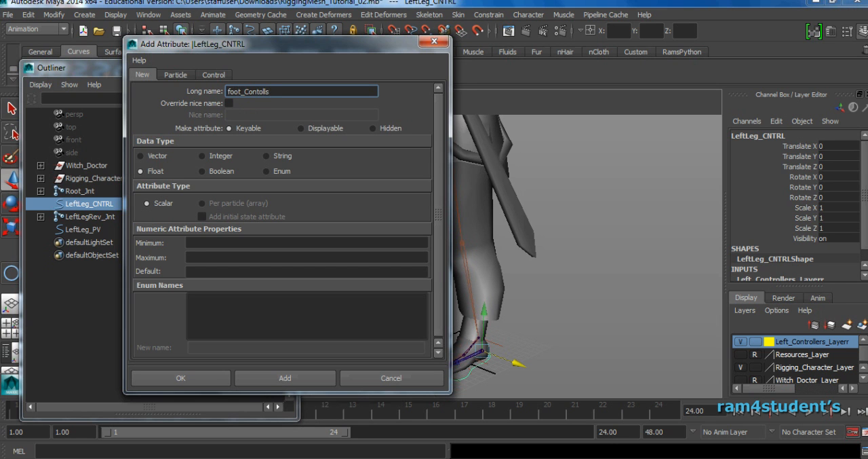
pyautogui.click(202, 244)
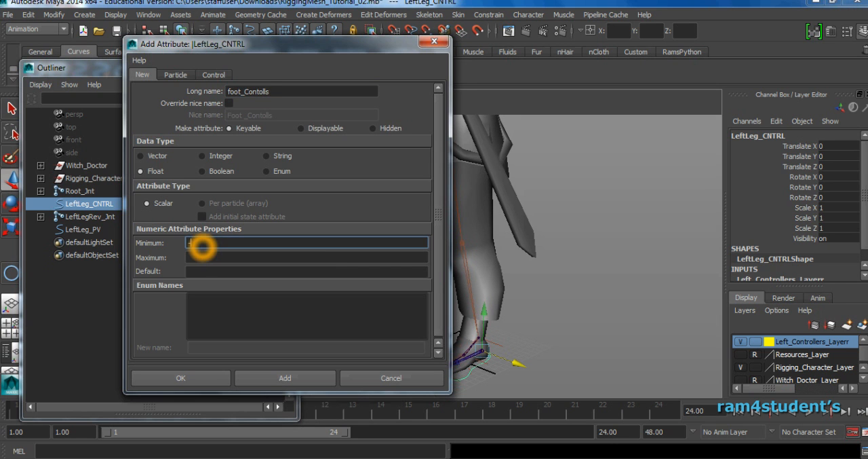
pyautogui.press('Tab')
pyautogui.press('Tab')
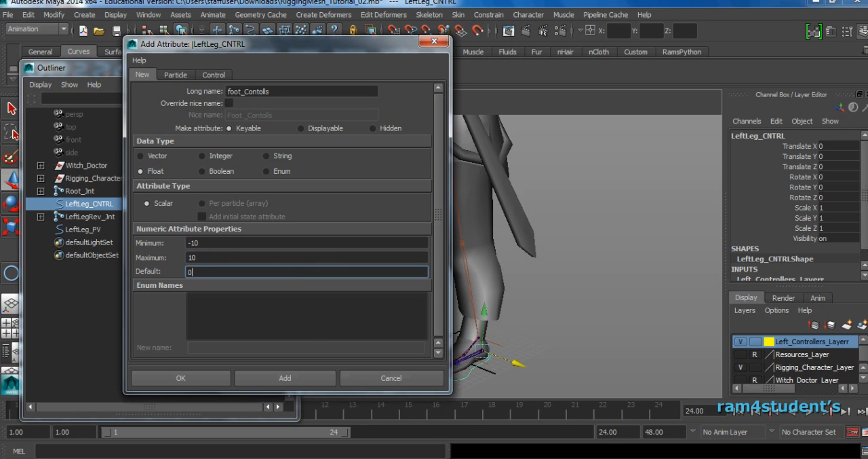
pyautogui.click(285, 378)
pyautogui.click(391, 378)
# Test the Foot Contolls attribute of LeftLeg_CNTRL by scrubbing it to 10, and reset it to 0.
pyautogui.click(798, 248)
pyautogui.moveTo(712, 274); pyautogui.dragTo(712, 273, button='middle')
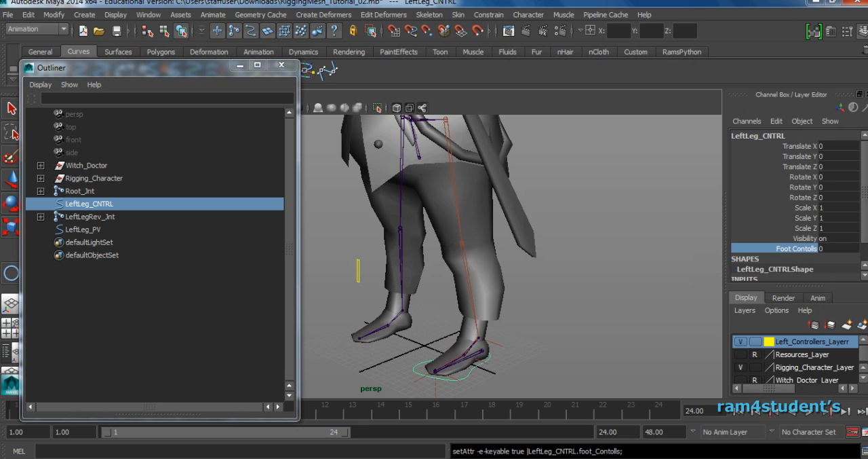
pyautogui.middleClick(620, 280)
pyautogui.middleClick(591, 302)
pyautogui.middleClick(599, 299)
pyautogui.keyDown('alt'); pyautogui.moveTo(600, 299); pyautogui.dragTo(629, 282, button='middle'); pyautogui.keyUp('alt')
pyautogui.keyDown('alt'); pyautogui.middleClick(639, 285); pyautogui.keyUp('alt')
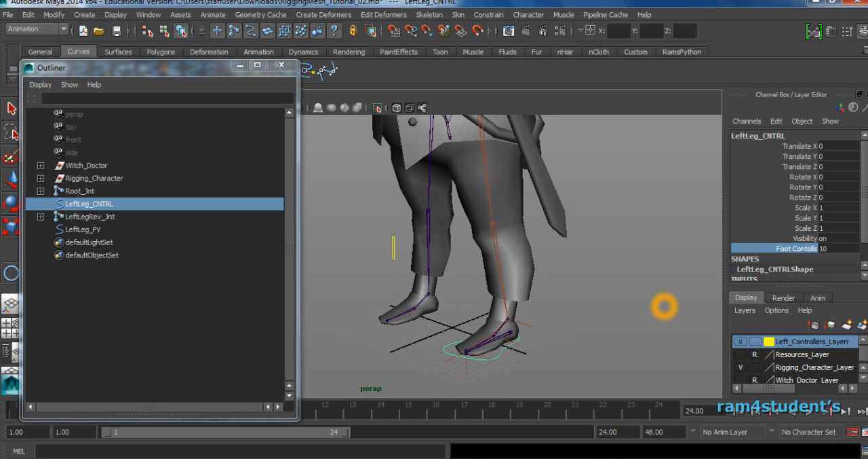
pyautogui.doubleClick(834, 249)
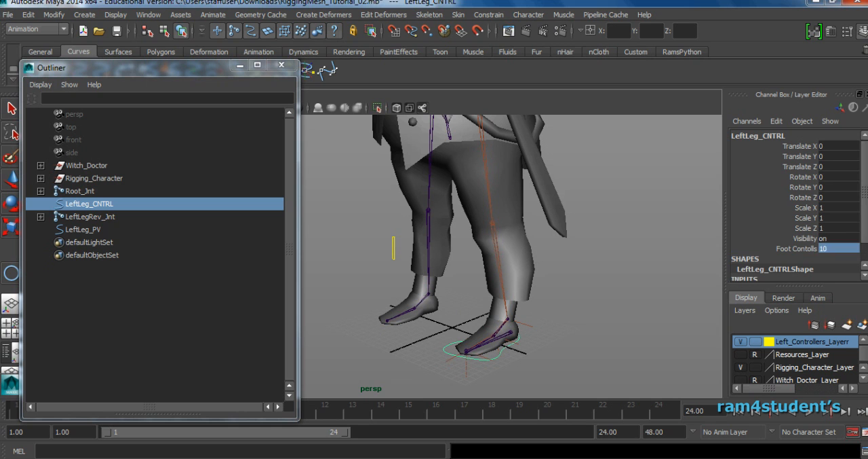
pyautogui.write('0')
pyautogui.press('Return')
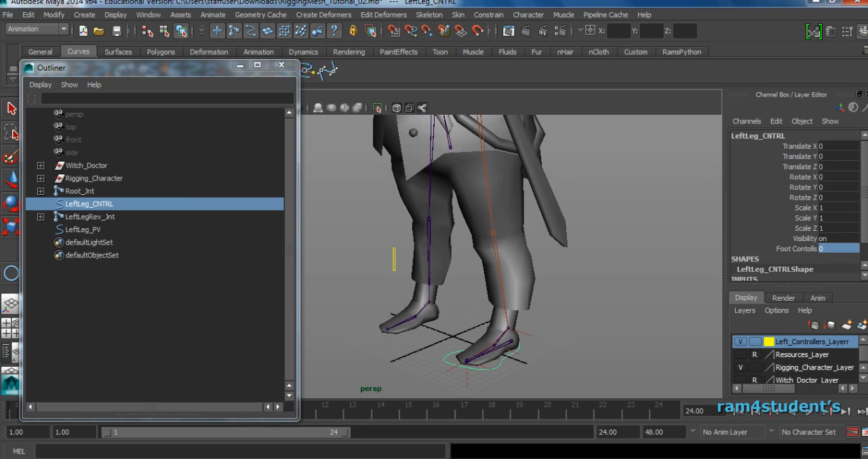
# Open Set Driven Key and load LeftLeg_CNTRL as the driver with its Foot Contolls attribute.
pyautogui.click(212, 14)
pyautogui.click(258, 69)
pyautogui.click(364, 77)
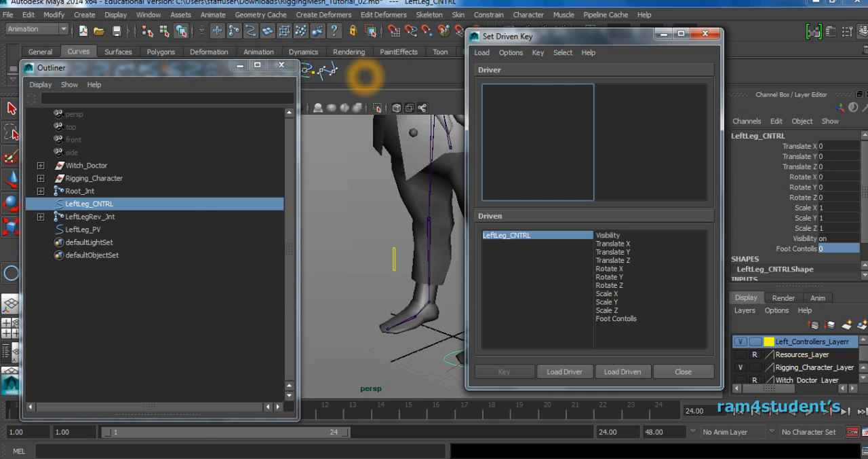
pyautogui.moveTo(480, 37); pyautogui.dragTo(561, 30)
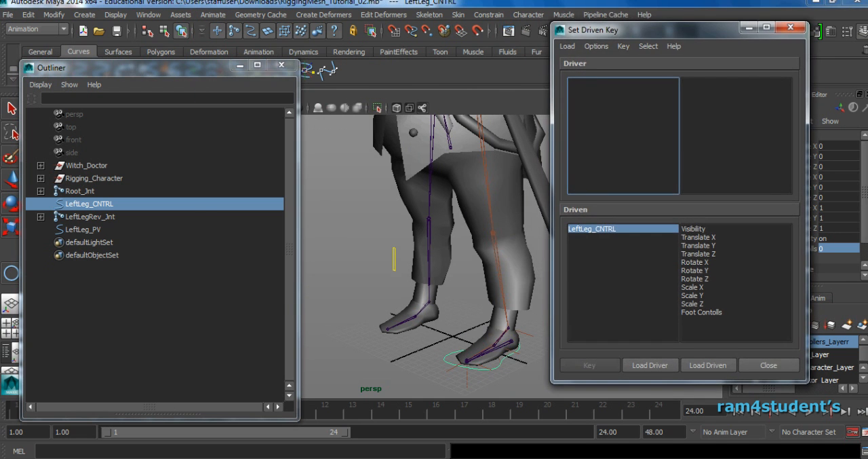
pyautogui.click(650, 365)
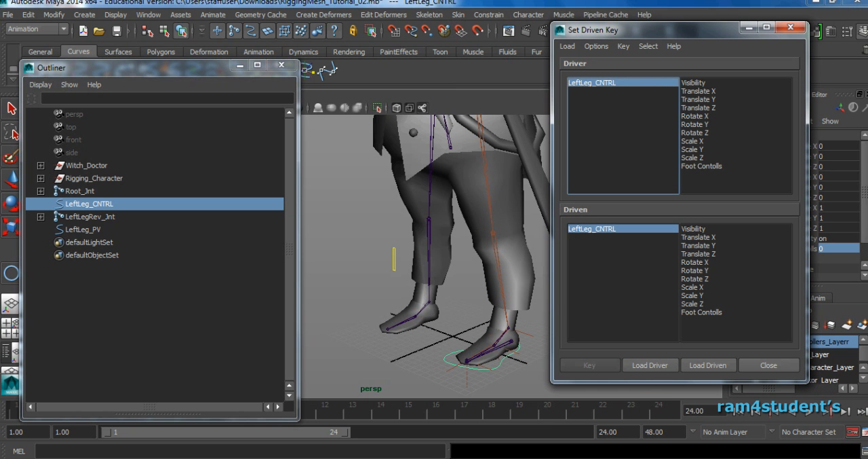
pyautogui.click(717, 166)
# Load LeftLegRev_Jnt, LeftToeRev_Jnt and LeftBallRev_Jnt as the driven objects in Set Driven Key.
pyautogui.keyDown('alt'); pyautogui.moveTo(430, 300); pyautogui.dragTo(391, 311, button='middle'); pyautogui.keyUp('alt')
pyautogui.click(181, 293)
pyautogui.click(42, 218)
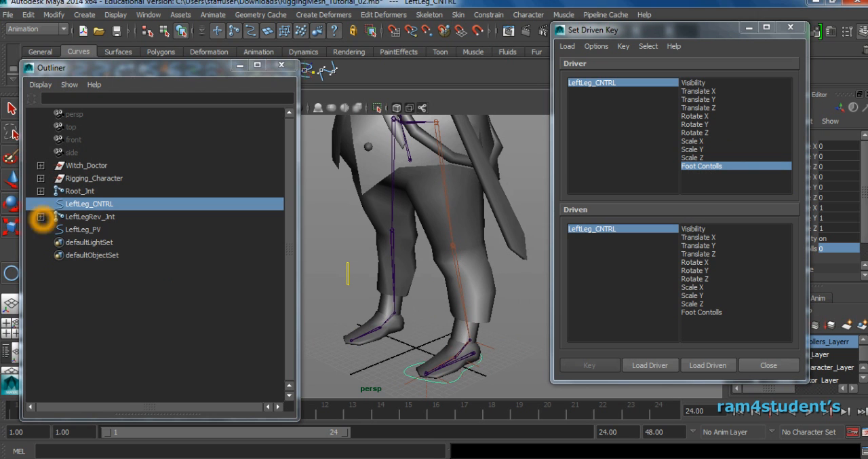
pyautogui.click(54, 229)
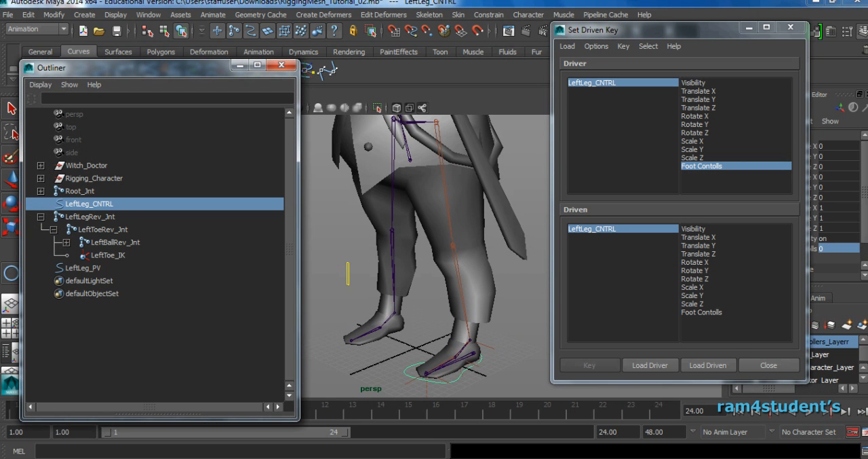
pyautogui.click(93, 218)
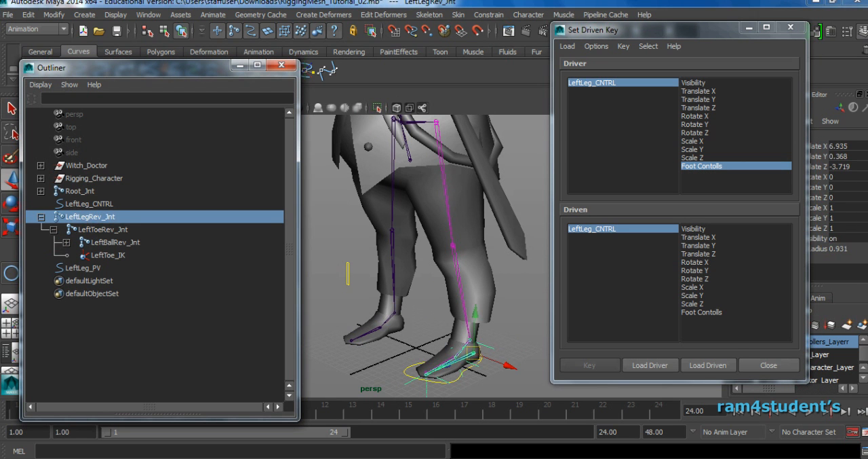
pyautogui.keyDown('alt'); pyautogui.moveTo(428, 360); pyautogui.dragTo(408, 293, button='middle'); pyautogui.keyUp('alt')
pyautogui.keyDown('alt'); pyautogui.moveTo(408, 293); pyautogui.dragTo(471, 306, button='right'); pyautogui.keyUp('alt')
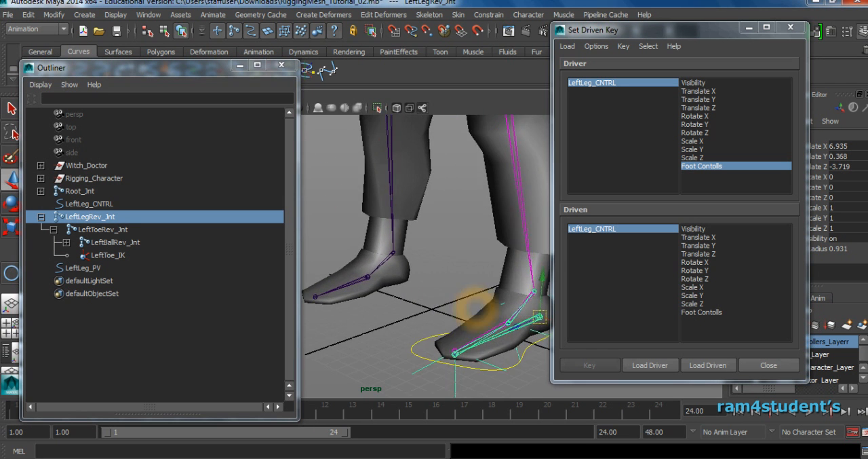
pyautogui.keyDown('alt'); pyautogui.moveTo(471, 306); pyautogui.dragTo(417, 303, button='middle'); pyautogui.keyUp('alt')
pyautogui.keyDown('alt'); pyautogui.moveTo(468, 304); pyautogui.dragTo(506, 307, button='right'); pyautogui.keyUp('alt')
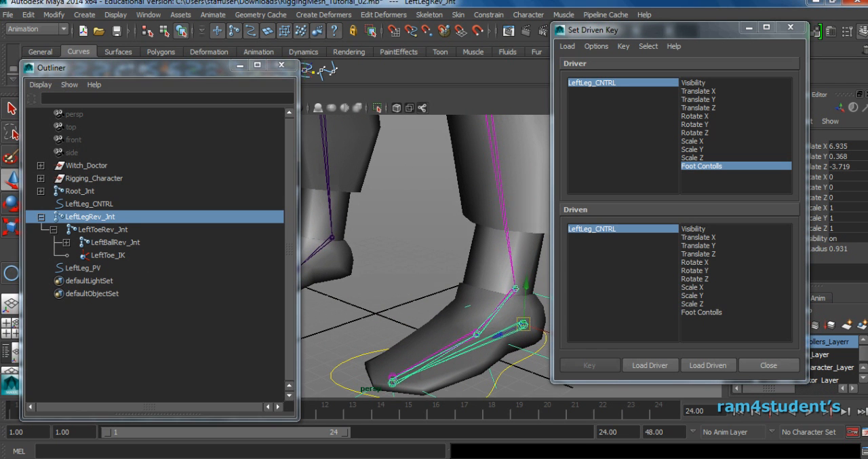
pyautogui.keyDown('ctrl'); pyautogui.click(120, 230); pyautogui.keyUp('ctrl')
pyautogui.keyDown('ctrl'); pyautogui.click(115, 242); pyautogui.keyUp('ctrl')
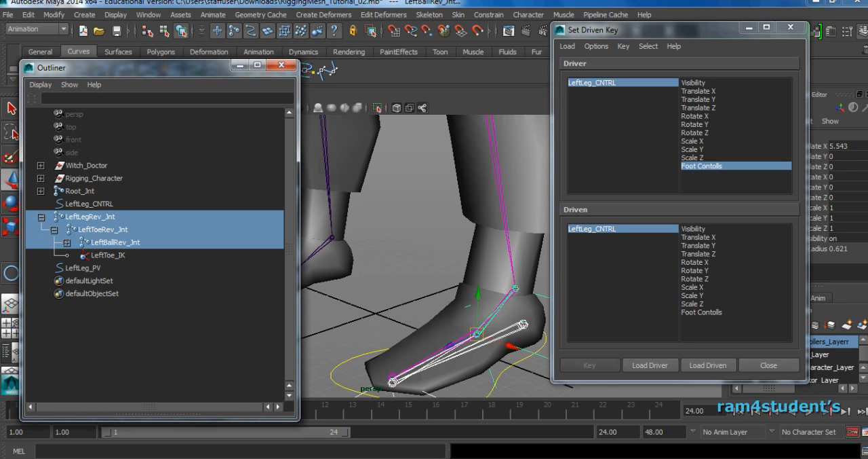
pyautogui.click(707, 365)
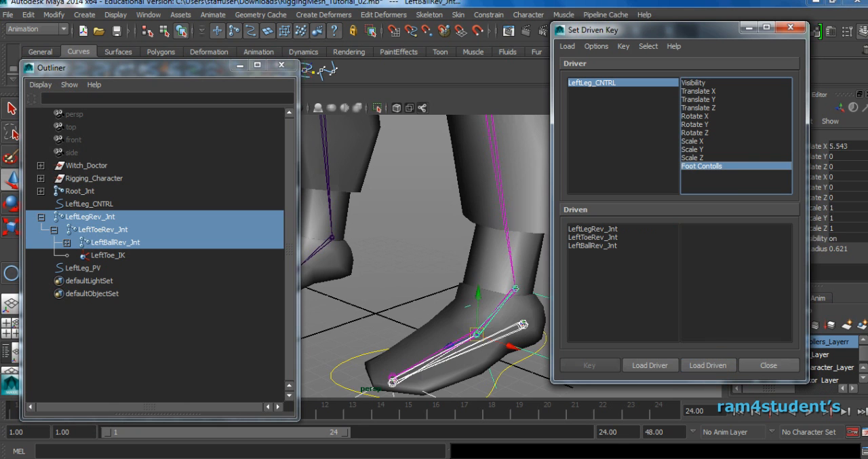
# Test-rotate LeftToeRev_Jnt around its Z axis and undo the rotation.
pyautogui.scroll(-3, 541, 316)
pyautogui.click(540, 316)
pyautogui.click(483, 304)
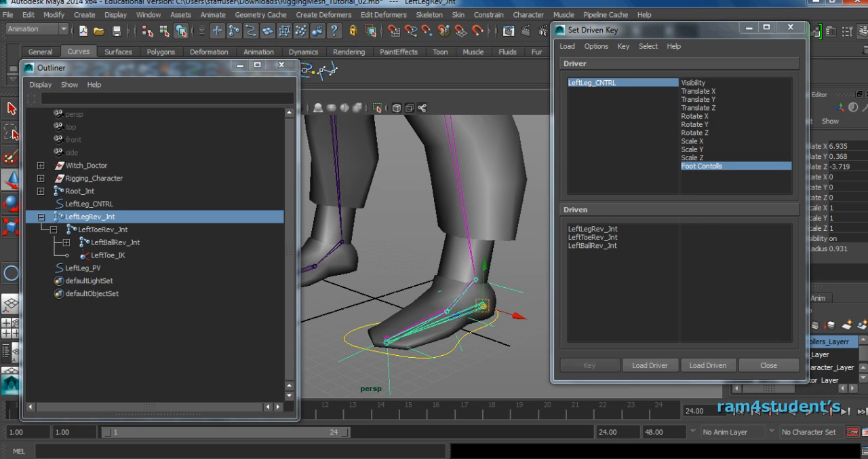
pyautogui.press('e')
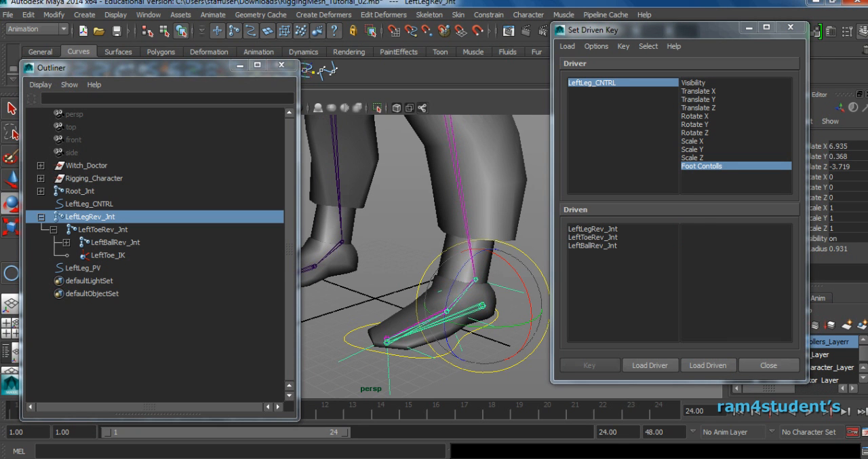
pyautogui.press('Down')
pyautogui.click(361, 312)
pyautogui.moveTo(361, 312); pyautogui.dragTo(358, 324)
pyautogui.hotkey('ctrl', 'z')
# Choose Rotate Z of all three reverse-foot joints as the driven attribute and move the windows clear of the foot and channel values.
pyautogui.moveTo(617, 228); pyautogui.dragTo(616, 246)
pyautogui.click(699, 278)
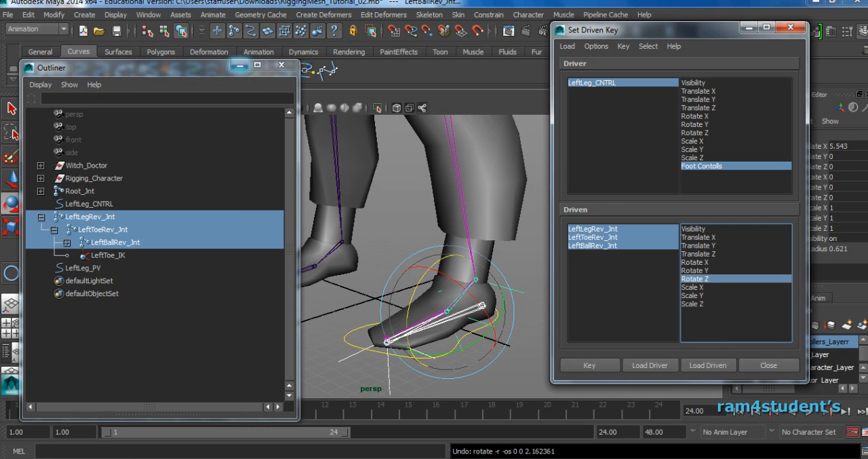
pyautogui.click(239, 64)
pyautogui.moveTo(610, 30); pyautogui.dragTo(198, 86)
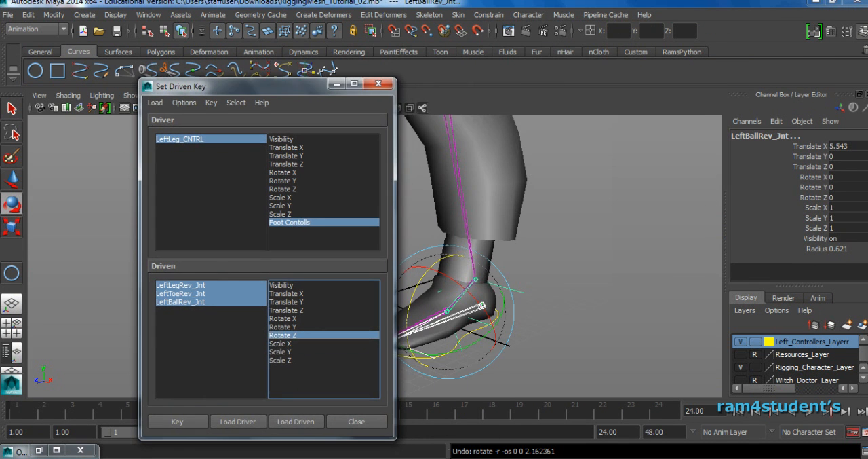
pyautogui.keyDown('alt'); pyautogui.moveTo(529, 207); pyautogui.dragTo(513, 211); pyautogui.keyUp('alt')
pyautogui.keyDown('alt'); pyautogui.moveTo(468, 227); pyautogui.dragTo(536, 235, button='middle'); pyautogui.keyUp('alt')
pyautogui.keyDown('alt'); pyautogui.moveTo(536, 235); pyautogui.dragTo(548, 236); pyautogui.keyUp('alt')
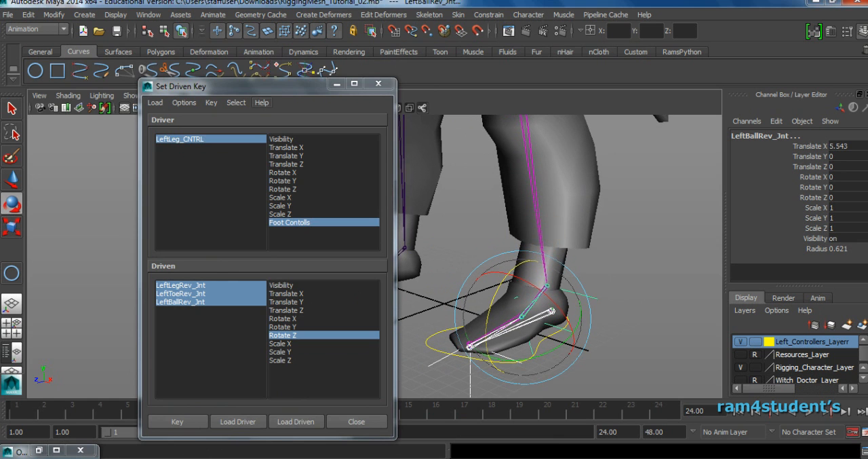
pyautogui.moveTo(256, 89); pyautogui.dragTo(168, 70)
# Set a driven key for Rotate Z of the three reverse joints at LeftLeg_CNTRL's Foot Contolls value of 0.
pyautogui.click(91, 403)
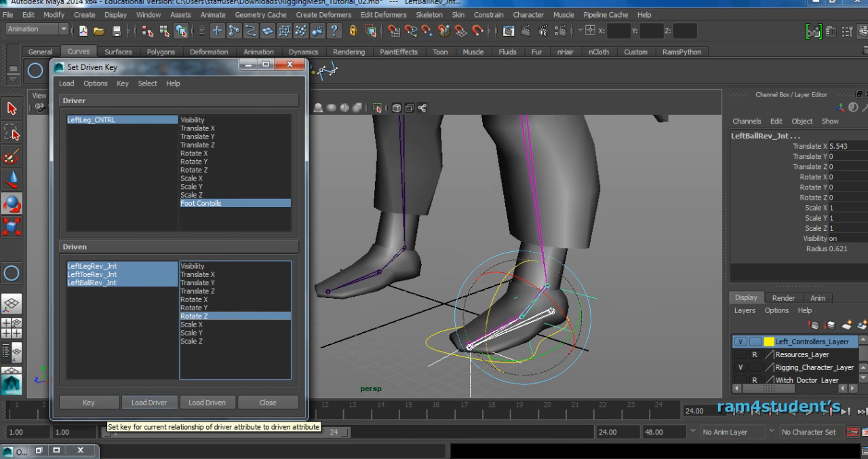
pyautogui.click(97, 120)
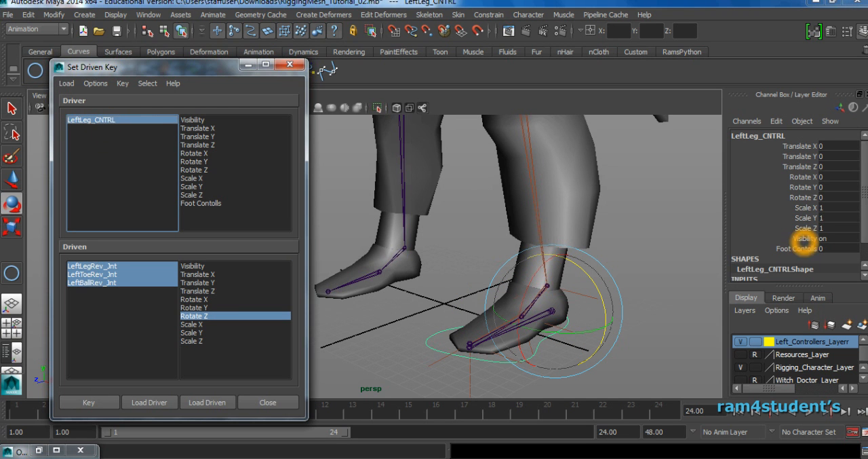
pyautogui.click(105, 404)
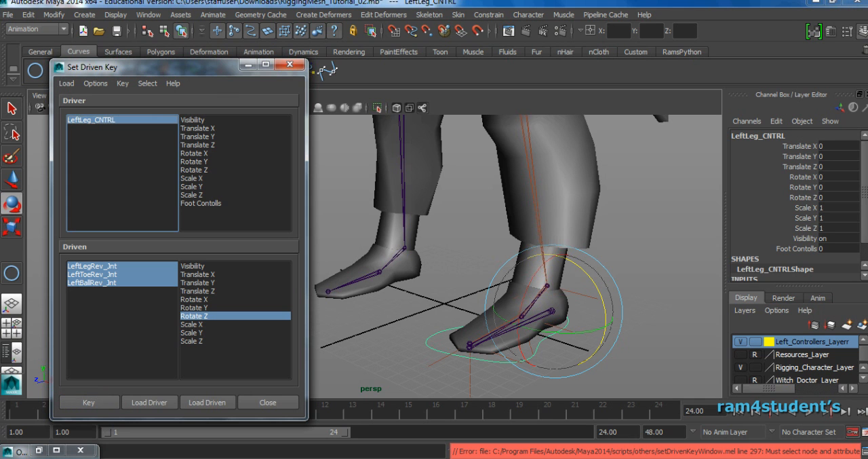
pyautogui.click(204, 203)
pyautogui.click(105, 401)
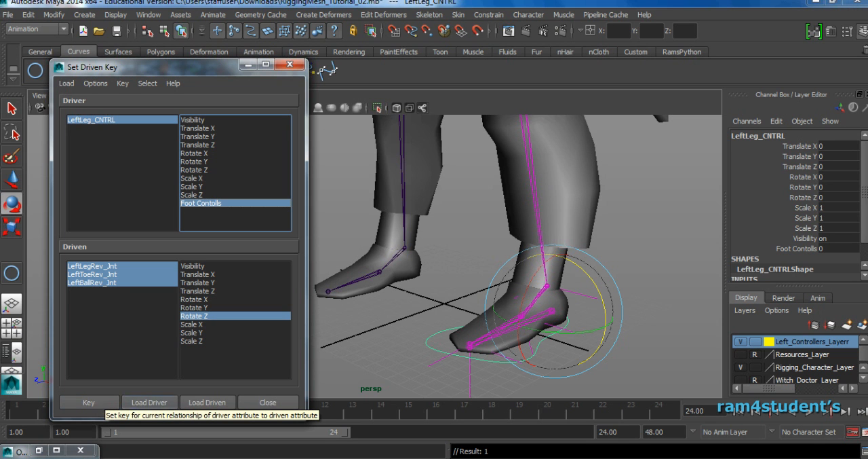
# Check the keyed Rotate Z channel of LeftLegRev_Jnt and set Foot Contolls of LeftLeg_CNTRL to 10.
pyautogui.click(431, 397)
pyautogui.click(560, 316)
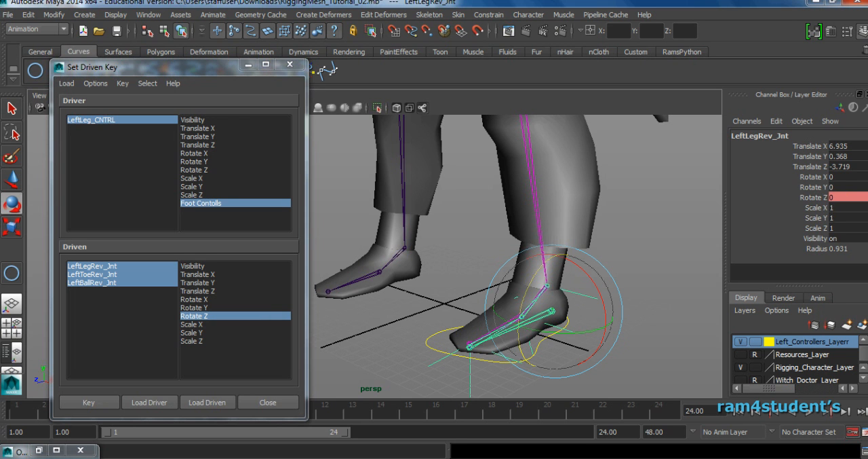
pyautogui.click(99, 121)
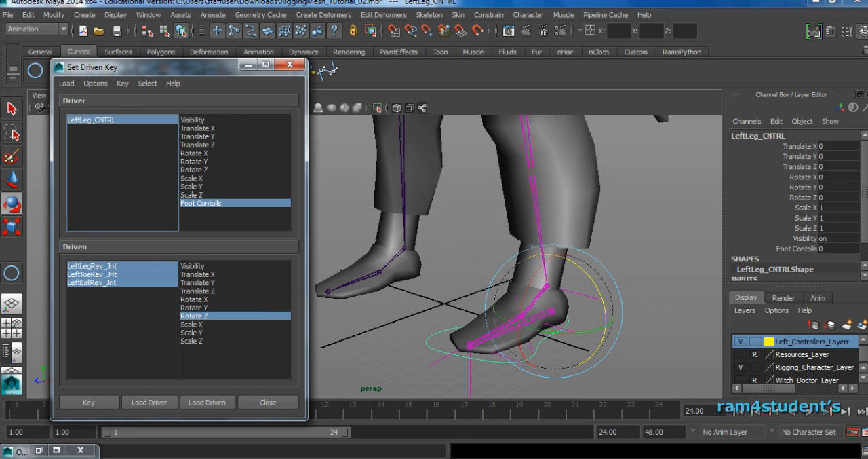
pyautogui.click(829, 248)
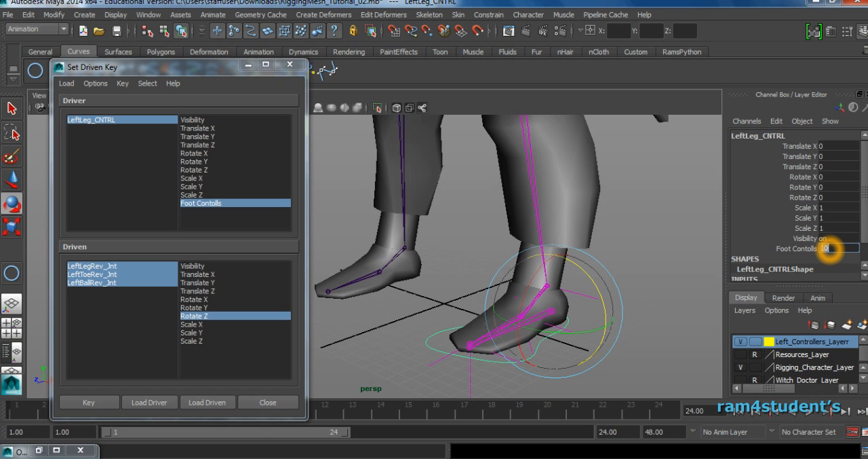
pyautogui.click(649, 262)
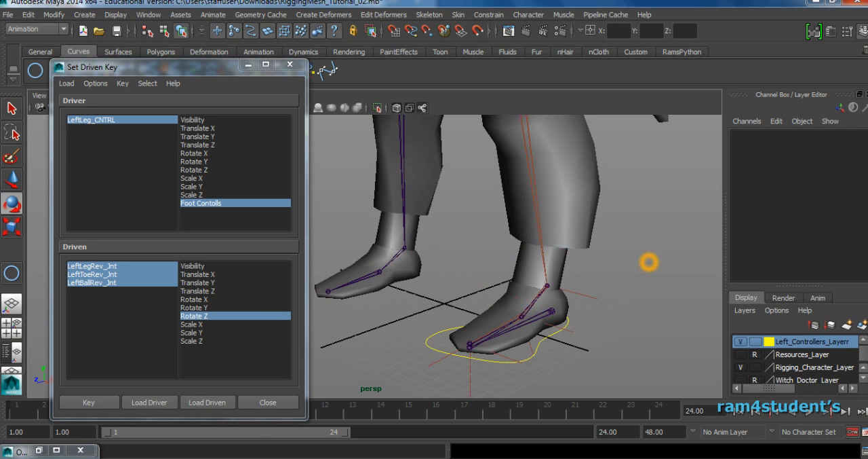
# Rotate LeftLegRev_Jnt to a Rotate Z of 40 and set the driven key for this pose.
pyautogui.click(531, 290)
pyautogui.moveTo(531, 292); pyautogui.dragTo(548, 265)
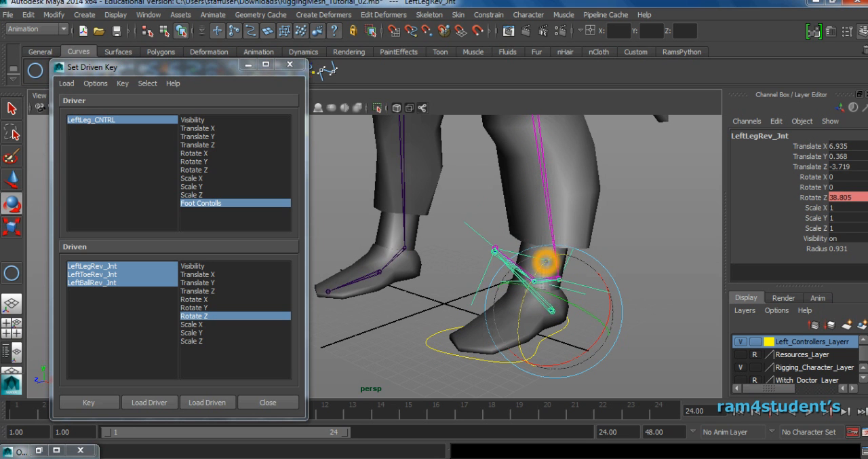
pyautogui.click(842, 196)
pyautogui.write('40')
pyautogui.press('Return')
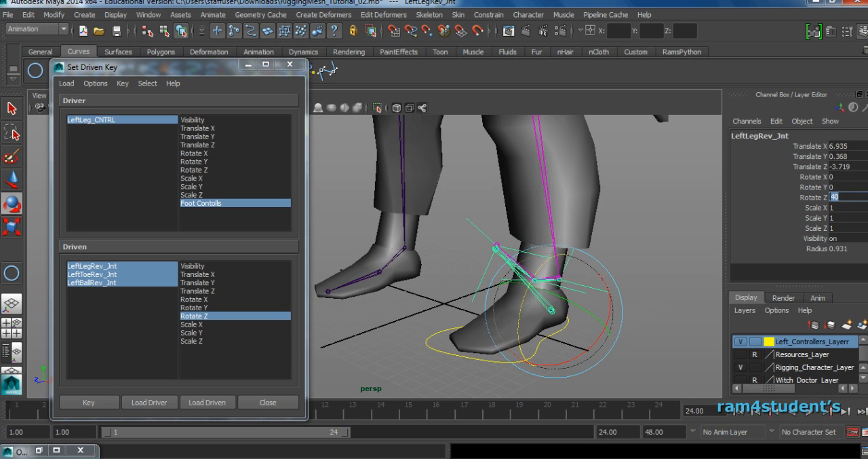
pyautogui.click(88, 401)
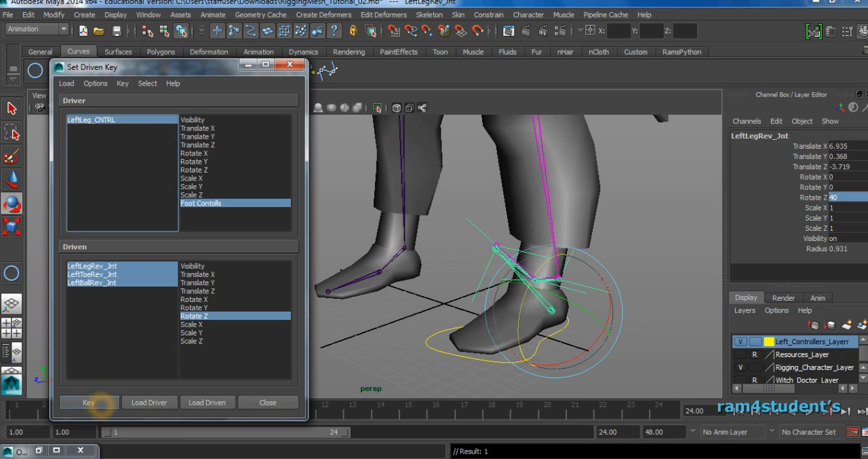
# Test the heel pose by scrubbing Foot Contolls of LeftLeg_CNTRL, and reset the attribute to 0.
pyautogui.click(98, 120)
pyautogui.click(789, 250)
pyautogui.moveTo(651, 251); pyautogui.dragTo(520, 251, button='middle')
pyautogui.moveTo(543, 251); pyautogui.dragTo(570, 251, button='middle')
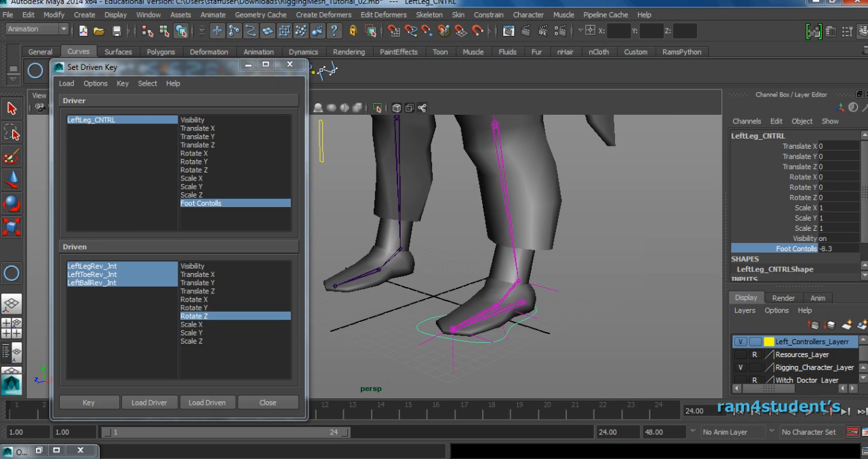
pyautogui.click(840, 249)
pyautogui.write('0')
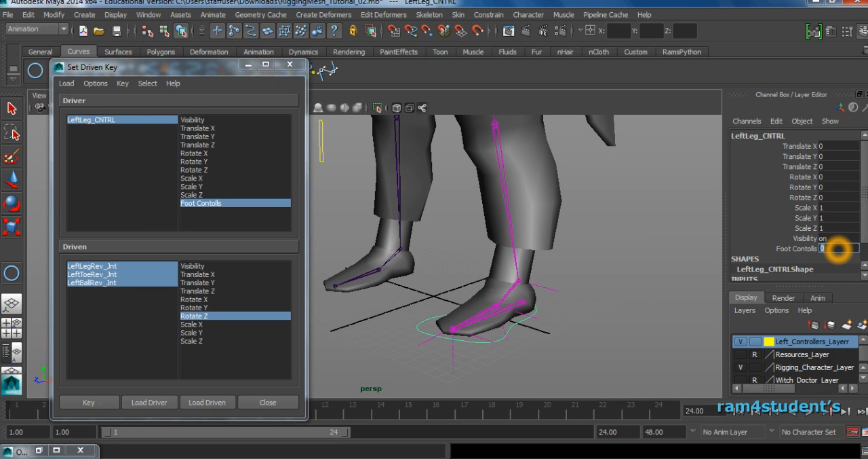
# Set Foot Contolls of LeftLeg_CNTRL to -5.
pyautogui.keyDown('alt'); pyautogui.moveTo(699, 288); pyautogui.dragTo(557, 295); pyautogui.keyUp('alt')
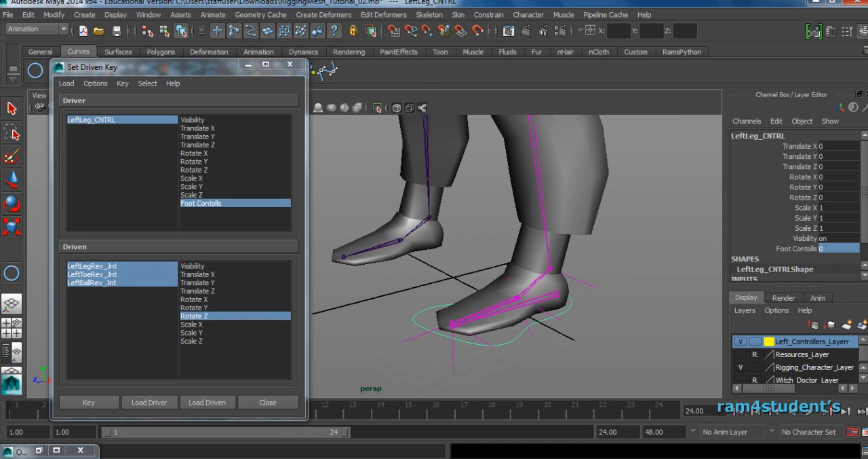
pyautogui.click(107, 120)
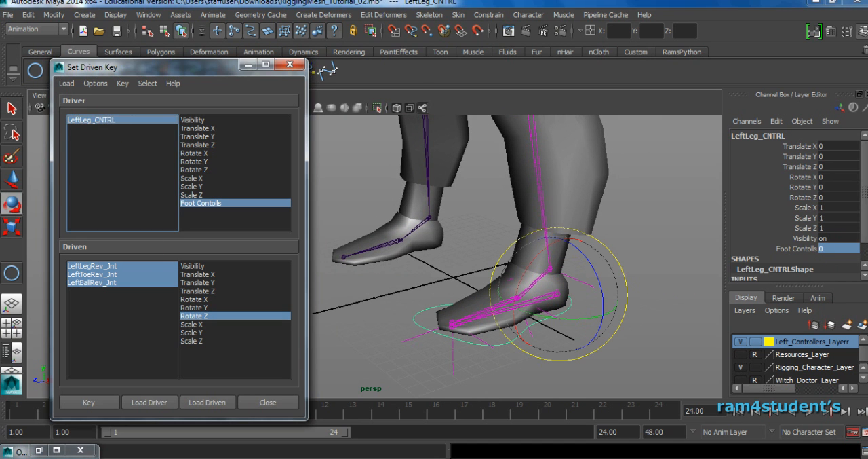
pyautogui.scroll(2, 515, 258)
pyautogui.keyDown('alt'); pyautogui.moveTo(515, 258); pyautogui.dragTo(509, 250, button='middle'); pyautogui.keyUp('alt')
pyautogui.click(822, 248)
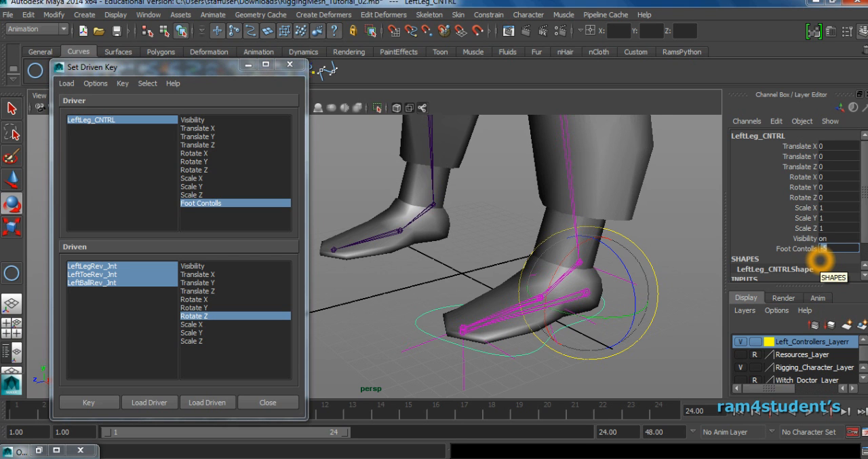
pyautogui.write('-5')
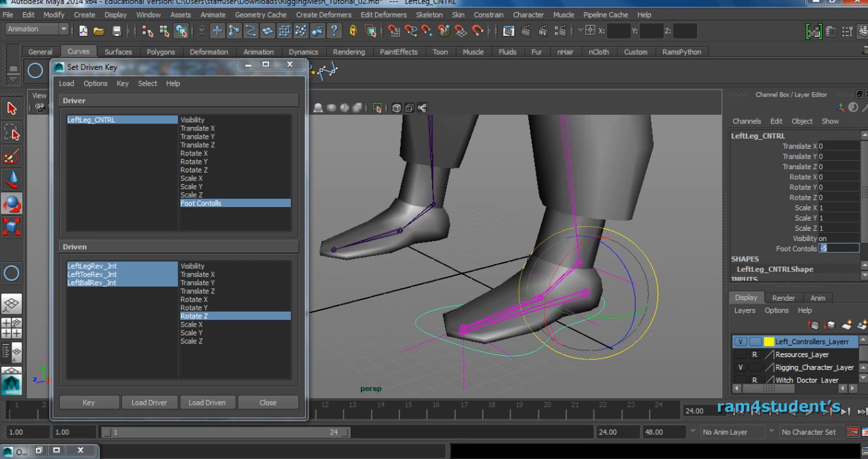
pyautogui.press('Return')
pyautogui.click(660, 367)
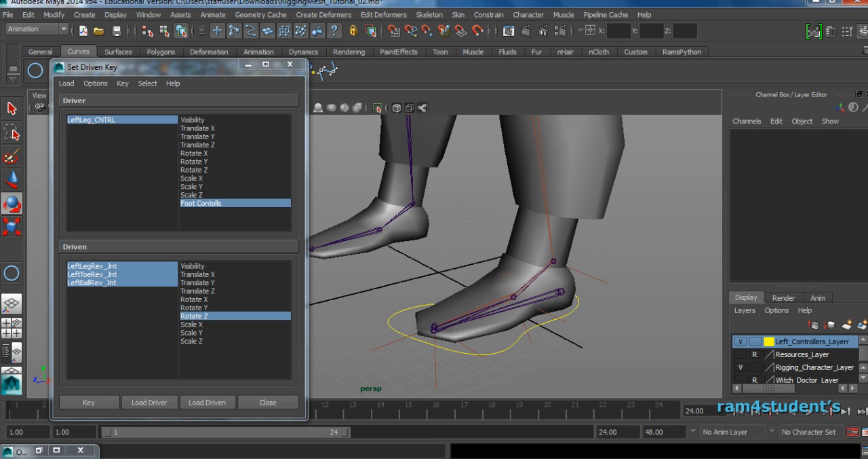
# Rotate LeftBallRev_Jnt to a Rotate Z of about 42.3 and set the driven key for this pose.
pyautogui.click(558, 300)
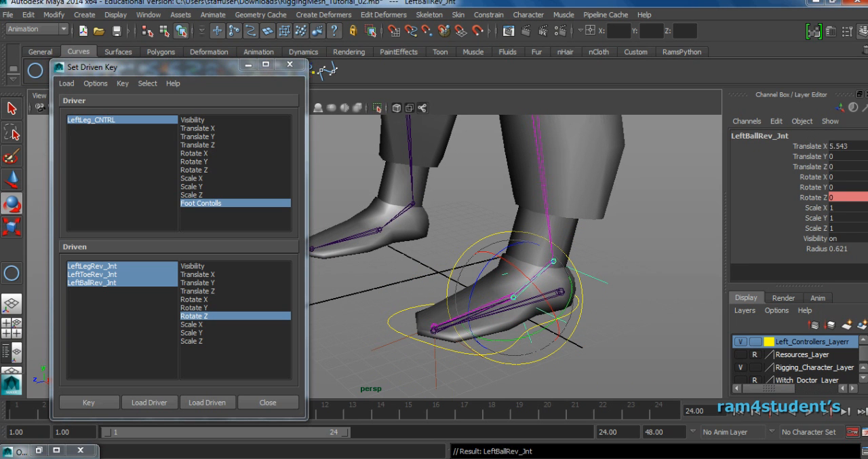
pyautogui.moveTo(485, 267); pyautogui.dragTo(471, 308)
pyautogui.keyDown('alt'); pyautogui.moveTo(616, 289); pyautogui.dragTo(601, 302); pyautogui.keyUp('alt')
pyautogui.moveTo(600, 296); pyautogui.dragTo(598, 283, button='middle')
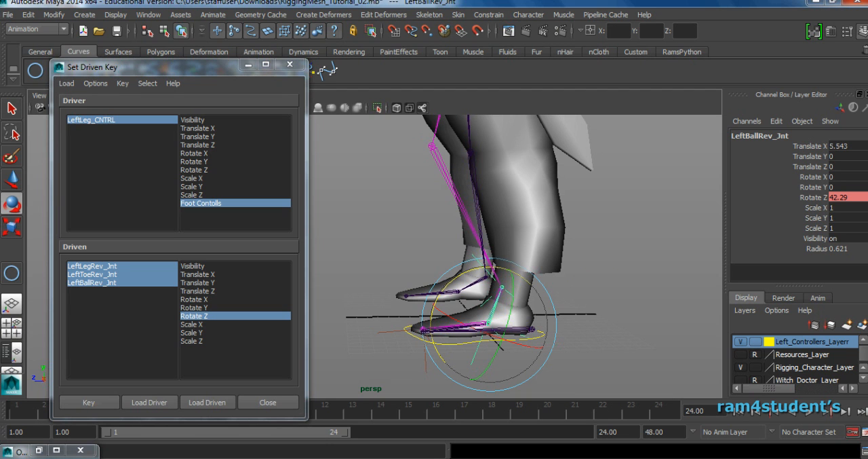
pyautogui.click(101, 405)
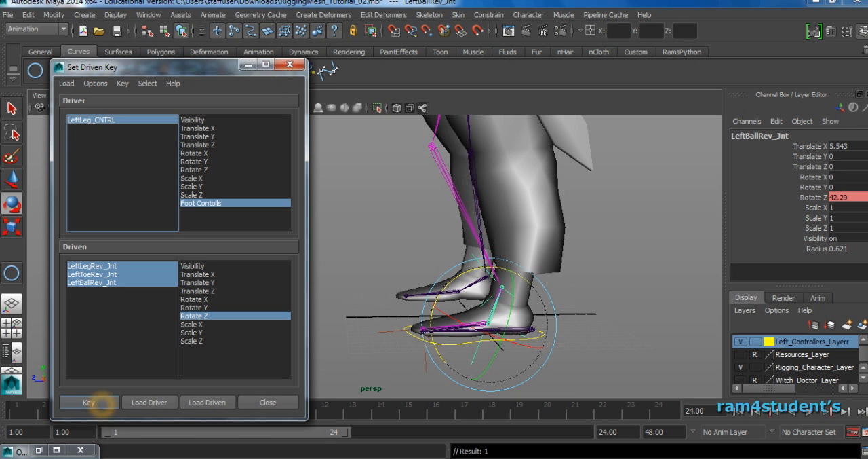
# Set Foot Contolls of LeftLeg_CNTRL to -10 and clear the selection.
pyautogui.click(110, 122)
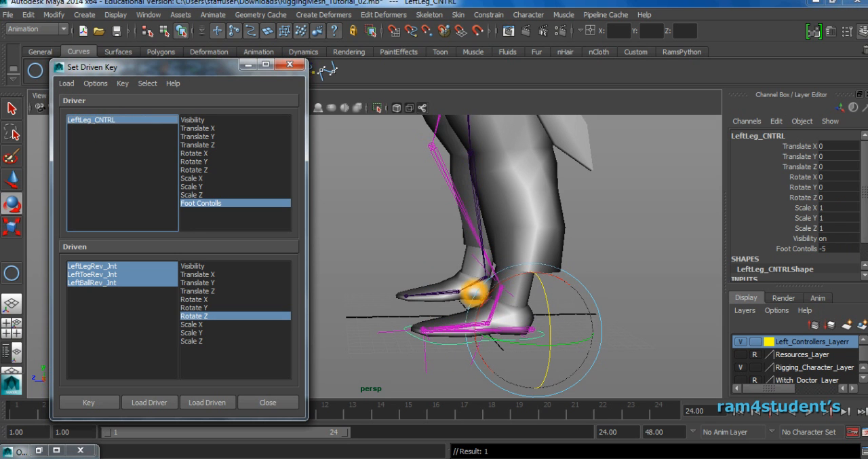
pyautogui.click(831, 248)
pyautogui.write('-10')
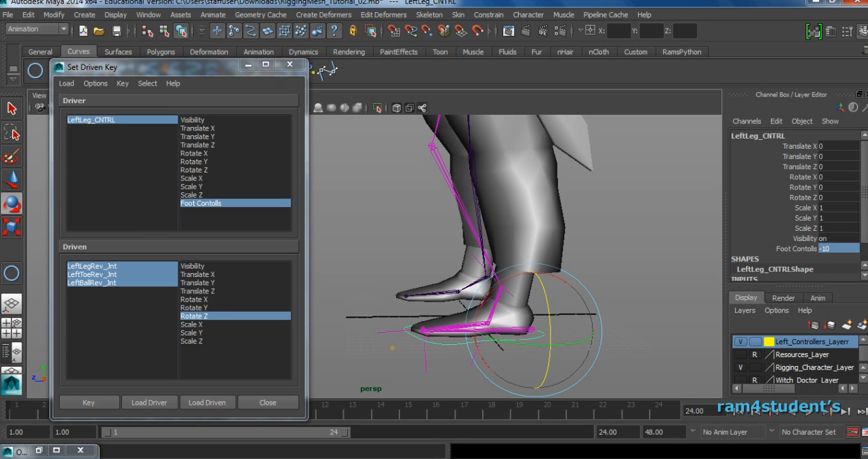
pyautogui.click(392, 348)
# Rotate LeftToeRev_Jnt around Z, turn LeftBallRev_Jnt to a Rotate Z of about -6.1, and key the driven pose.
pyautogui.click(534, 329)
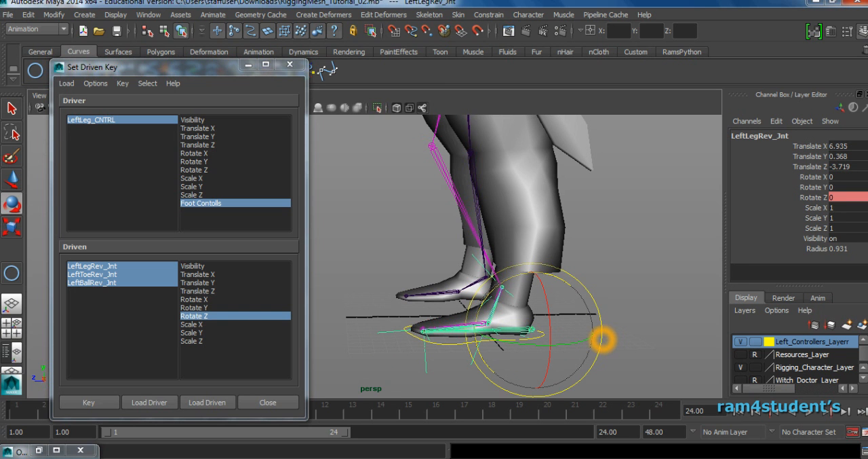
pyautogui.press('Down')
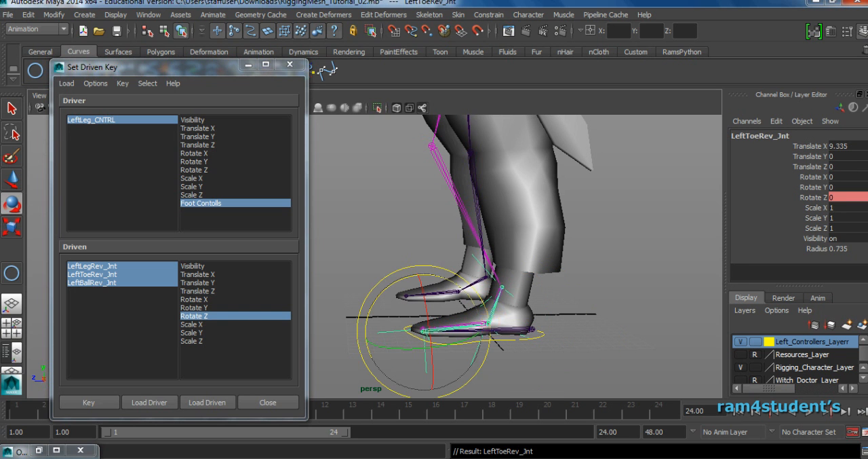
pyautogui.moveTo(392, 287); pyautogui.dragTo(352, 334)
pyautogui.press('Down')
pyautogui.moveTo(407, 265); pyautogui.dragTo(446, 231)
pyautogui.keyDown('alt'); pyautogui.moveTo(620, 239); pyautogui.dragTo(546, 254, button='right'); pyautogui.keyUp('alt')
pyautogui.keyDown('alt'); pyautogui.moveTo(537, 266); pyautogui.dragTo(535, 287, button='middle'); pyautogui.keyUp('alt')
pyautogui.moveTo(560, 293)
pyautogui.keyDown('alt'); pyautogui.mouseDown()
pyautogui.moveTo(533, 291)
pyautogui.moveTo(546, 289)
pyautogui.mouseUp(); pyautogui.keyUp('alt')
pyautogui.moveTo(559, 298); pyautogui.dragTo(569, 321, button='middle')
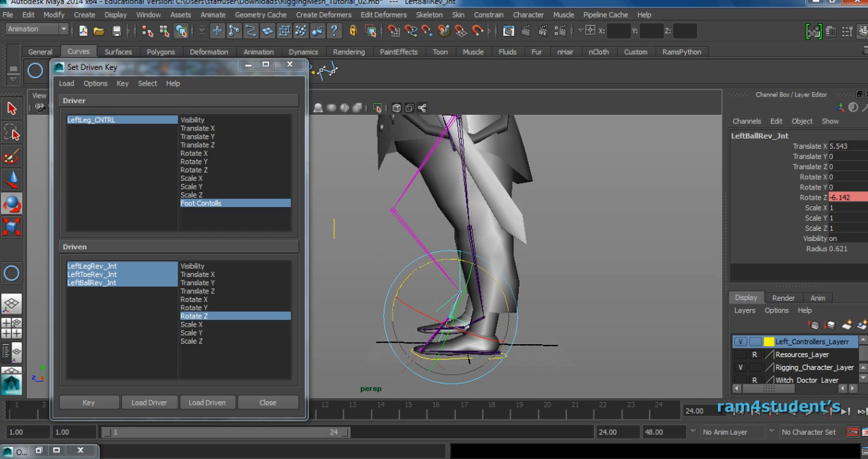
pyautogui.click(90, 406)
pyautogui.click(90, 407)
pyautogui.click(91, 403)
pyautogui.click(91, 402)
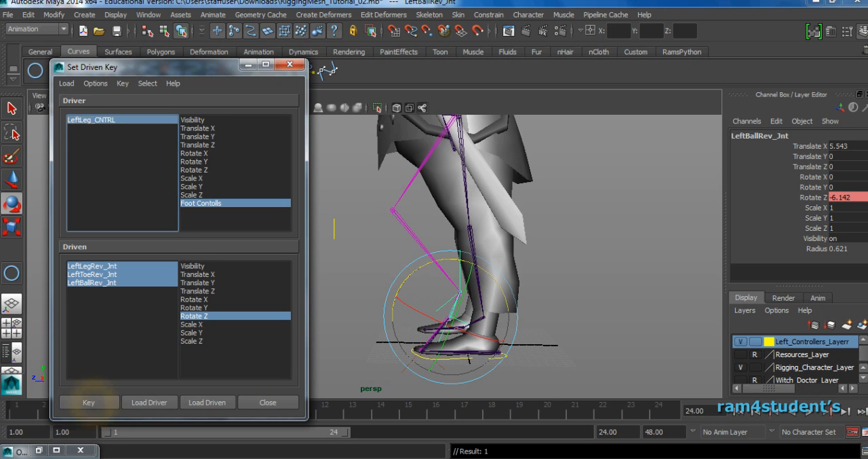
# Test the keyed foot roll by scrubbing Foot Contolls of LeftLeg_CNTRL through its poses, and reset it to 0.
pyautogui.click(91, 119)
pyautogui.click(785, 252)
pyautogui.middleClick(617, 283)
pyautogui.moveTo(536, 292); pyautogui.dragTo(590, 305, button='middle')
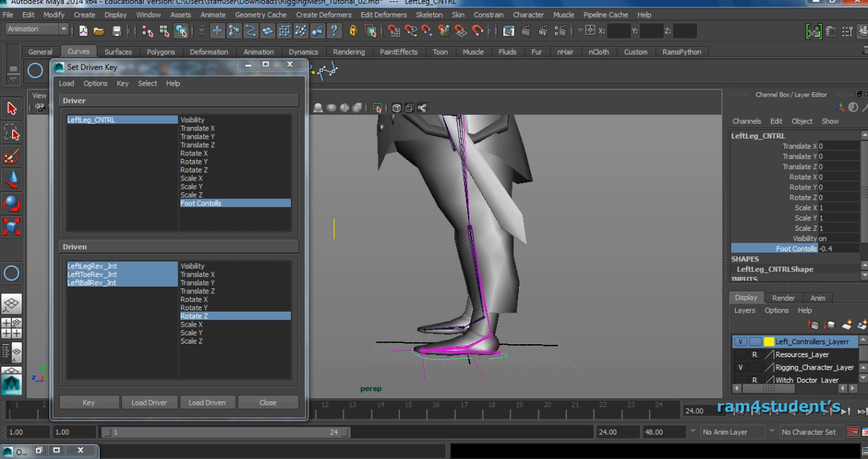
pyautogui.click(831, 248)
pyautogui.write('0')
pyautogui.press('Return')
pyautogui.click(785, 249)
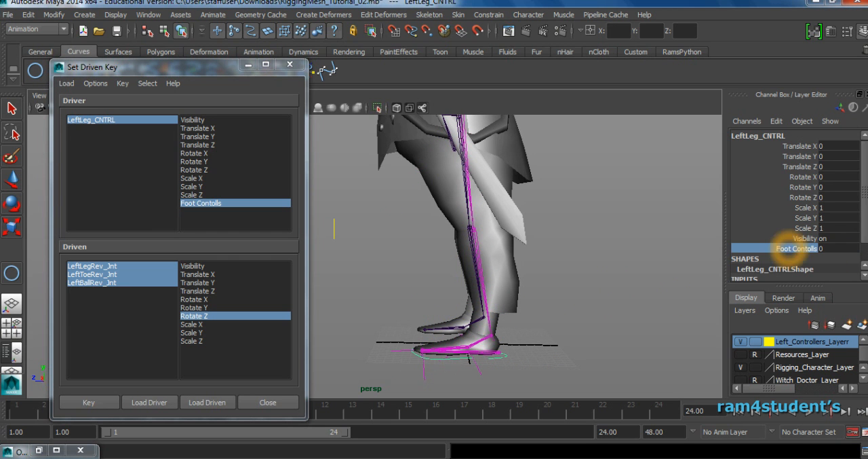
pyautogui.moveTo(614, 275); pyautogui.dragTo(612, 304, button='middle')
pyautogui.doubleClick(833, 249)
pyautogui.write('0')
pyautogui.press('Return')
# Confirm Foot Contolls of LeftLeg_CNTRL at 0, close the Set Driven Key window, and clear the selection.
pyautogui.scroll(5, 542, 285)
pyautogui.keyDown('alt'); pyautogui.moveTo(543, 285); pyautogui.dragTo(488, 194, button='middle'); pyautogui.keyUp('alt')
pyautogui.scroll(3, 529, 210)
pyautogui.keyDown('alt'); pyautogui.moveTo(536, 214); pyautogui.dragTo(565, 224); pyautogui.keyUp('alt')
pyautogui.click(787, 248)
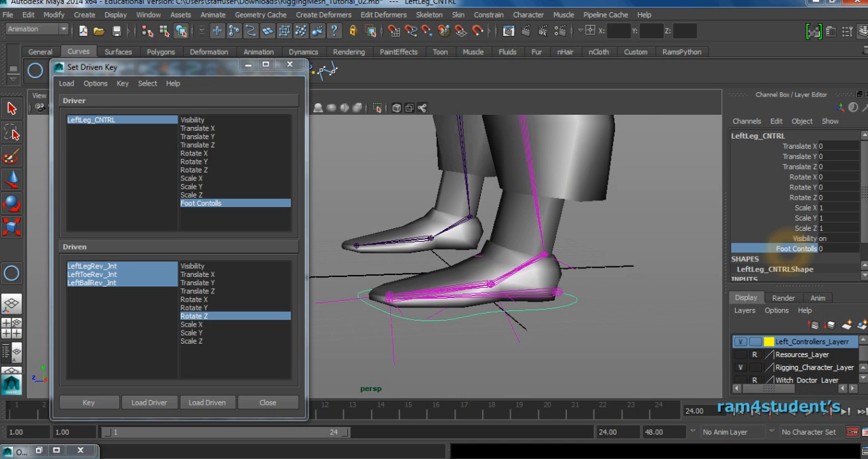
pyautogui.moveTo(499, 350)
pyautogui.mouseDown(button='middle')
pyautogui.moveTo(539, 350)
pyautogui.moveTo(425, 350)
pyautogui.moveTo(497, 350)
pyautogui.mouseUp(button='middle')
pyautogui.click(833, 248)
pyautogui.press('Return')
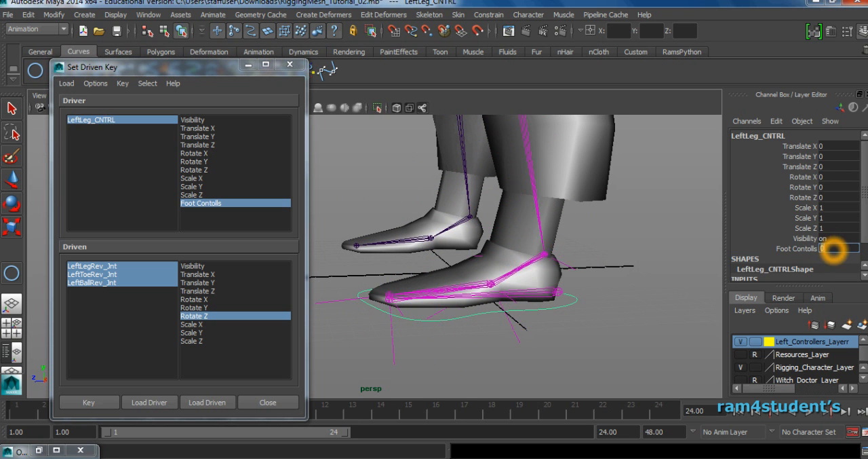
pyautogui.keyDown('alt'); pyautogui.moveTo(643, 258); pyautogui.dragTo(686, 260); pyautogui.keyUp('alt')
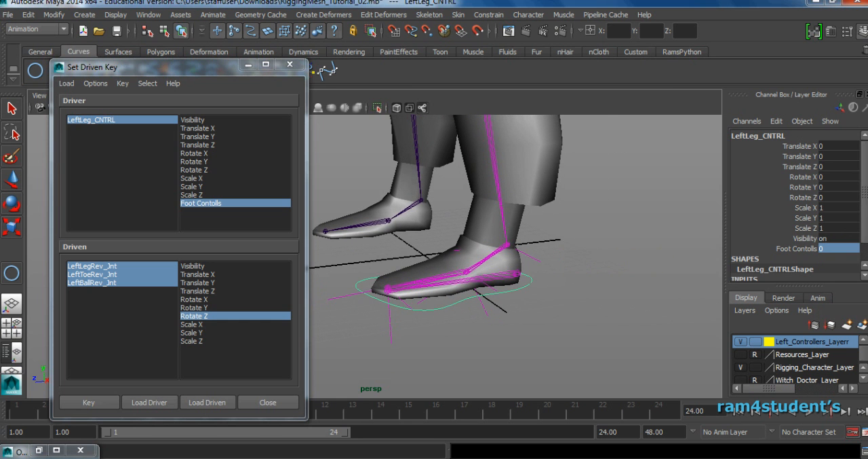
pyautogui.click(286, 401)
pyautogui.click(587, 295)
# Parent LeftLegRev_Jnt under LeftLeg_CNTRL and clear the selection.
pyautogui.keyDown('alt'); pyautogui.moveTo(588, 295); pyautogui.dragTo(652, 304); pyautogui.keyUp('alt')
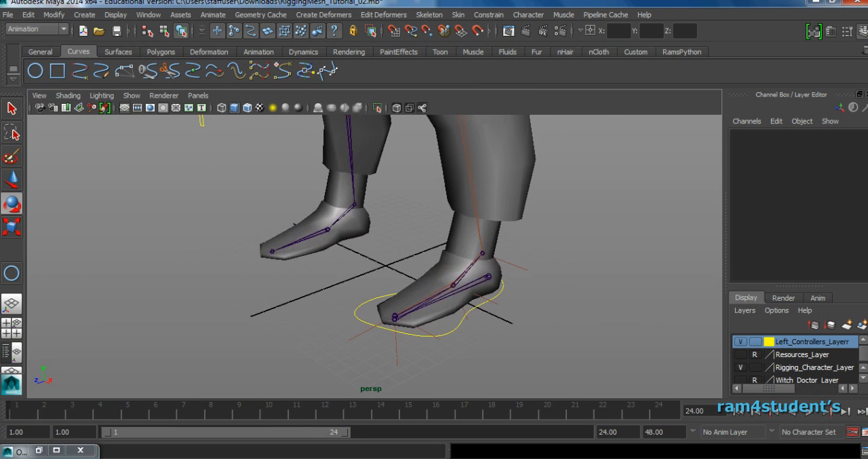
pyautogui.keyDown('alt'); pyautogui.moveTo(651, 304); pyautogui.dragTo(601, 321, button='right'); pyautogui.keyUp('alt')
pyautogui.keyDown('alt'); pyautogui.moveTo(601, 322); pyautogui.dragTo(607, 328, button='middle'); pyautogui.keyUp('alt')
pyautogui.keyDown('alt'); pyautogui.moveTo(405, 310); pyautogui.dragTo(448, 315, button='right'); pyautogui.keyUp('alt')
pyautogui.keyDown('alt'); pyautogui.moveTo(448, 314); pyautogui.dragTo(448, 298, button='middle'); pyautogui.keyUp('alt')
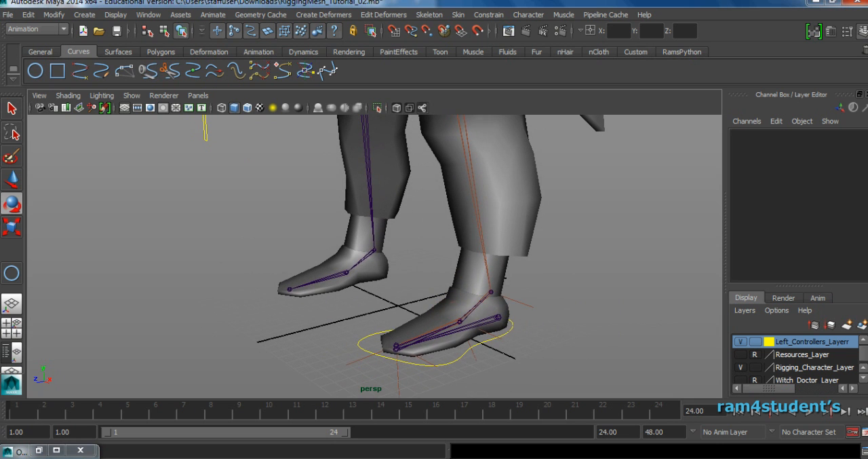
pyautogui.click(500, 318)
pyautogui.press('w')
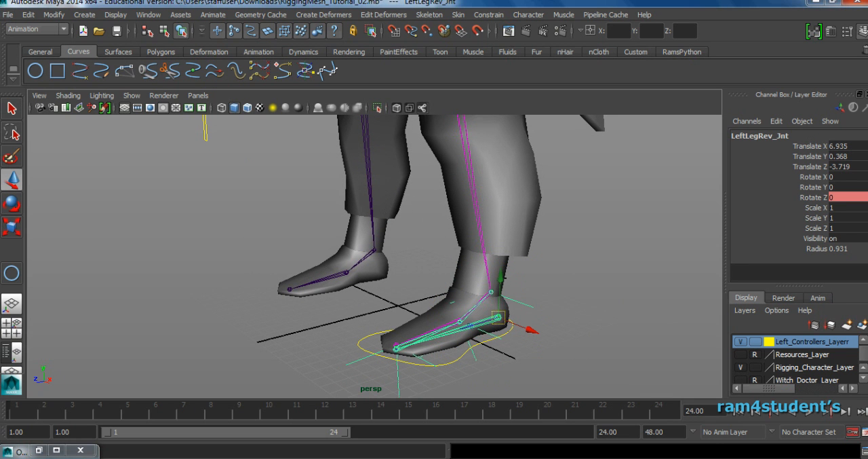
pyautogui.keyDown('shift'); pyautogui.click(514, 332); pyautogui.keyUp('shift')
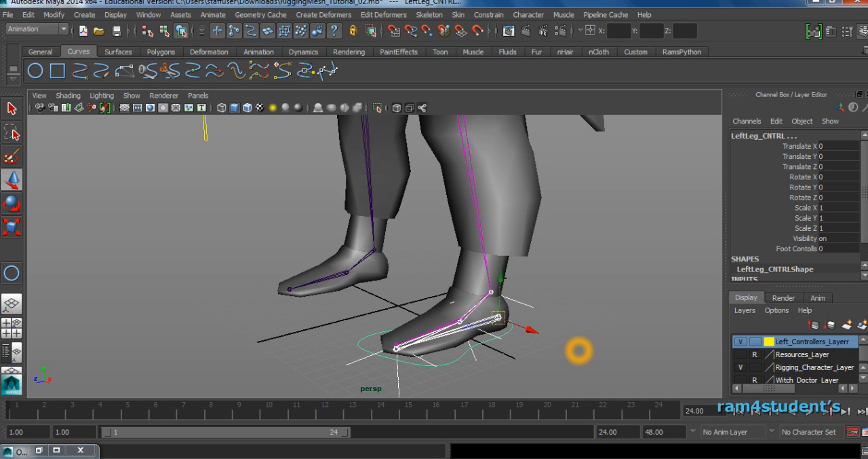
pyautogui.press('p')
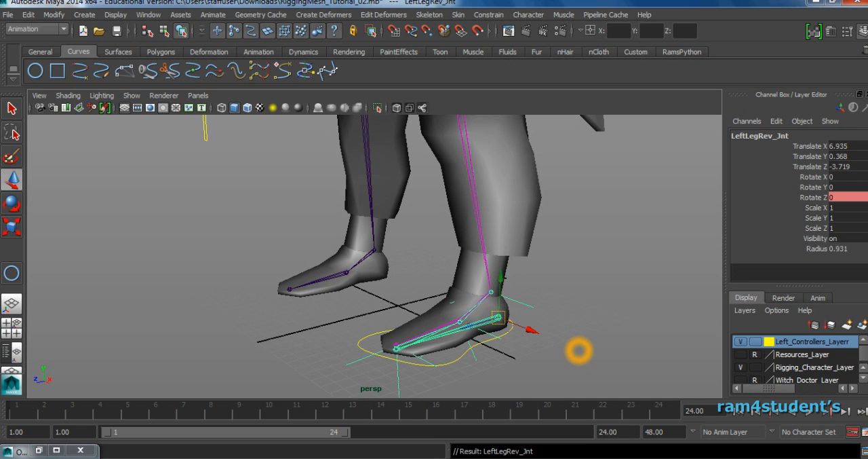
pyautogui.click(551, 353)
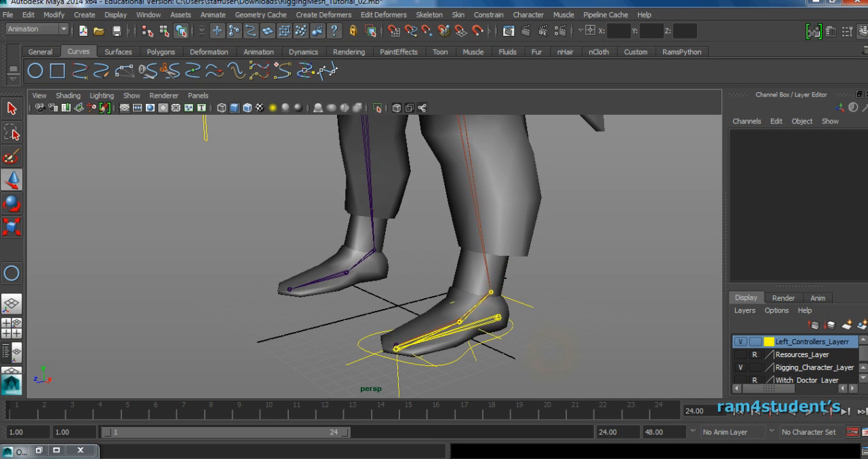
# Test LeftLeg_CNTRL by moving and rotating it and scrubbing Foot Contolls, undoing each change.
pyautogui.click(512, 329)
pyautogui.moveTo(502, 321)
pyautogui.mouseDown()
pyautogui.moveTo(518, 310)
pyautogui.moveTo(500, 303)
pyautogui.moveTo(494, 310)
pyautogui.mouseUp()
pyautogui.hotkey('ctrl', 'z')
pyautogui.keyDown('alt'); pyautogui.moveTo(605, 314); pyautogui.dragTo(612, 341); pyautogui.keyUp('alt')
pyautogui.press('e')
pyautogui.hotkey('ctrl', 'z')
pyautogui.keyDown('alt'); pyautogui.moveTo(516, 258); pyautogui.dragTo(616, 293); pyautogui.keyUp('alt')
pyautogui.click(784, 249)
pyautogui.moveTo(640, 232); pyautogui.dragTo(578, 294, button='middle')
pyautogui.hotkey('ctrl', 'z')
pyautogui.keyDown('alt'); pyautogui.moveTo(577, 294); pyautogui.dragTo(624, 282); pyautogui.keyUp('alt')
pyautogui.scroll(-2, 584, 267)
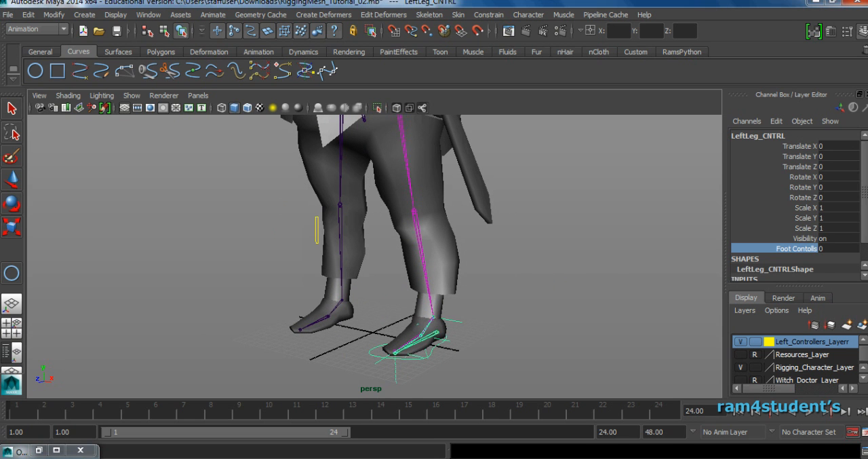
# Parent the knee control LeftLeg_PV under LeftLeg_CNTRL and clear the selection.
pyautogui.click(317, 229)
pyautogui.press('w')
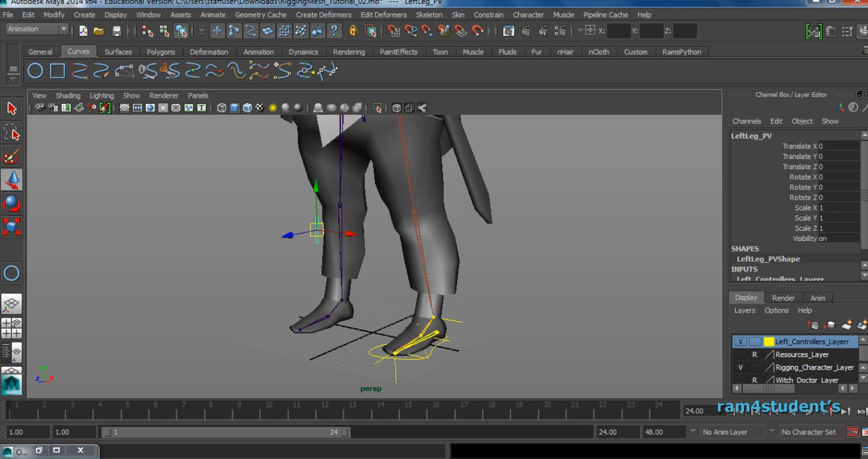
pyautogui.click(372, 354)
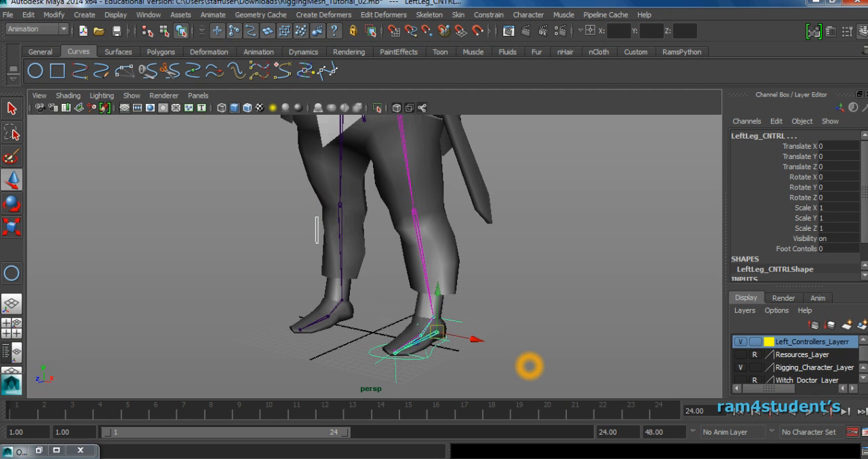
pyautogui.press('p')
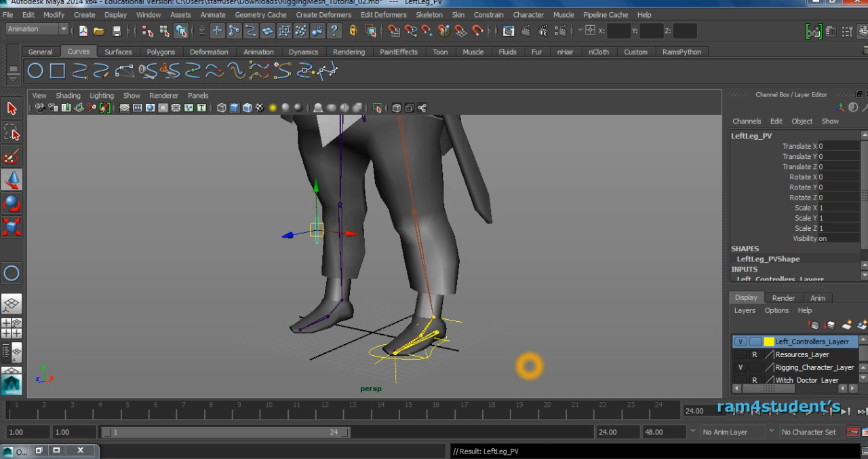
pyautogui.click(536, 333)
# Test whether the knee control follows by rotating LeftLeg_CNTRL about 20.3 degrees around Y, and undo the rotation.
pyautogui.keyDown('alt'); pyautogui.moveTo(538, 335); pyautogui.dragTo(580, 350); pyautogui.keyUp('alt')
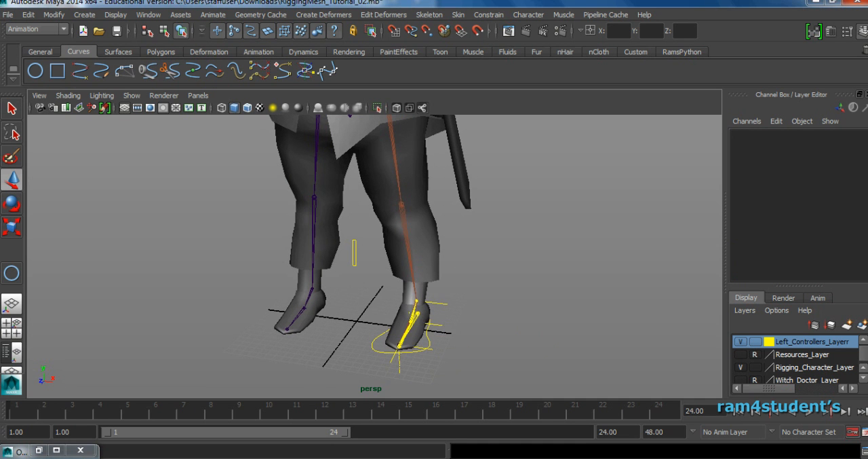
pyautogui.click(375, 352)
pyautogui.press('e')
pyautogui.moveTo(432, 332); pyautogui.dragTo(454, 338)
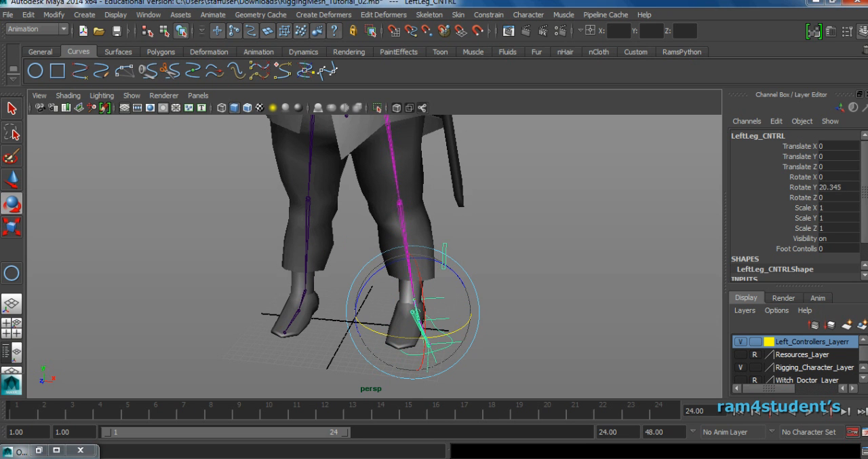
pyautogui.hotkey('ctrl', 'z')
pyautogui.keyDown('alt'); pyautogui.moveTo(446, 301); pyautogui.dragTo(401, 232); pyautogui.keyUp('alt')
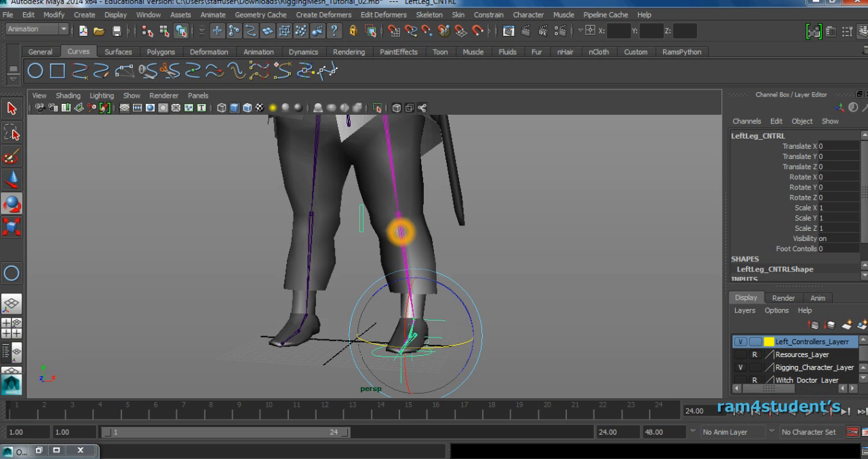
pyautogui.keyDown('alt'); pyautogui.moveTo(504, 312); pyautogui.dragTo(443, 280); pyautogui.keyUp('alt')
pyautogui.click(539, 316)
# Lock and hide the Scale X, Scale Y, Scale Z and Visibility channels of LeftLeg_CNTRL.
pyautogui.scroll(2, 443, 272)
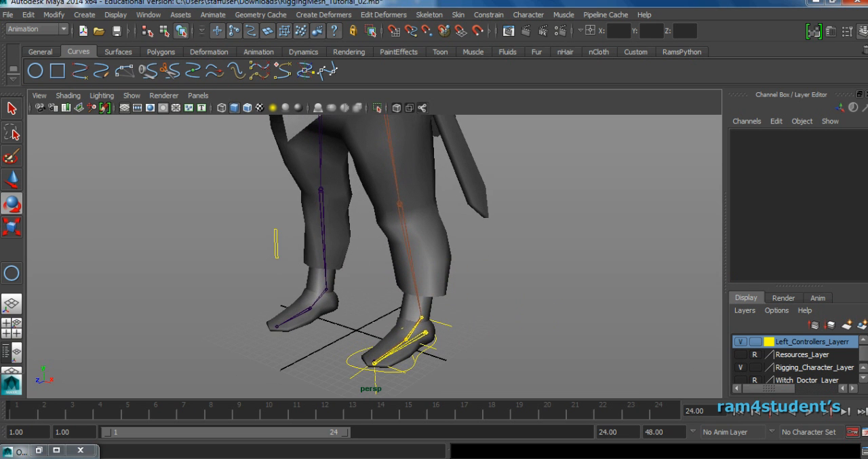
pyautogui.click(422, 357)
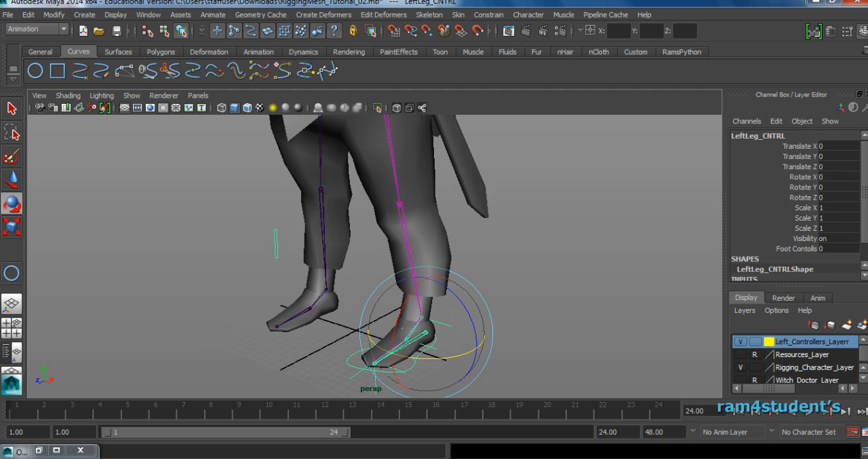
pyautogui.moveTo(806, 208); pyautogui.dragTo(807, 234)
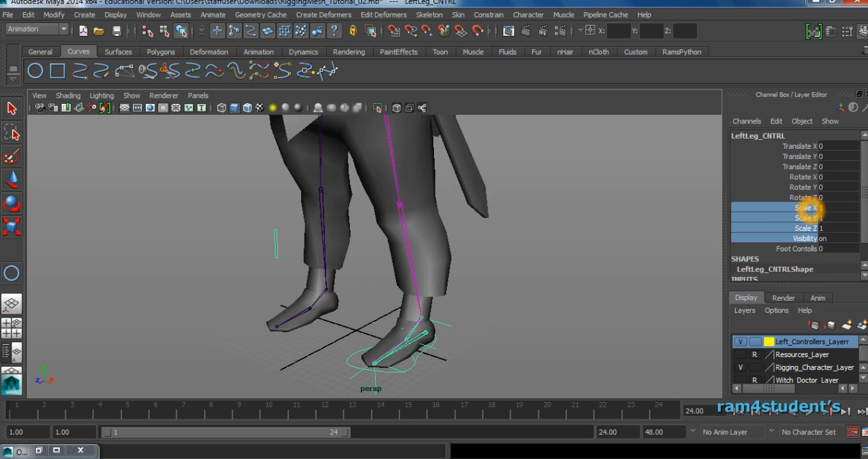
pyautogui.moveTo(802, 210); pyautogui.dragTo(805, 237)
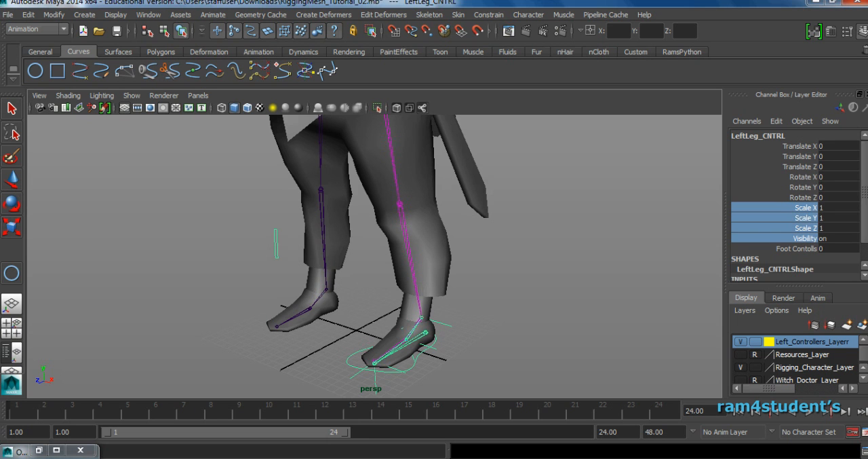
pyautogui.moveTo(806, 209); pyautogui.dragTo(805, 238)
pyautogui.rightClick(805, 237)
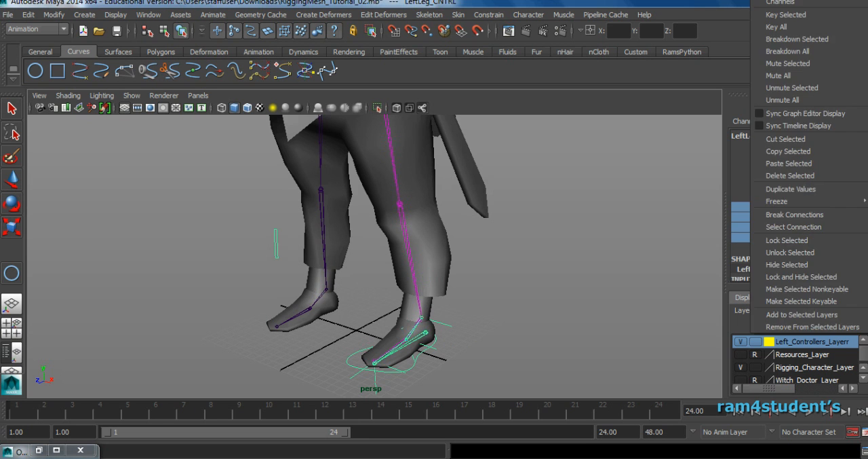
pyautogui.click(772, 280)
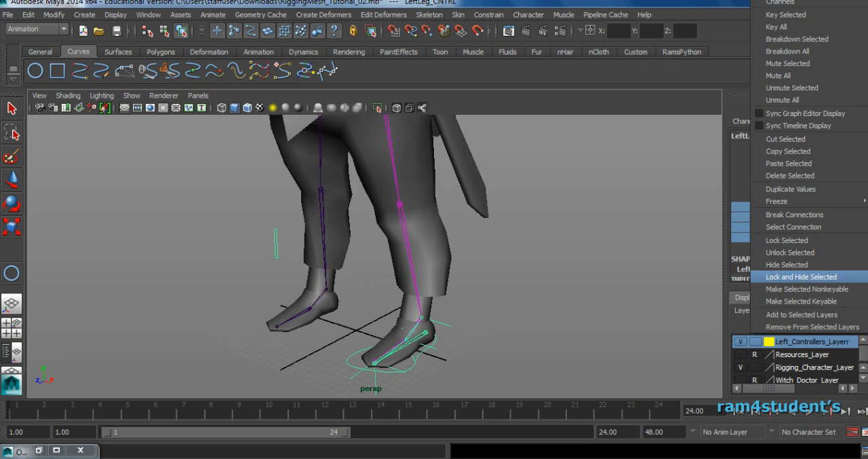
pyautogui.click(823, 277)
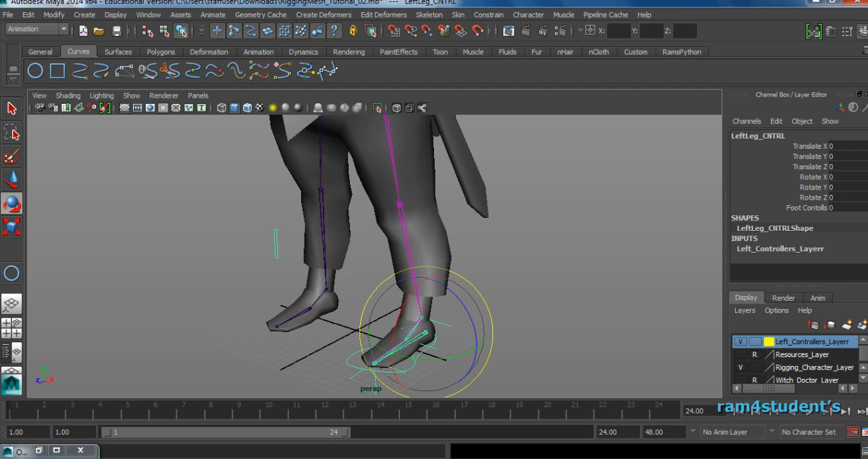
pyautogui.click(644, 268)
# Test LeftLeg_CNTRL by moving it along X and Y, undoing both moves, and check it with the Scale tool.
pyautogui.click(351, 354)
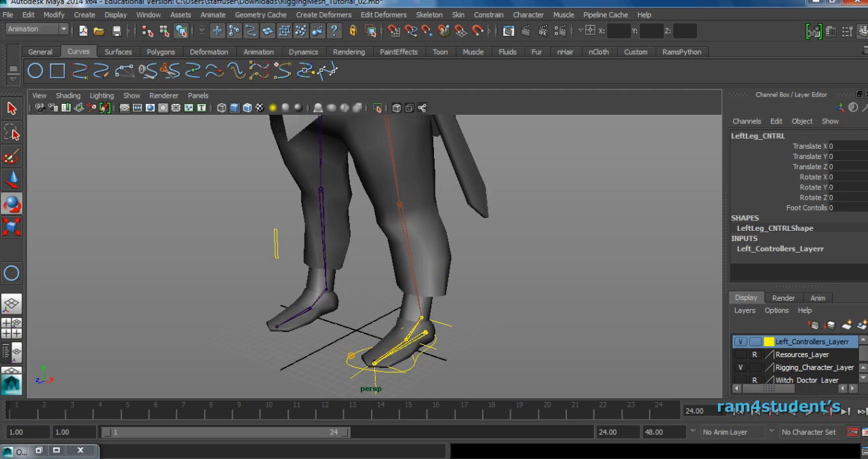
pyautogui.click(809, 146)
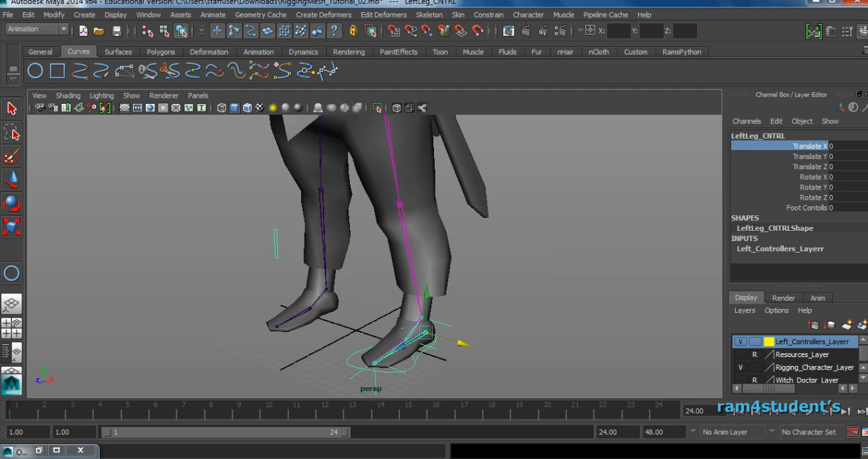
pyautogui.moveTo(463, 344); pyautogui.dragTo(432, 335)
pyautogui.hotkey('ctrl', 'z')
pyautogui.moveTo(426, 298); pyautogui.dragTo(428, 258)
pyautogui.hotkey('ctrl', 'z')
pyautogui.press('r')
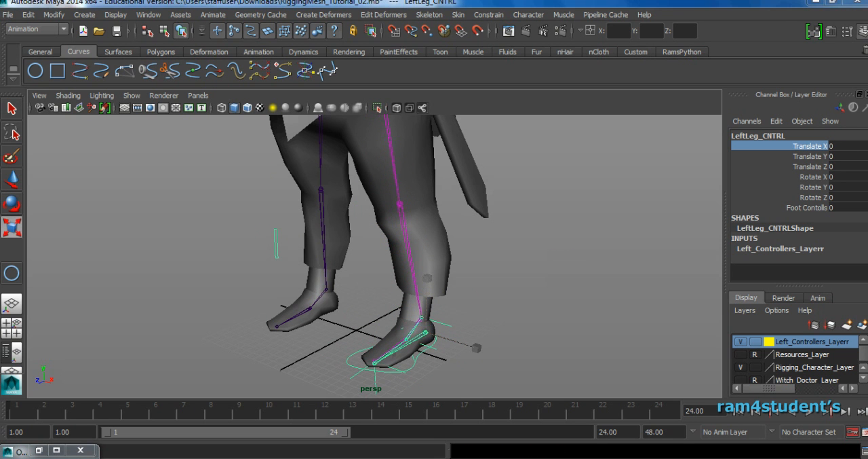
pyautogui.keyDown('alt'); pyautogui.moveTo(537, 286); pyautogui.dragTo(567, 264); pyautogui.keyUp('alt')
pyautogui.click(544, 257)
pyautogui.keyDown('alt'); pyautogui.moveTo(582, 249); pyautogui.dragTo(536, 251, button='right'); pyautogui.keyUp('alt')
pyautogui.keyDown('alt'); pyautogui.moveTo(536, 251); pyautogui.dragTo(536, 307, button='middle'); pyautogui.keyUp('alt')
pyautogui.moveTo(490, 284)
pyautogui.keyDown('alt'); pyautogui.mouseDown()
pyautogui.moveTo(432, 281)
pyautogui.moveTo(531, 279)
pyautogui.moveTo(475, 282)
pyautogui.moveTo(529, 280)
pyautogui.moveTo(487, 281)
pyautogui.mouseUp(); pyautogui.keyUp('alt')
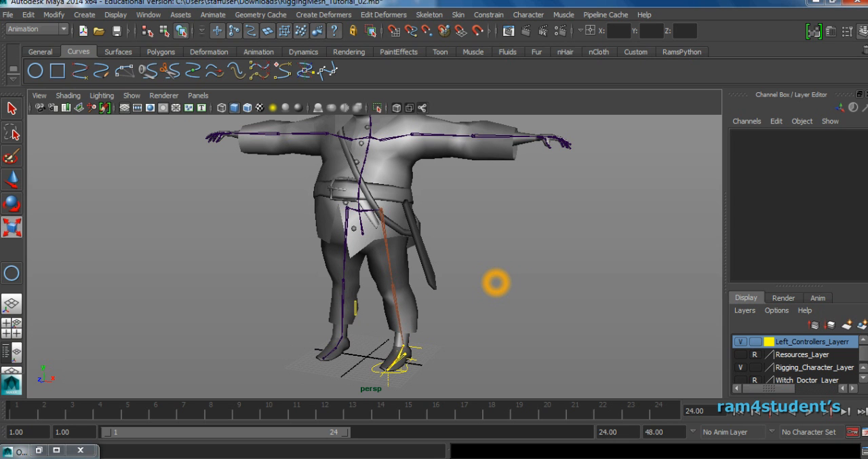